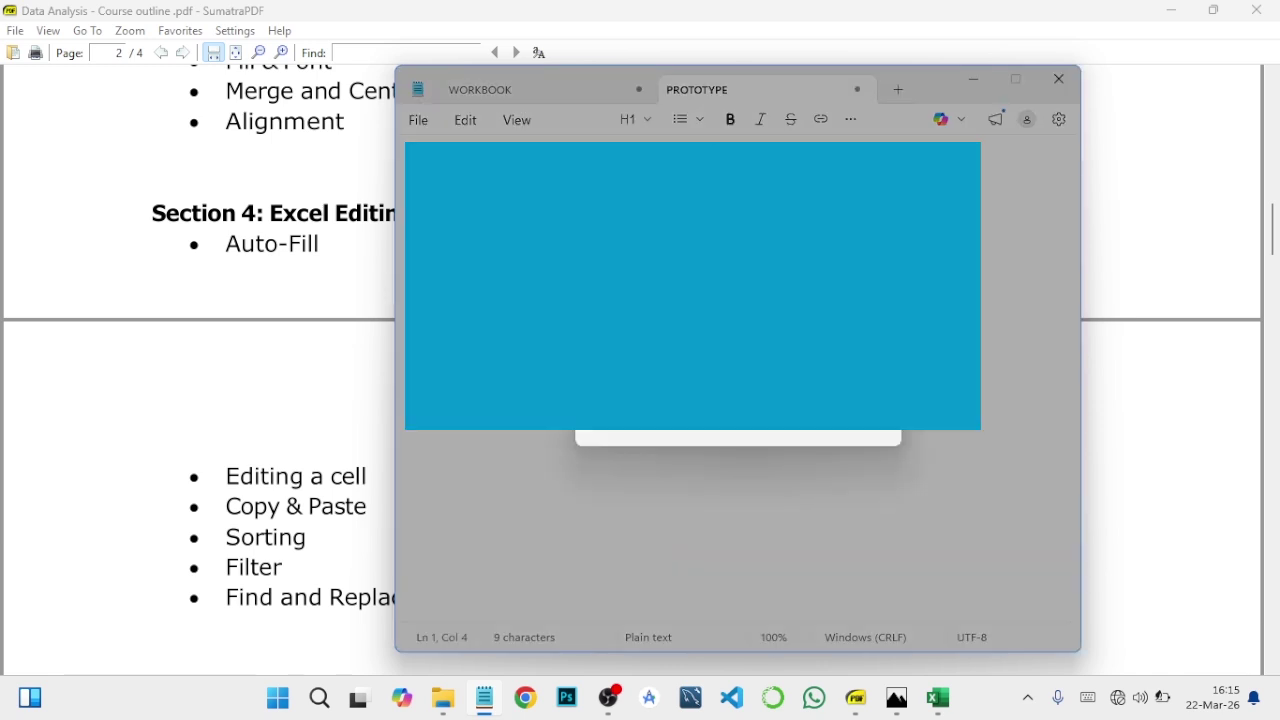
Discard the PROTOTYPE note and clear all the text in the WORKBOOK note
{"action": "left_click", "coordinate": [738, 409]}
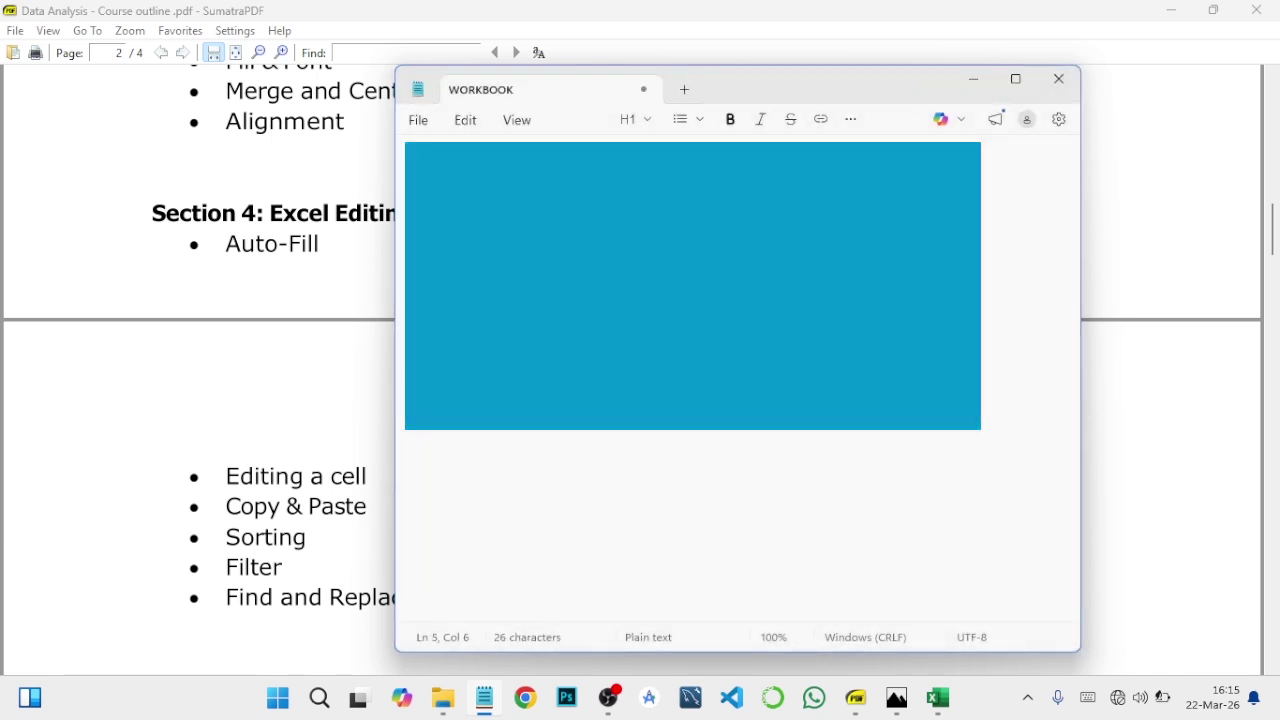
{"action": "key", "text": "ctrl+a"}
{"action": "key", "text": "BackSpace"}
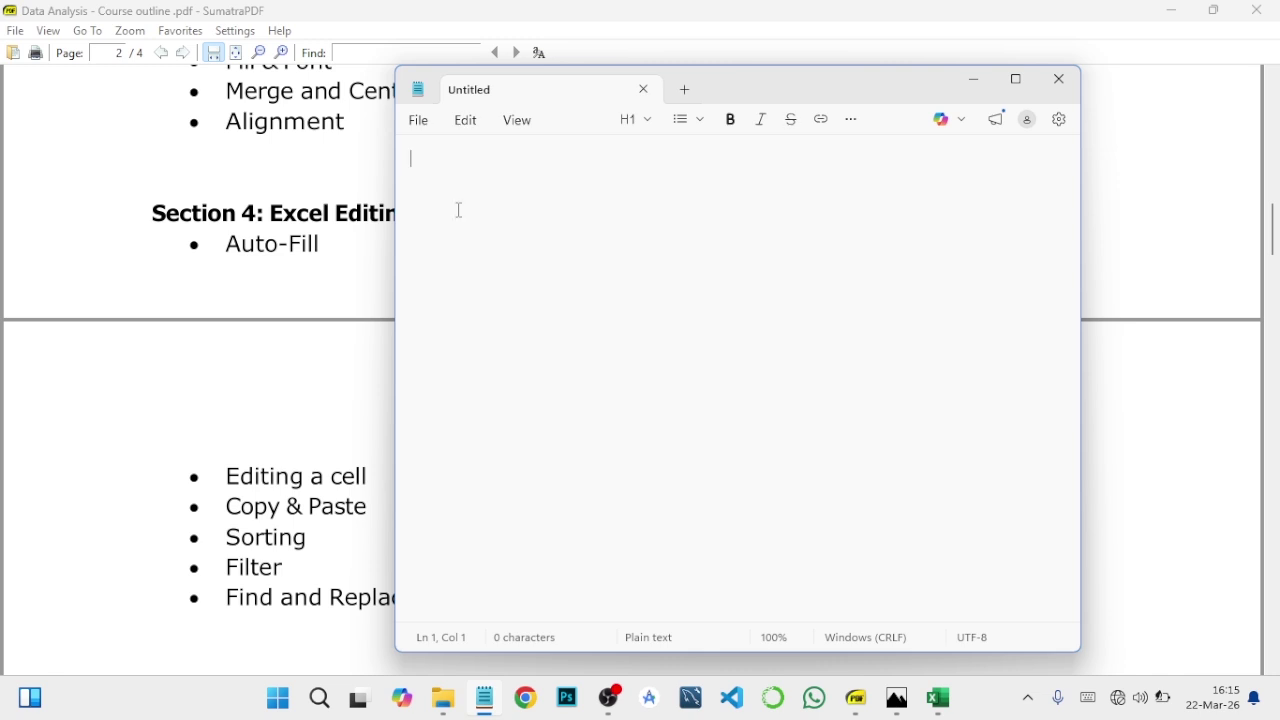
Write the line CLICKING ON A CELL in the empty note
{"action": "scroll", "coordinate": [502, 202], "scroll_direction": "up", "scroll_amount": 4}
{"action": "type", "text": "CLIC"}
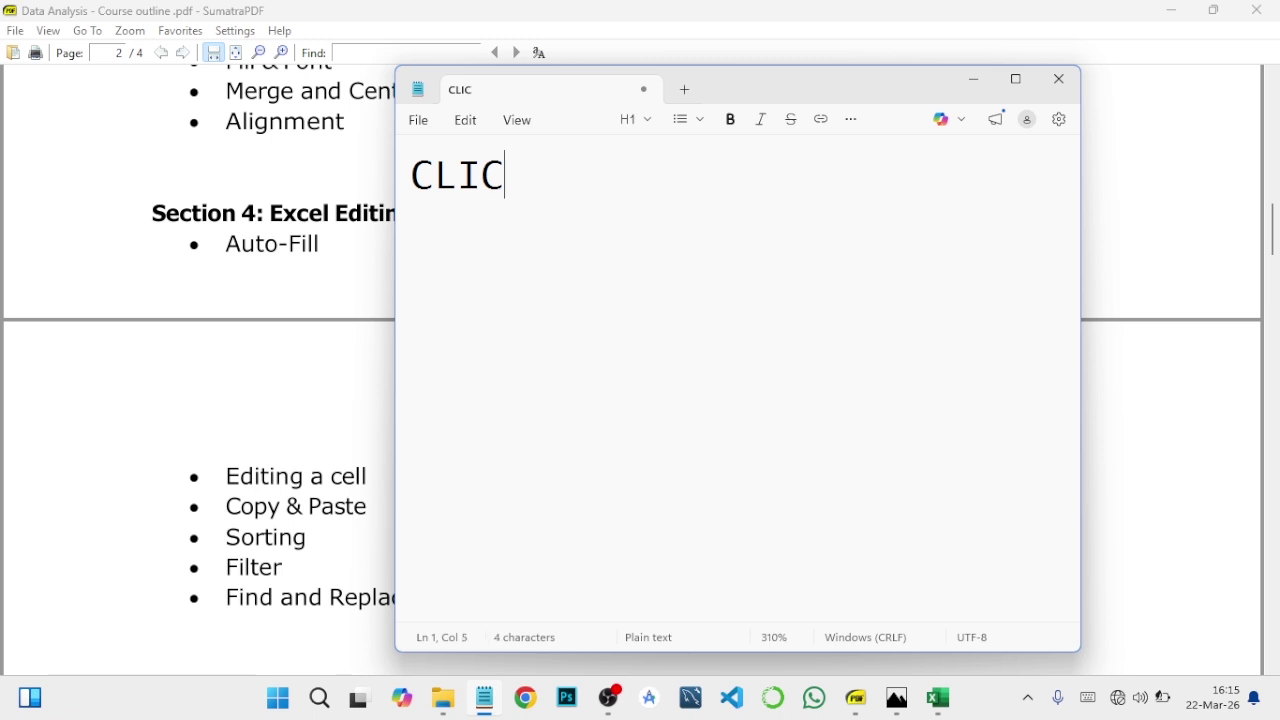
{"action": "type", "text": "KING "}
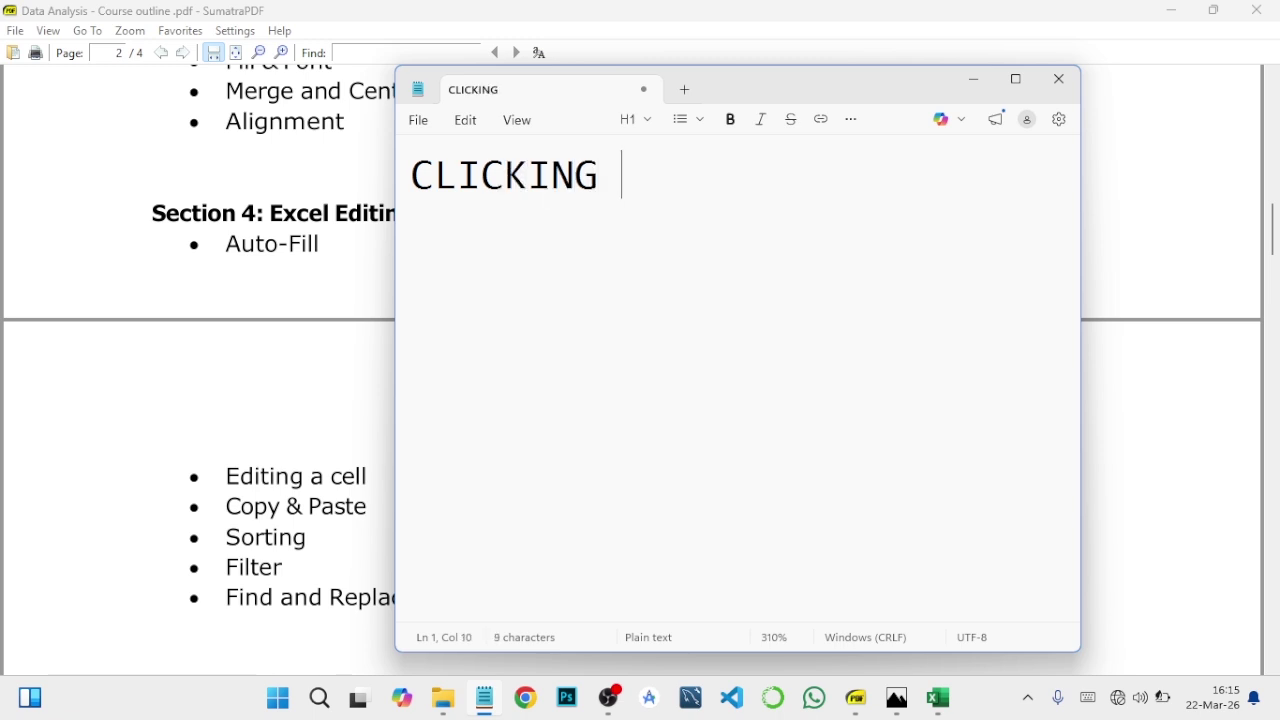
{"action": "type", "text": "P"}
{"action": "key", "text": "BackSpace"}
{"action": "type", "text": "ON "}
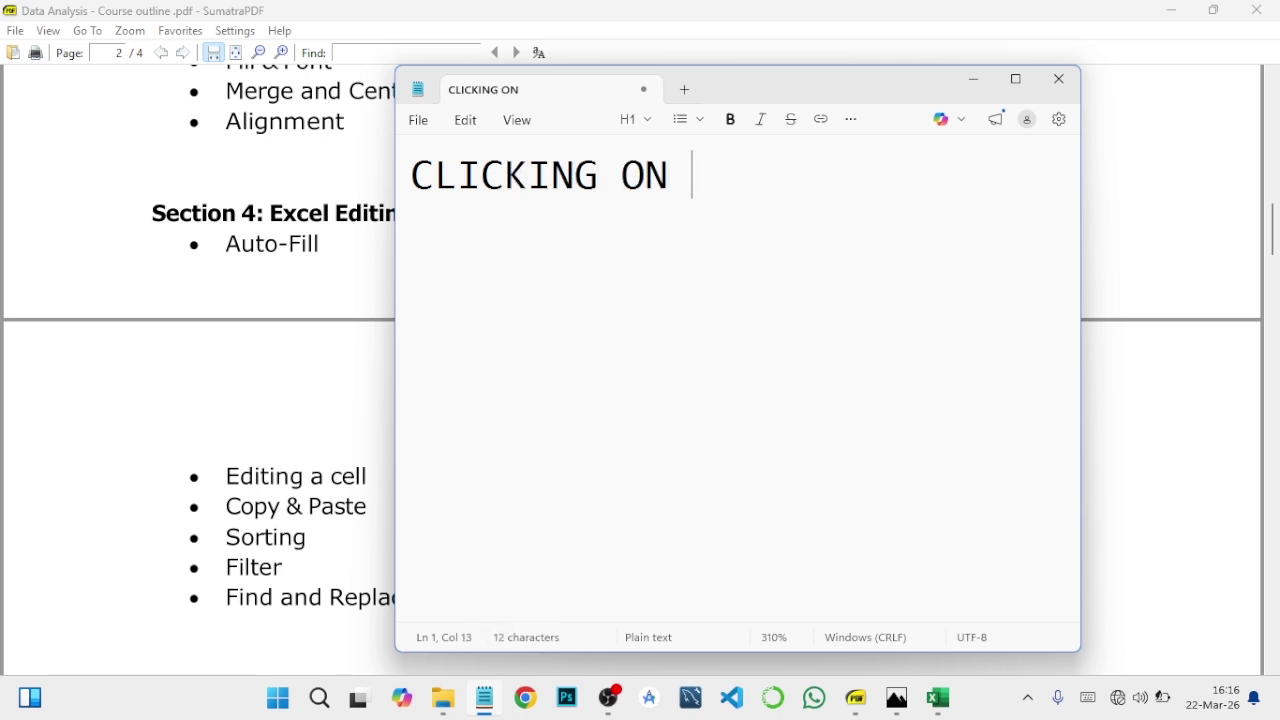
{"action": "type", "text": "A CE"}
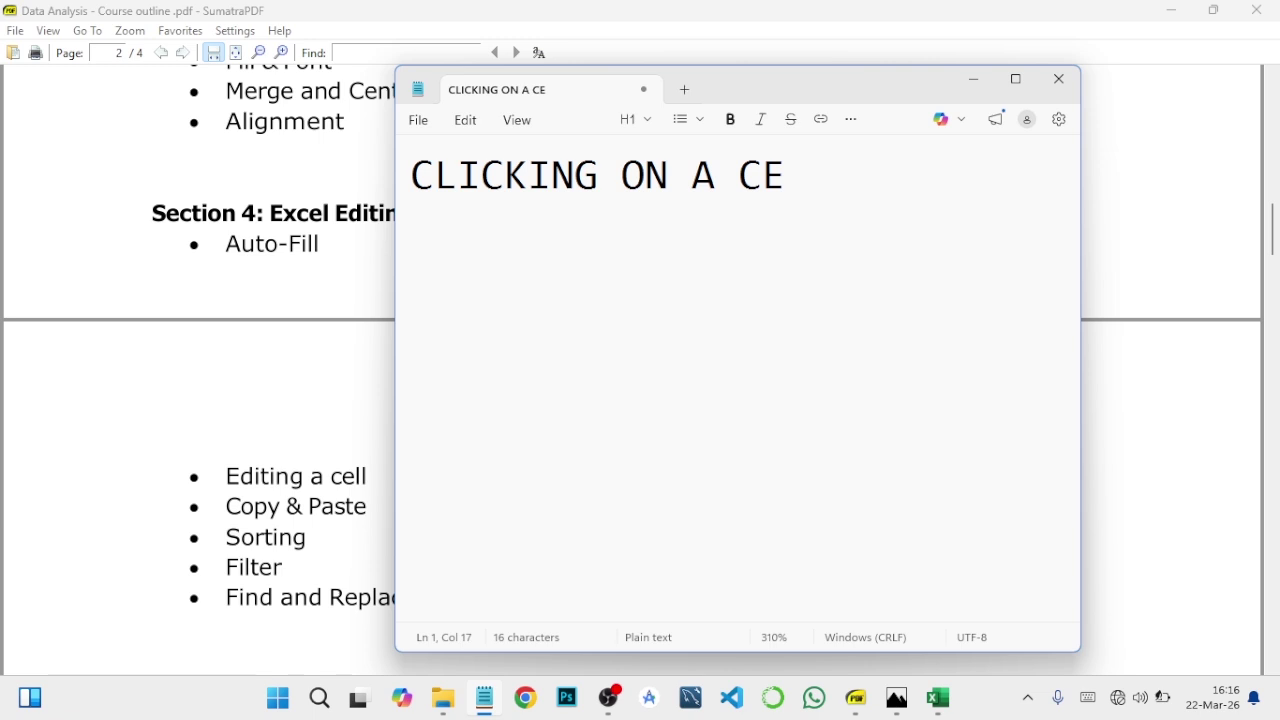
{"action": "type", "text": "LL"}
Duplicate the line below a blank line and change ON to IN in the copy
{"action": "key", "text": "ctrl+a"}
{"action": "key", "text": "ctrl+c"}
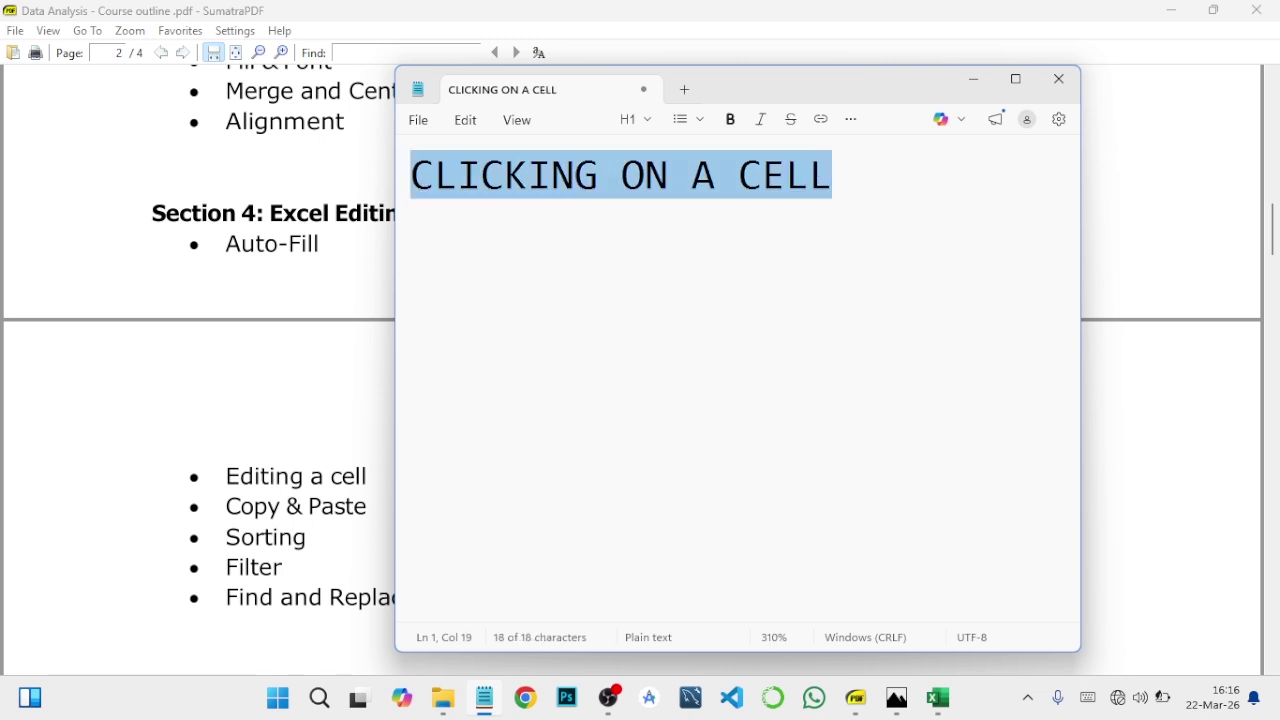
{"action": "left_click", "coordinate": [840, 161]}
{"action": "key", "text": "Return"}
{"action": "key", "text": "Return"}
{"action": "key", "text": "ctrl+v"}
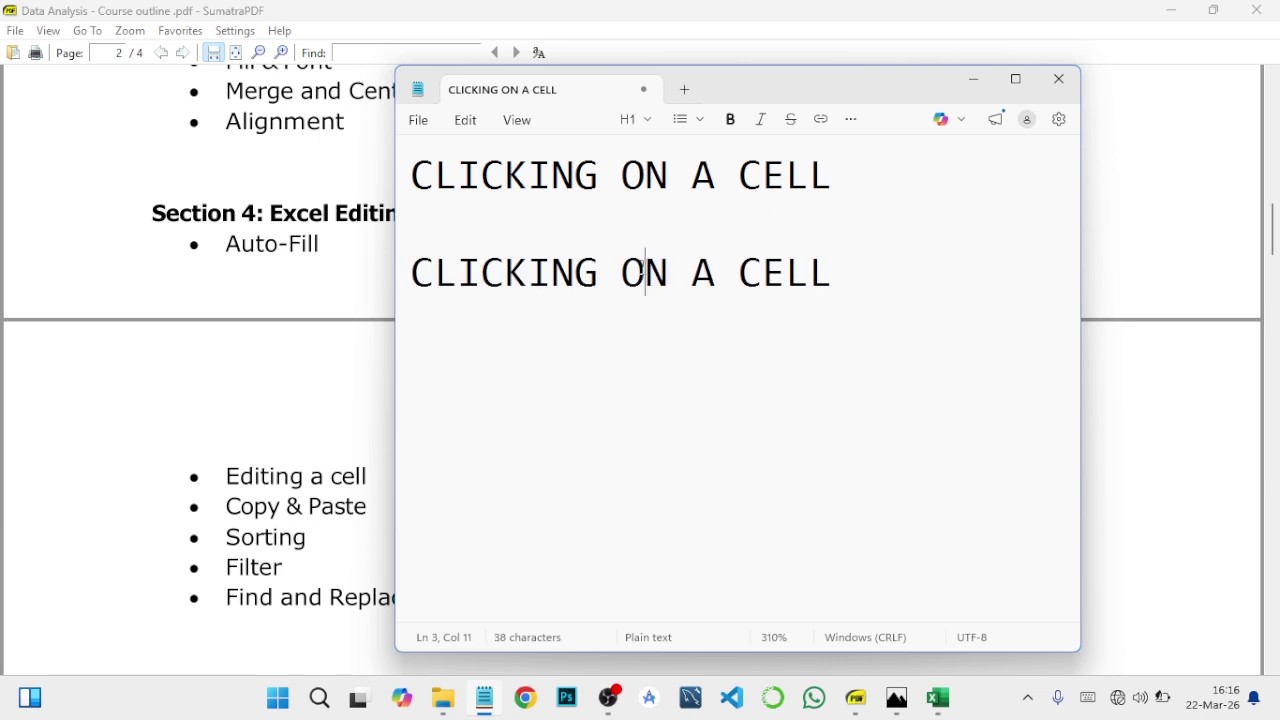
{"action": "key", "text": "BackSpace"}
{"action": "type", "text": "I"}
Switch to the DATA ENTRY IN EXCEL workbook and widen column B on Sheet3
{"action": "left_click", "coordinate": [938, 700]}
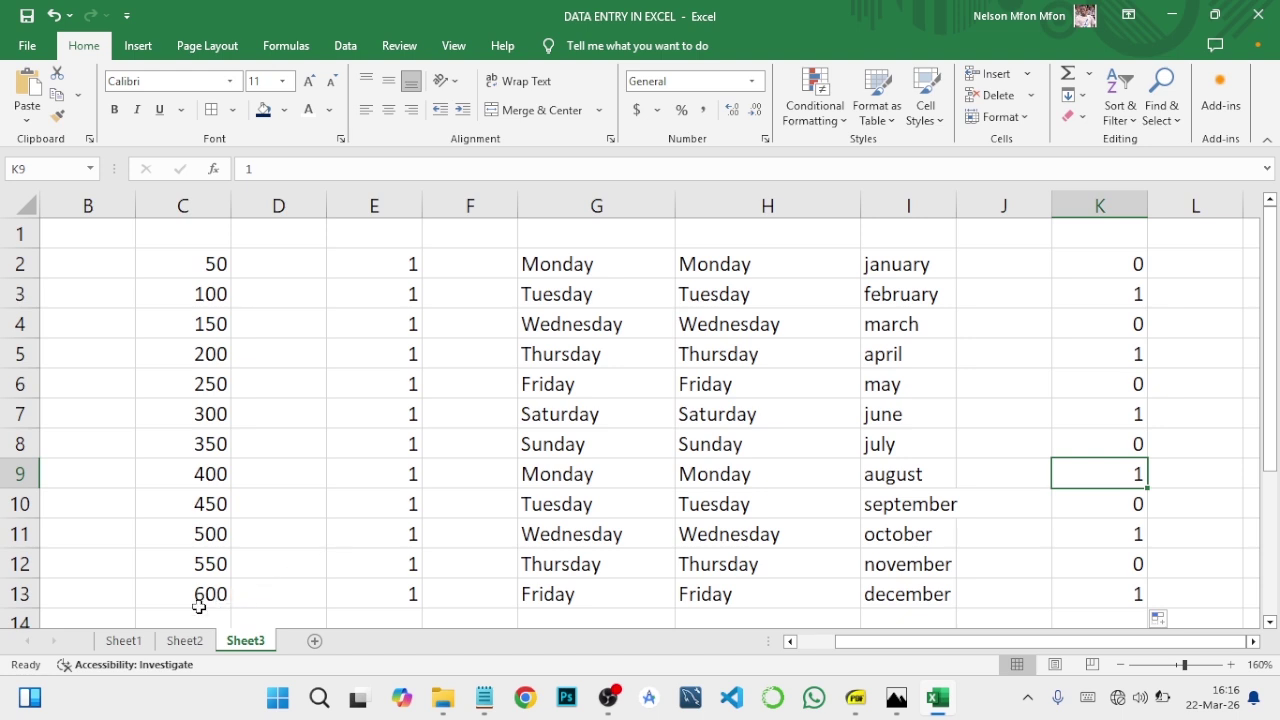
{"action": "scroll", "coordinate": [383, 528], "scroll_direction": "down", "scroll_amount": 1}
{"action": "scroll", "coordinate": [389, 528], "scroll_direction": "up", "scroll_amount": 1}
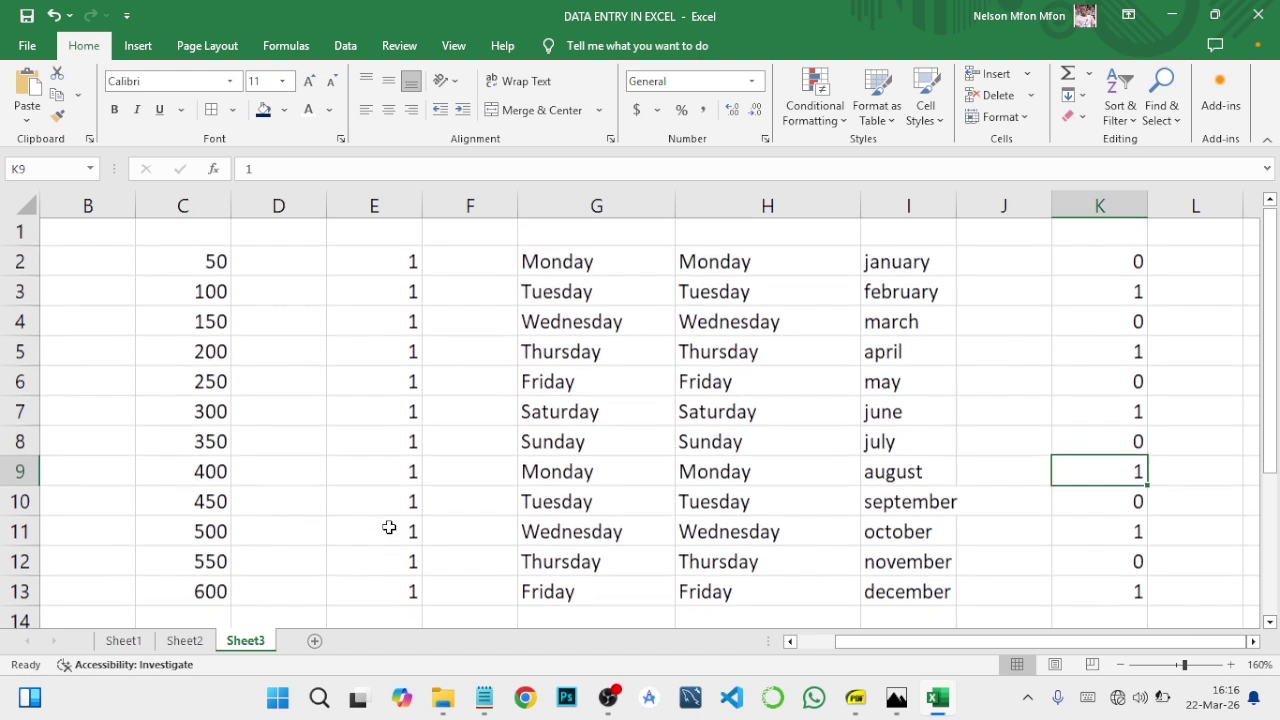
{"action": "left_click_drag", "start_coordinate": [135, 206], "coordinate": [266, 228]}
Enter the misspelled word Mnoday in cell B3
{"action": "left_click", "coordinate": [91, 293]}
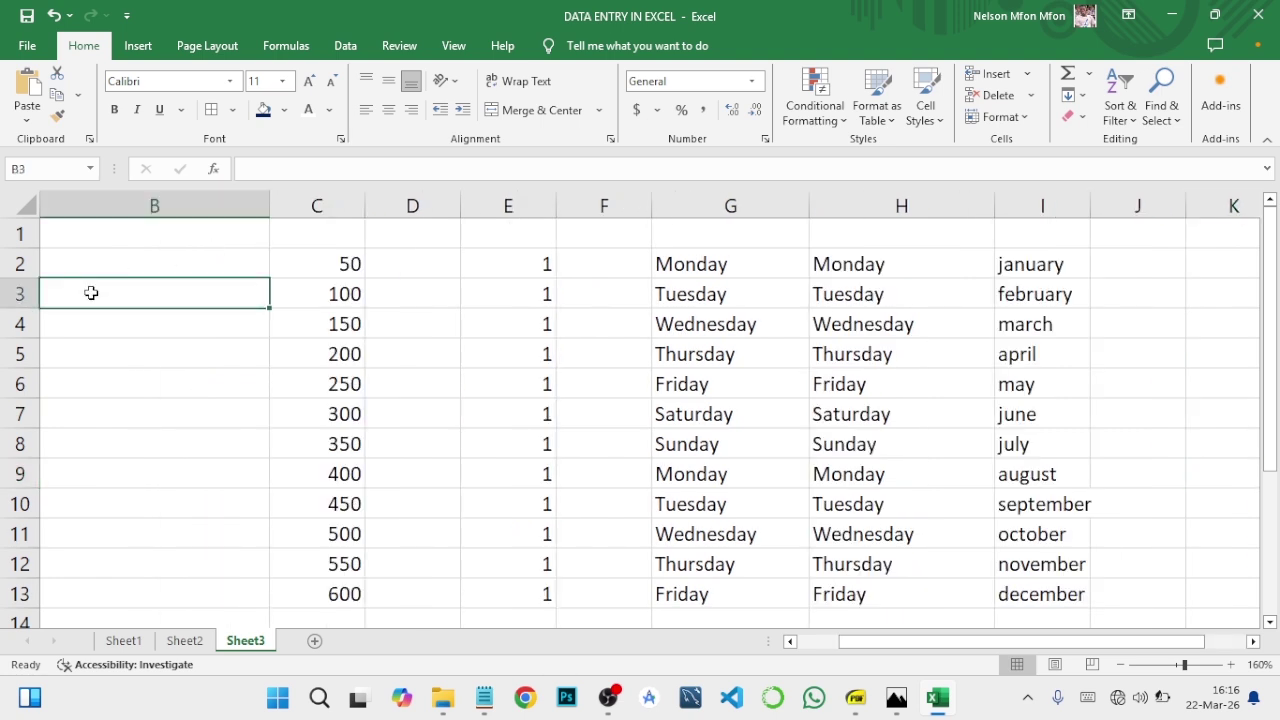
{"action": "type", "text": "M"}
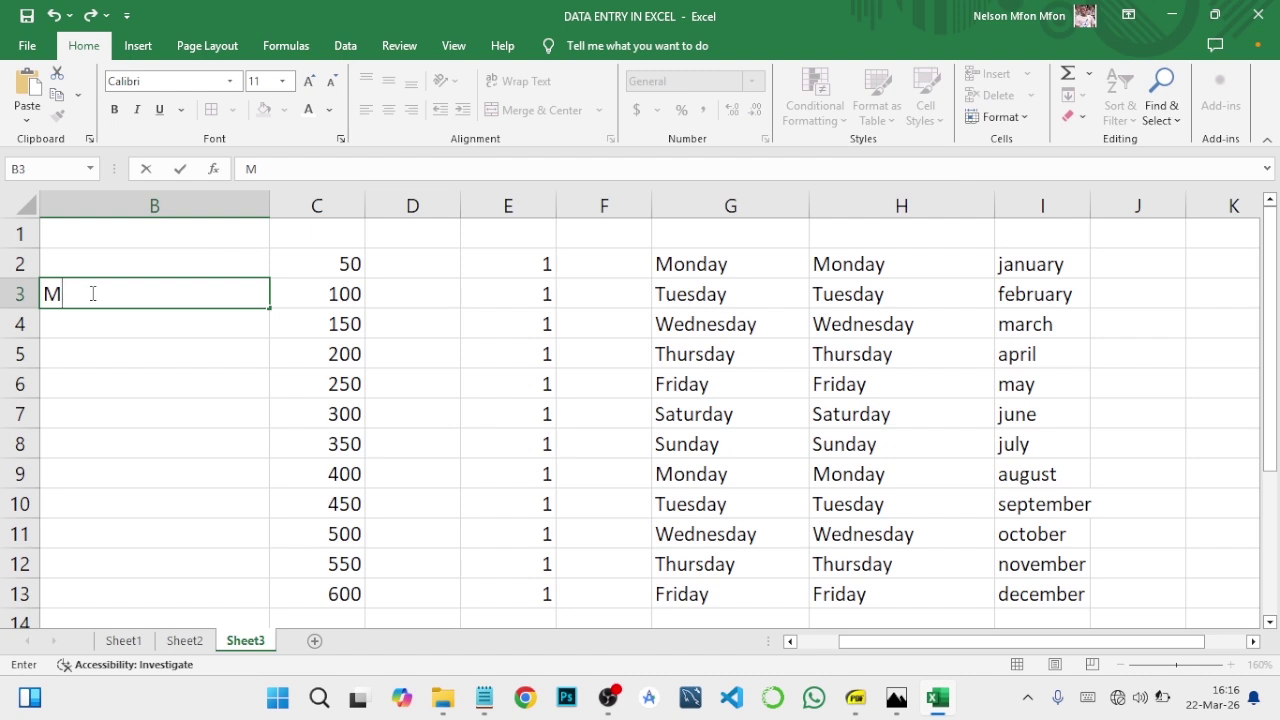
{"action": "type", "text": "noday"}
{"action": "key", "text": "Return"}
Edit the existing text inside cell B3 to correct the misspelling to Monday
{"action": "left_click", "coordinate": [93, 293]}
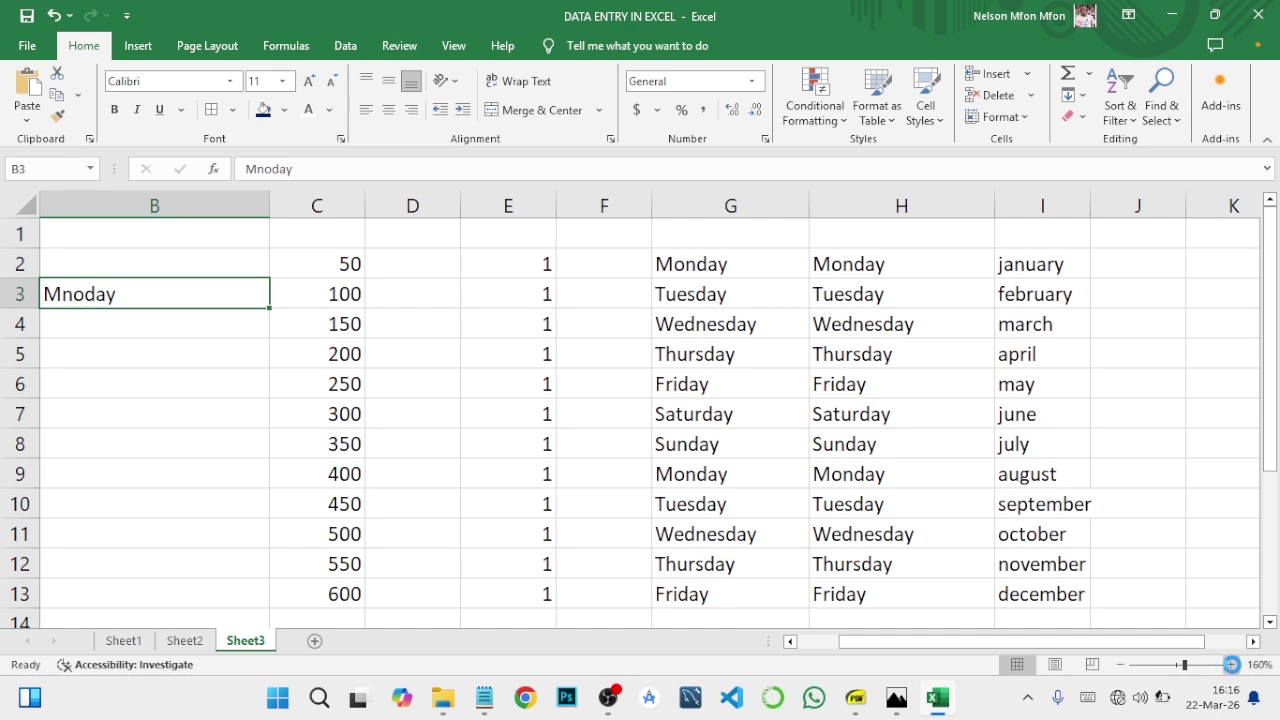
{"action": "left_click", "coordinate": [1231, 665]}
{"action": "left_click", "coordinate": [1231, 665]}
{"action": "left_click", "coordinate": [1231, 665]}
{"action": "left_click", "coordinate": [1231, 665]}
{"action": "left_click", "coordinate": [1231, 665]}
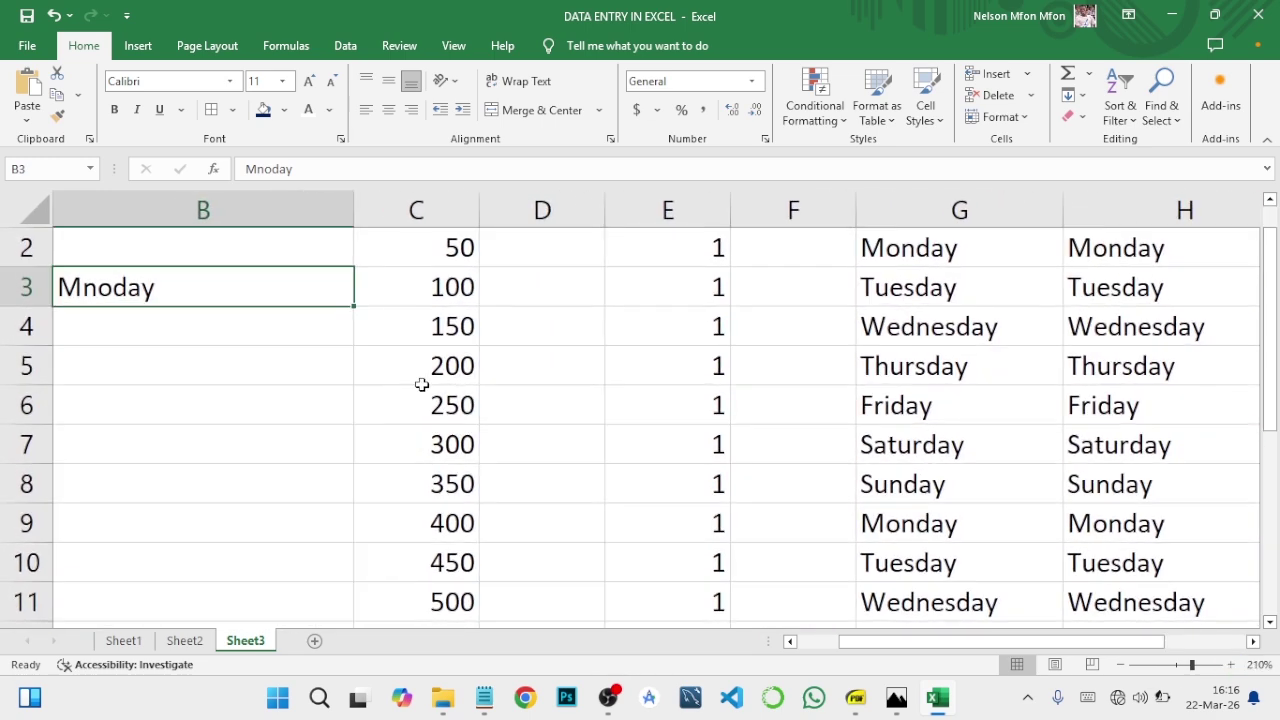
{"action": "left_click", "coordinate": [145, 335]}
{"action": "left_click", "coordinate": [155, 289]}
{"action": "double_click", "coordinate": [156, 288]}
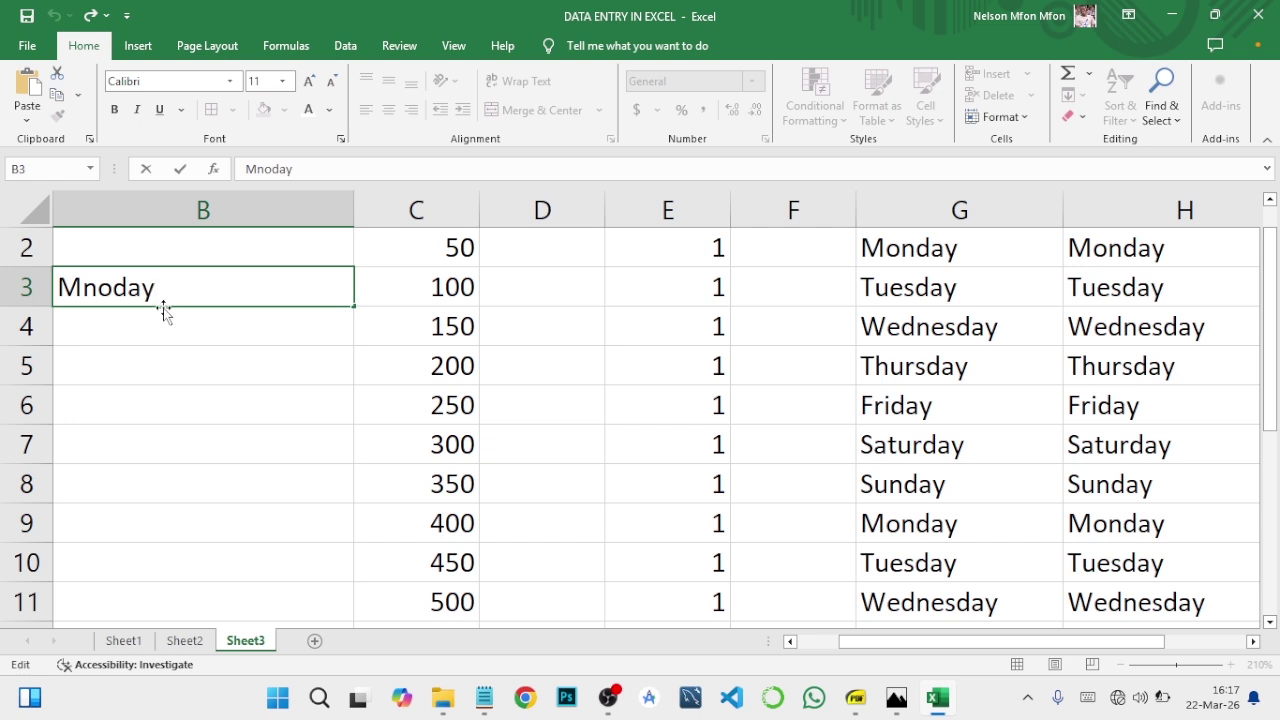
{"action": "key", "text": "Left"}
{"action": "key", "text": "Left"}
{"action": "key", "text": "Left"}
{"action": "key", "text": "Left"}
{"action": "key", "text": "BackSpace"}
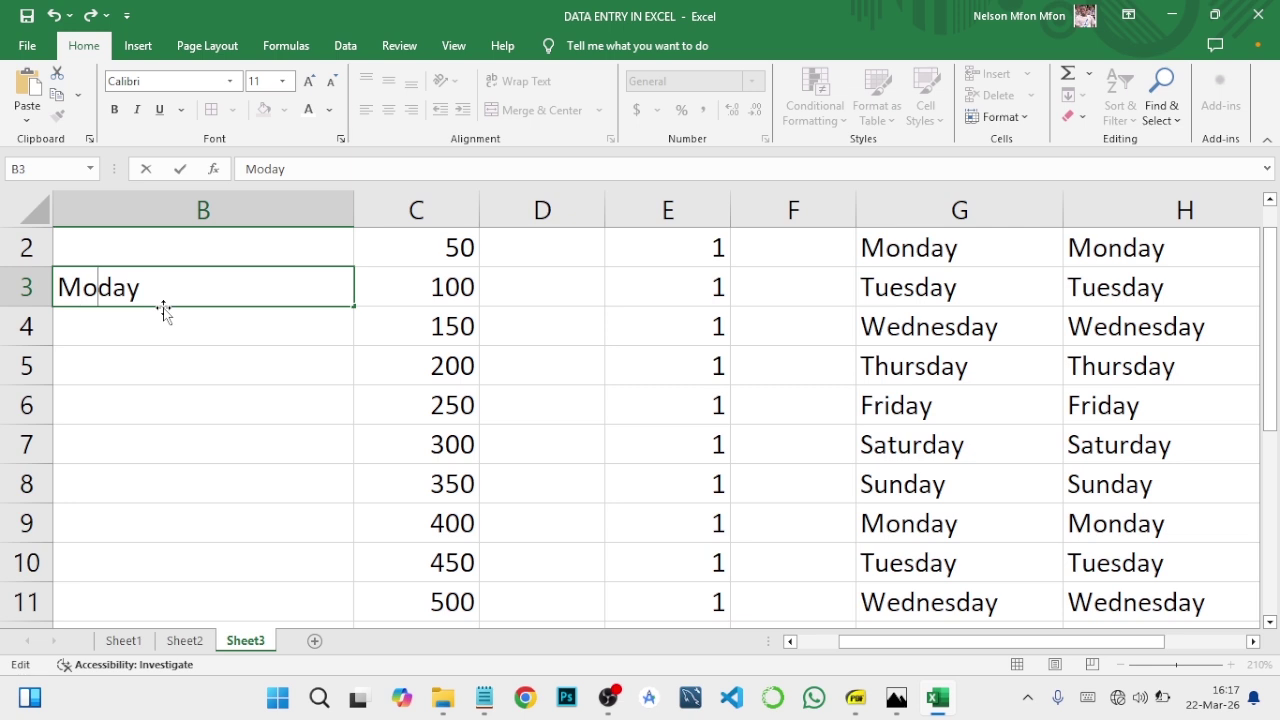
{"action": "type", "text": "n"}
{"action": "key", "text": "Return"}
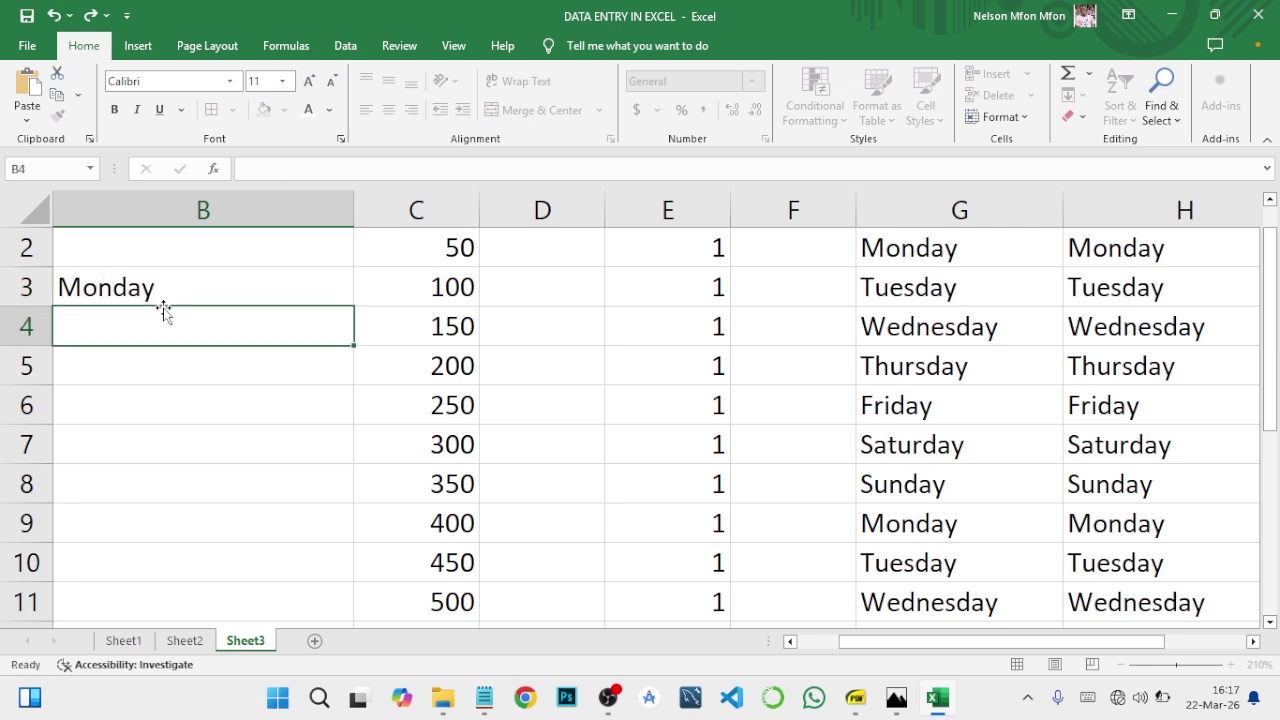
Try overwriting cell B3 with the letter g and undo the entry to restore Monday
{"action": "left_click", "coordinate": [160, 298]}
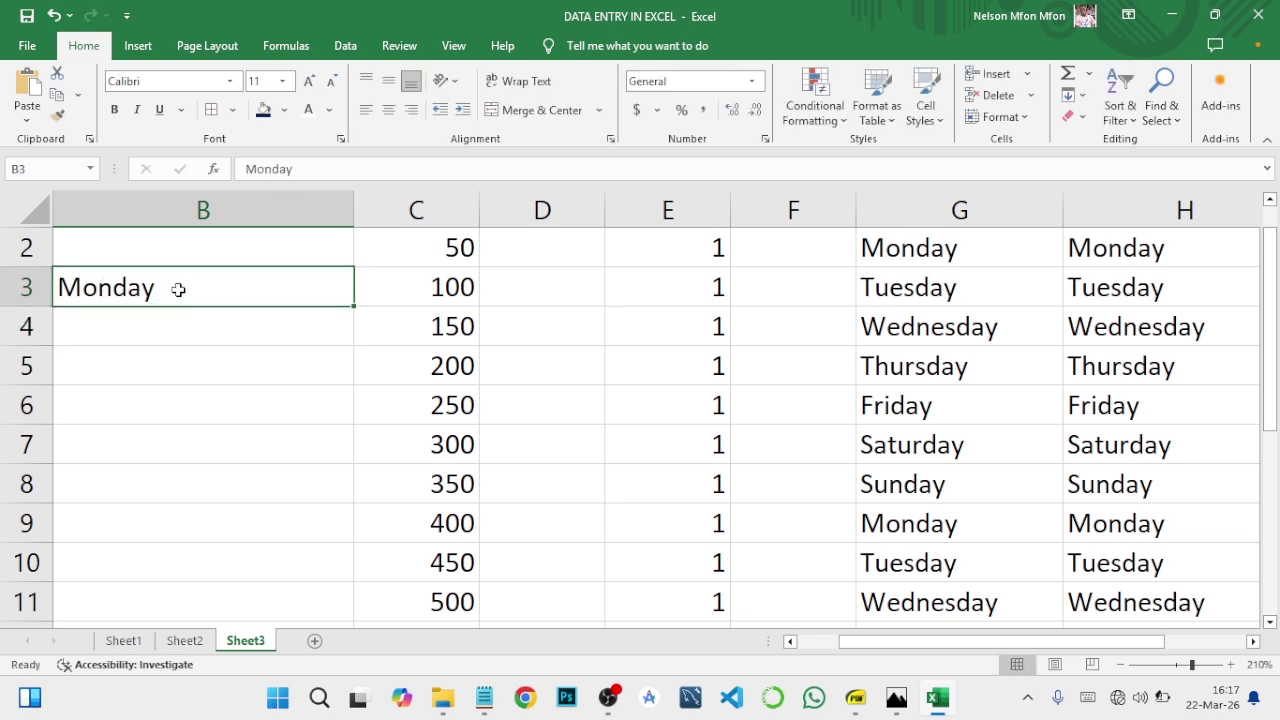
{"action": "type", "text": "g"}
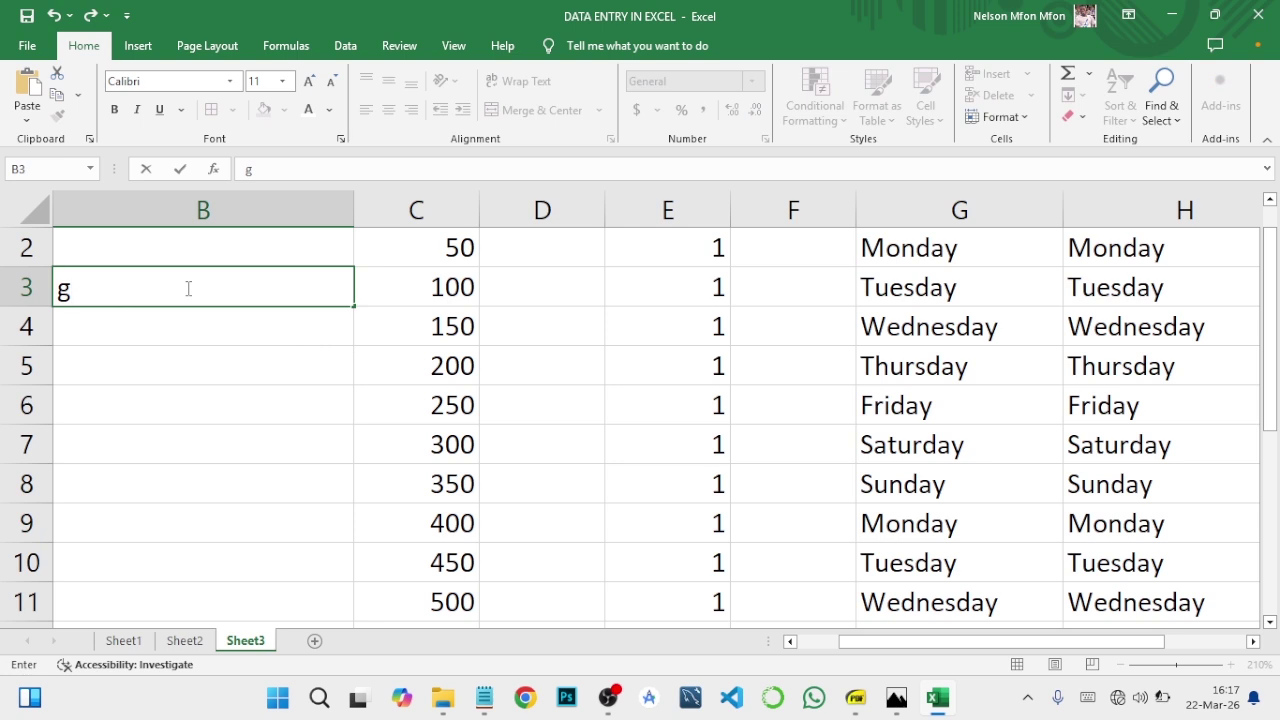
{"action": "key", "text": "ctrl+z"}
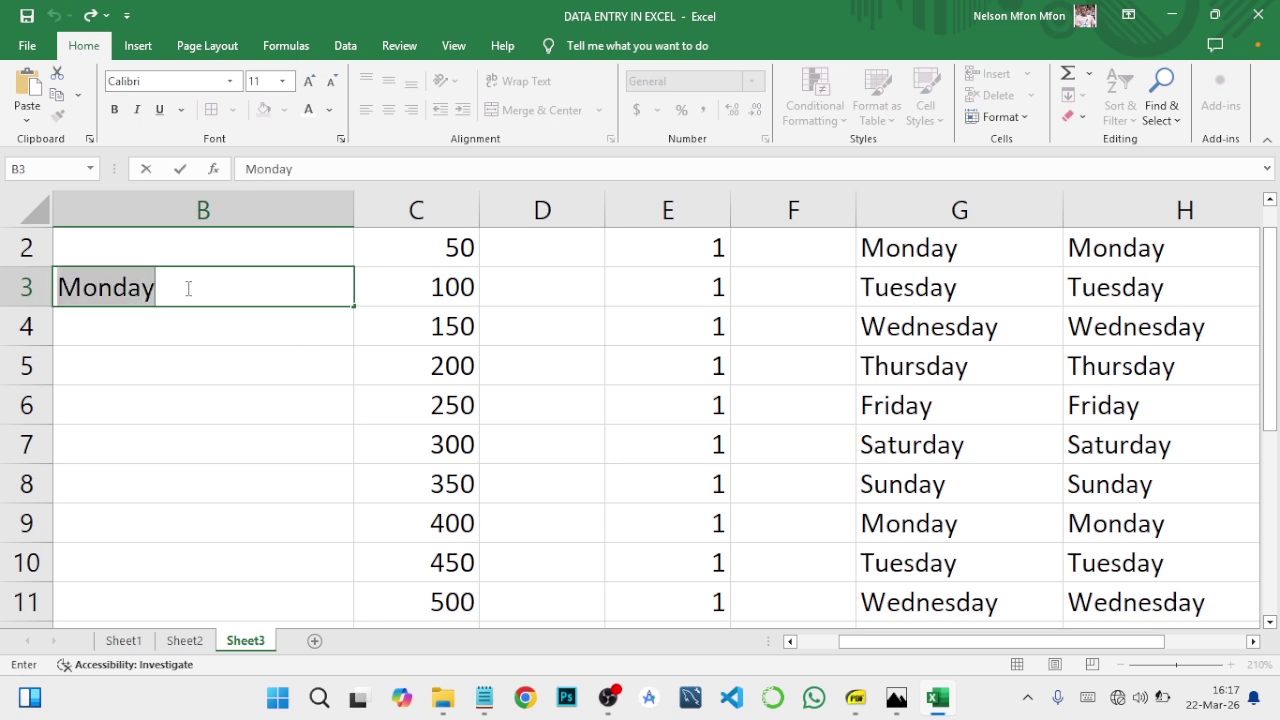
{"action": "left_click", "coordinate": [183, 322]}
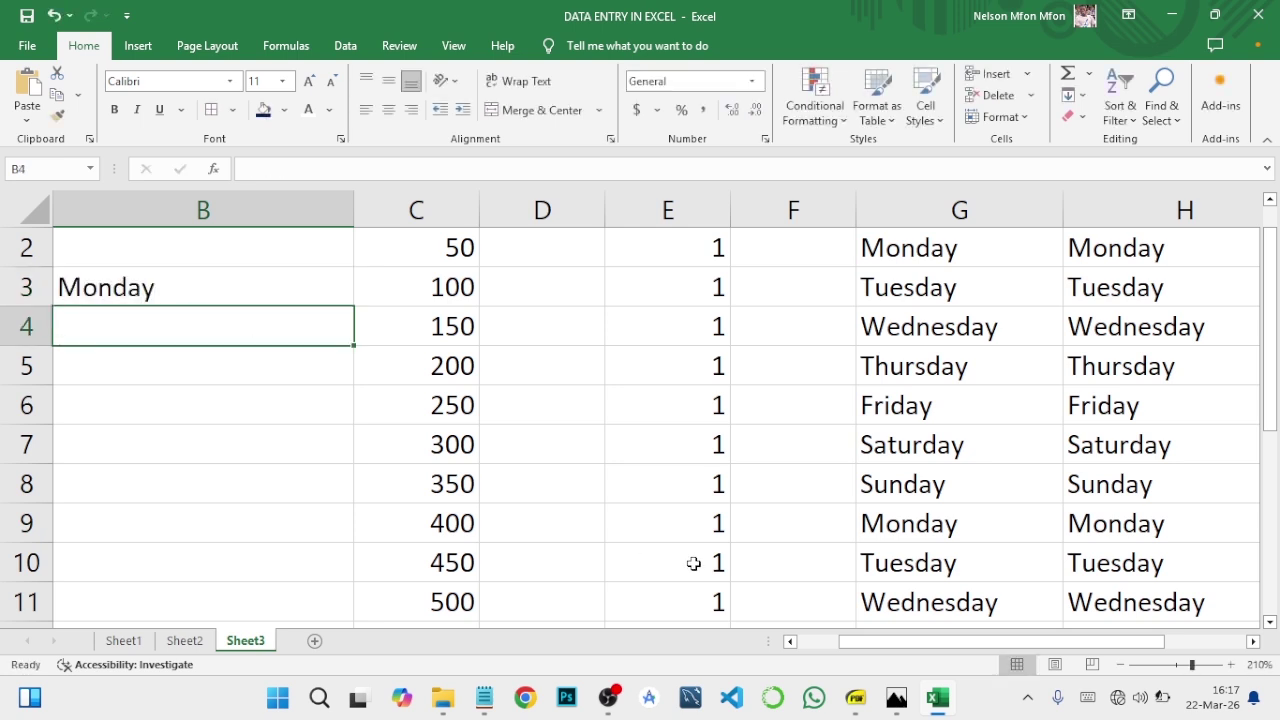
Check the course outline PDF, return to the workbook and copy the year in cell C4 on Sheet1
{"action": "left_click", "coordinate": [856, 700]}
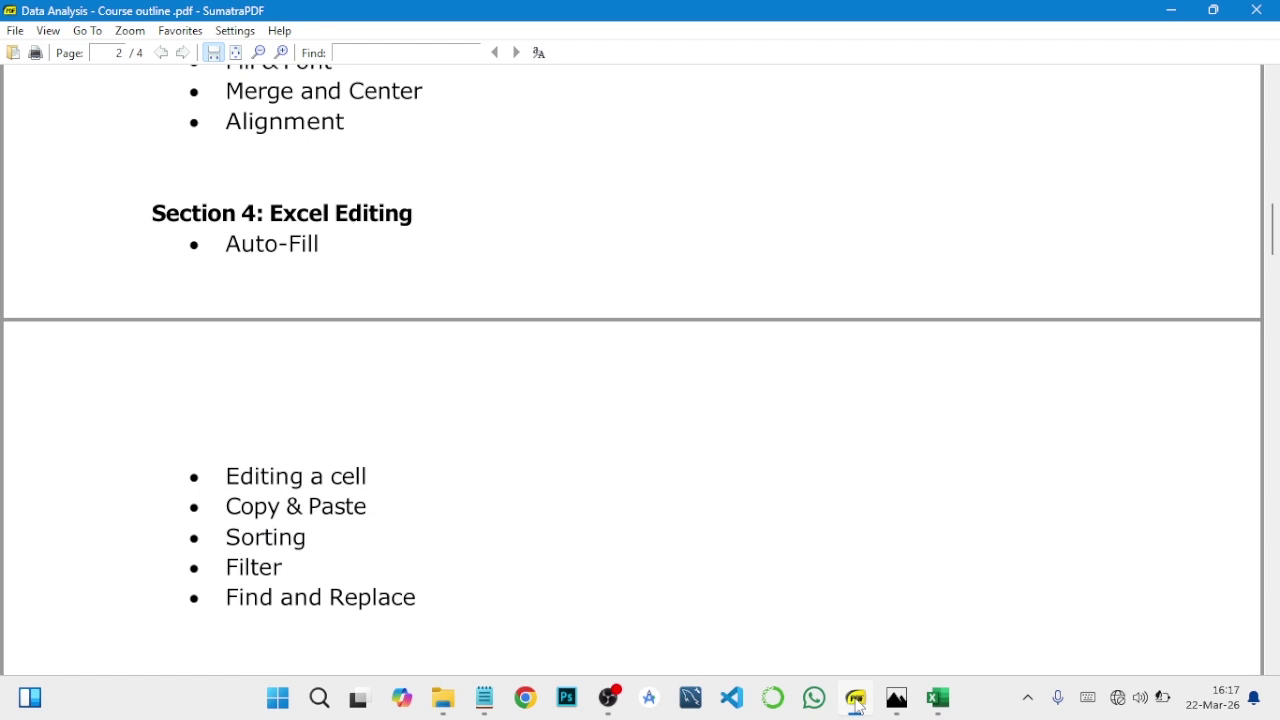
{"action": "left_click", "coordinate": [856, 700]}
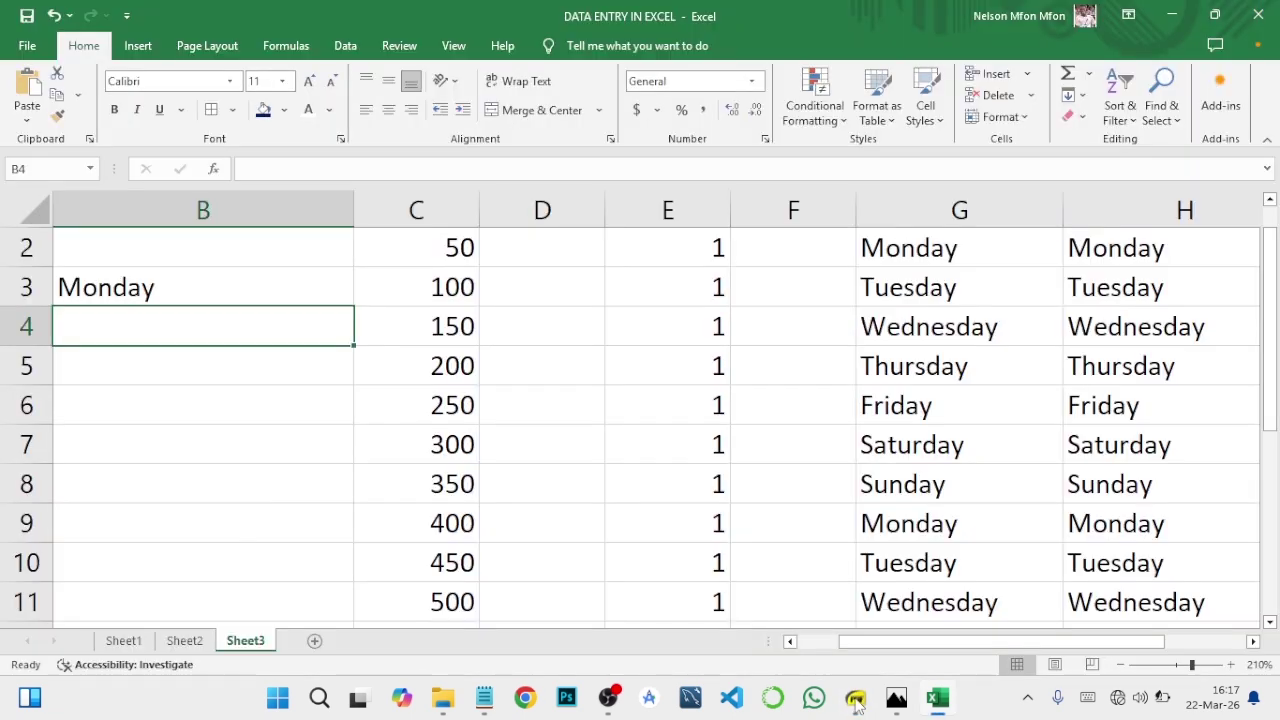
{"action": "left_click", "coordinate": [124, 641]}
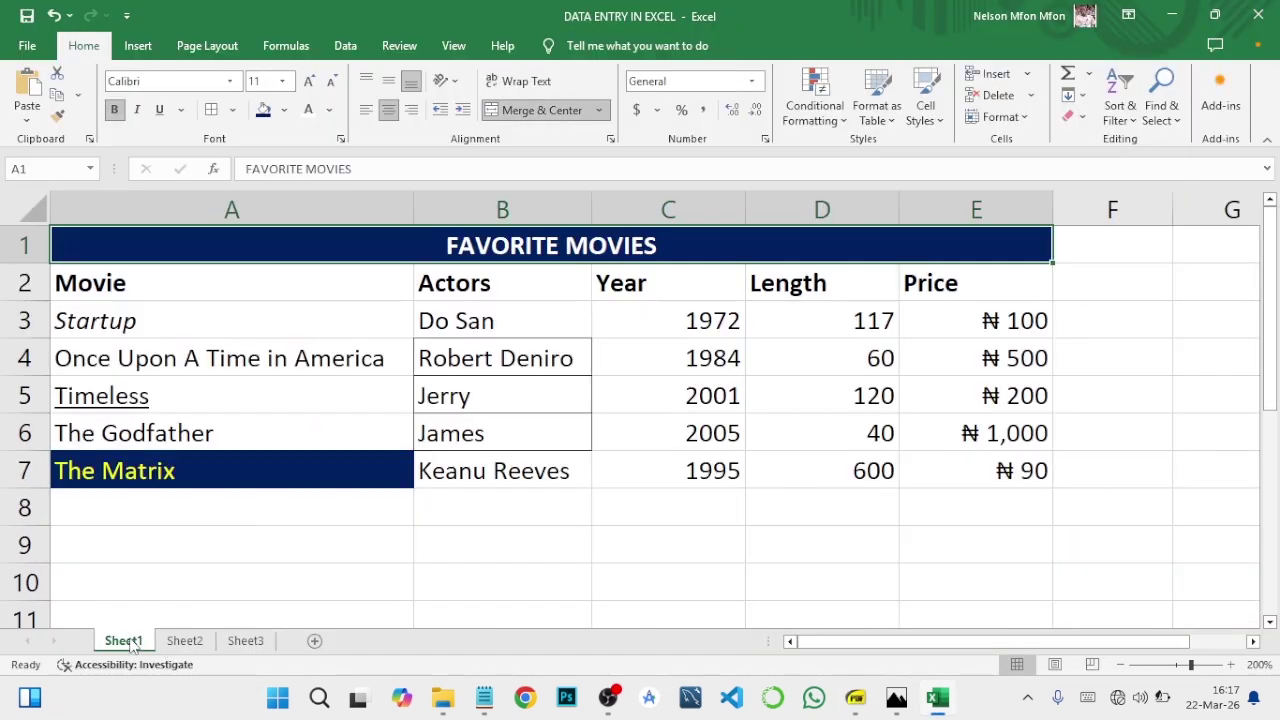
{"action": "left_click", "coordinate": [698, 512]}
{"action": "left_click", "coordinate": [708, 366]}
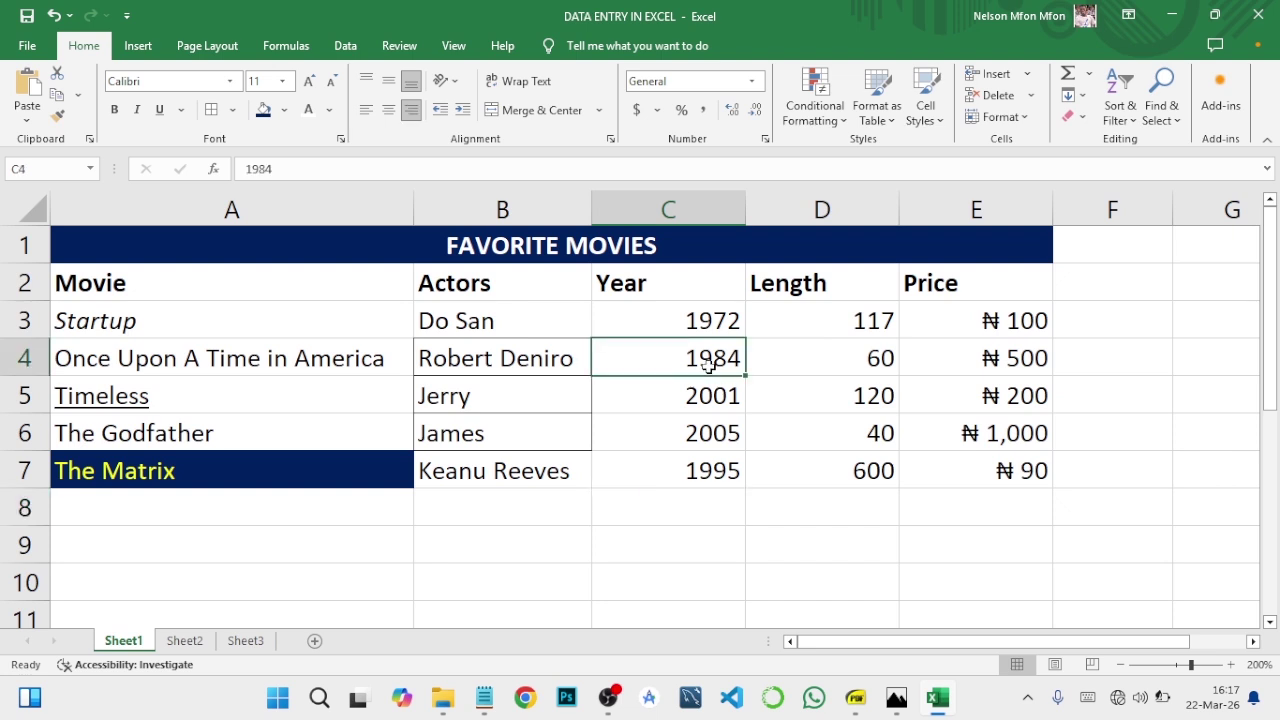
{"action": "right_click", "coordinate": [708, 358]}
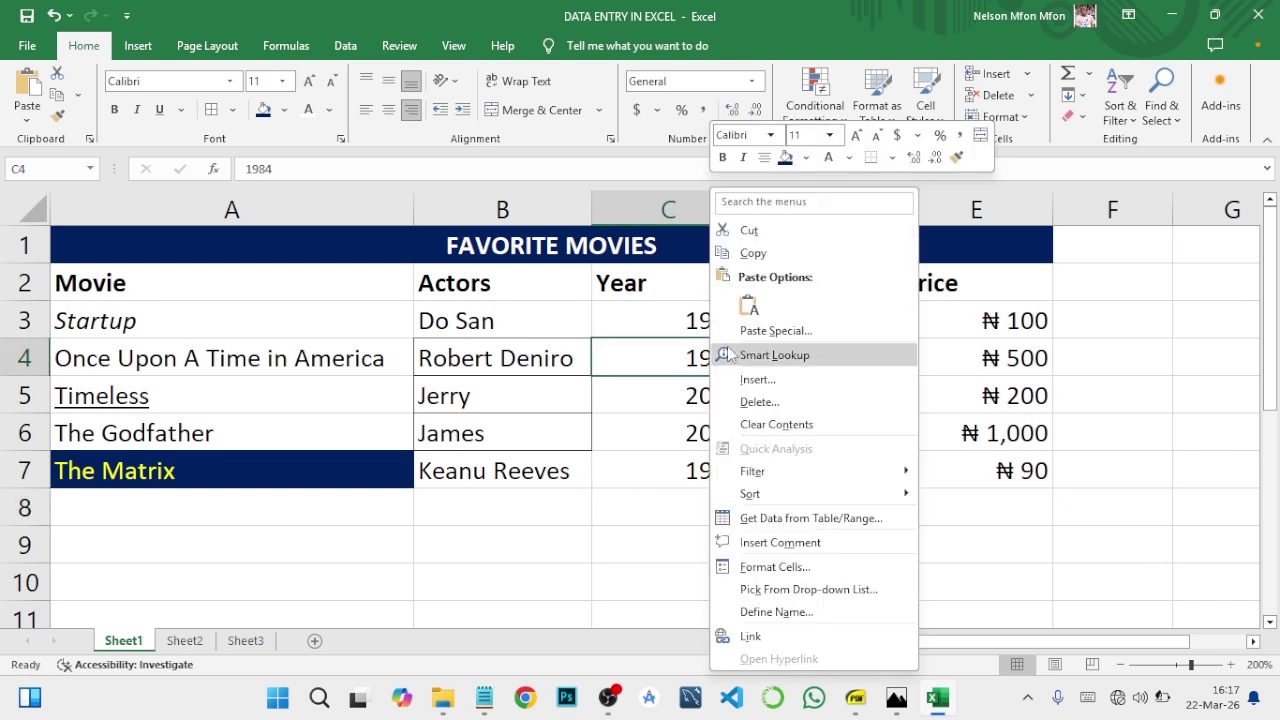
{"action": "left_click", "coordinate": [752, 253]}
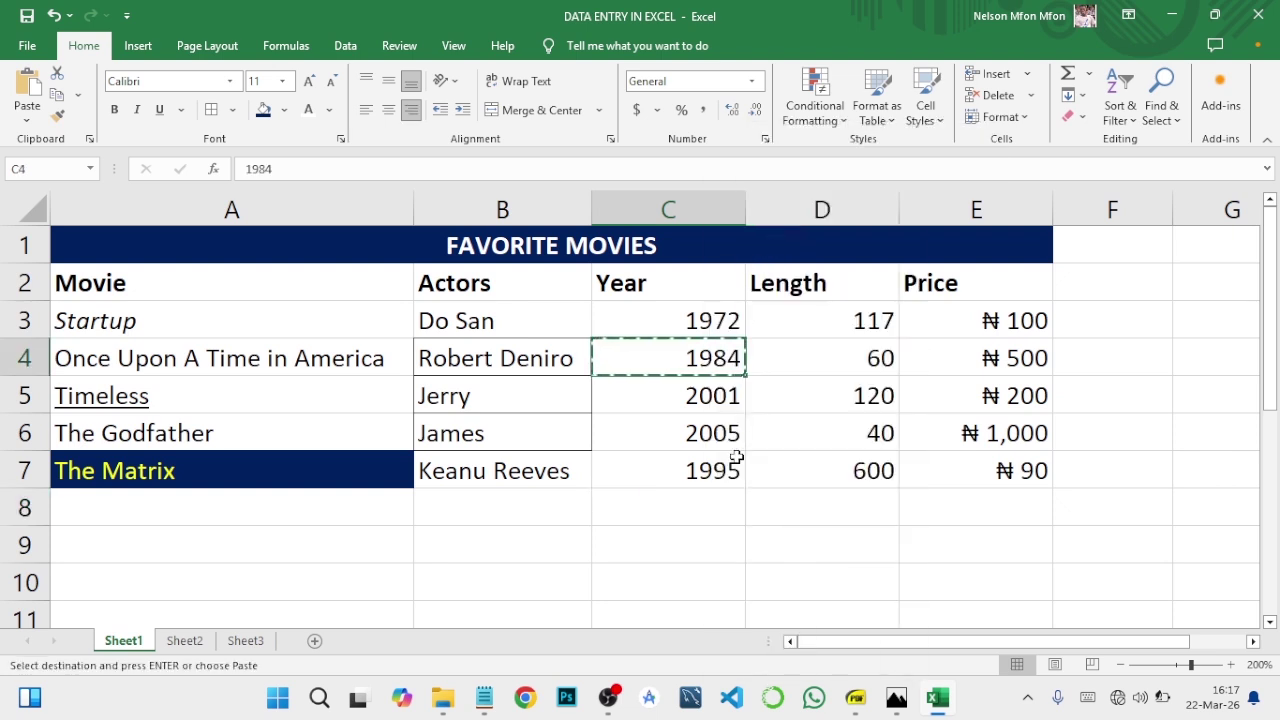
Paste the copied year 1984 into cells C9 and C10
{"action": "left_click", "coordinate": [663, 547]}
{"action": "right_click", "coordinate": [663, 547]}
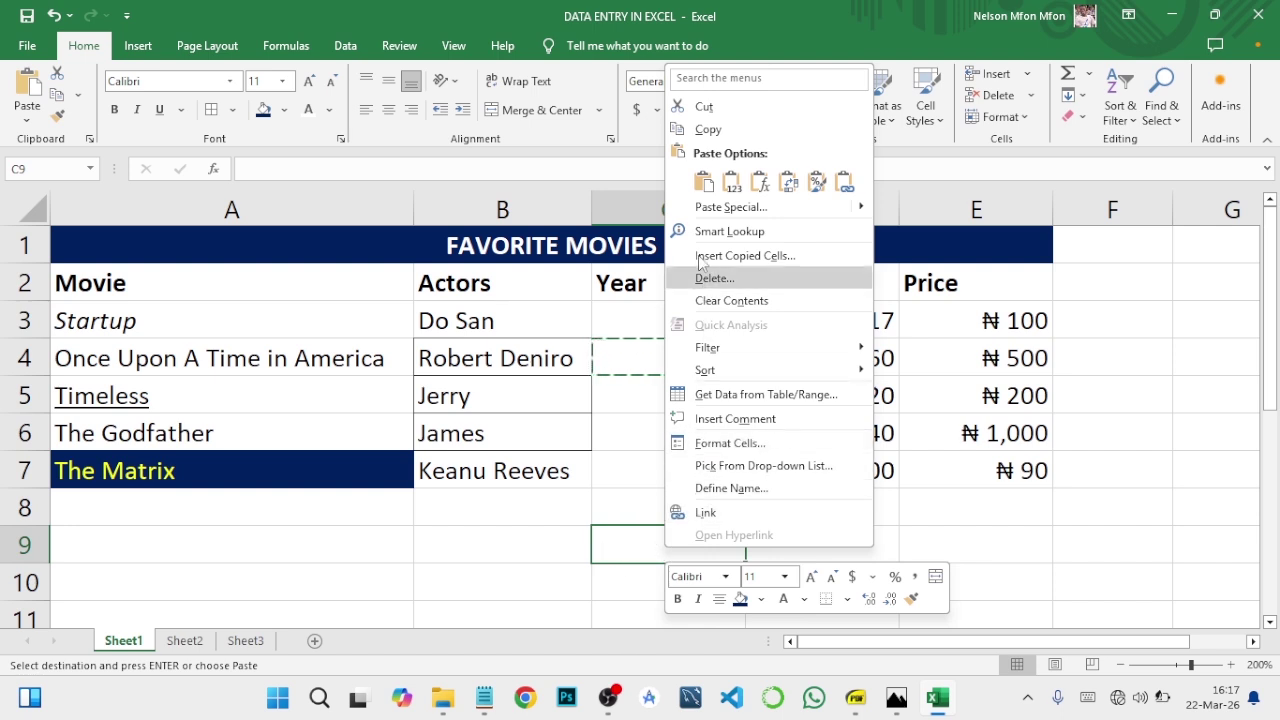
{"action": "left_click", "coordinate": [29, 91]}
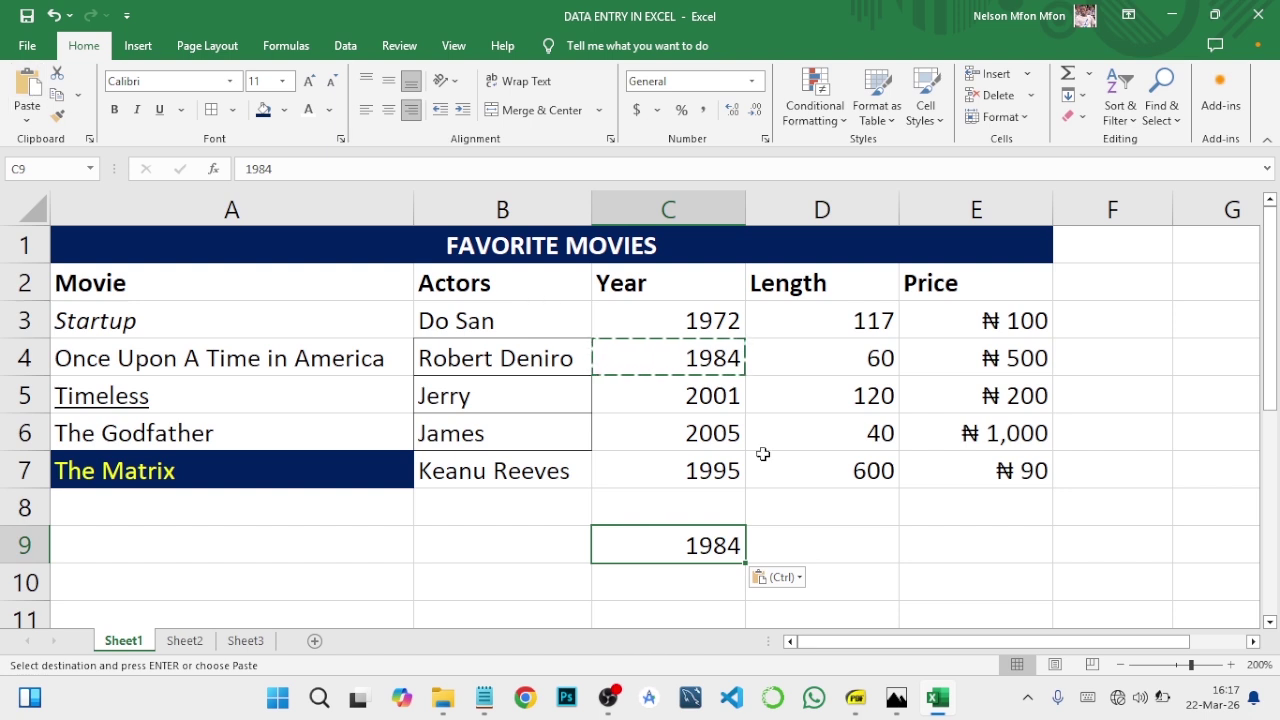
{"action": "left_click", "coordinate": [684, 583]}
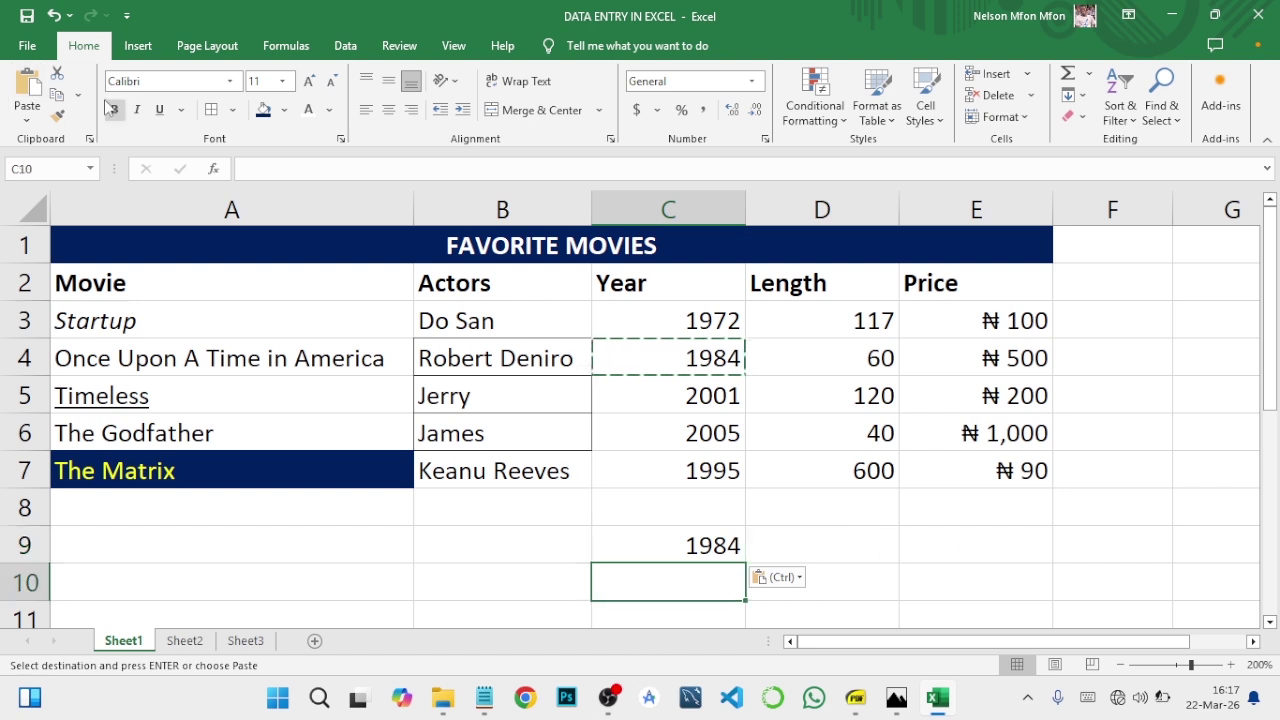
{"action": "left_click", "coordinate": [40, 91]}
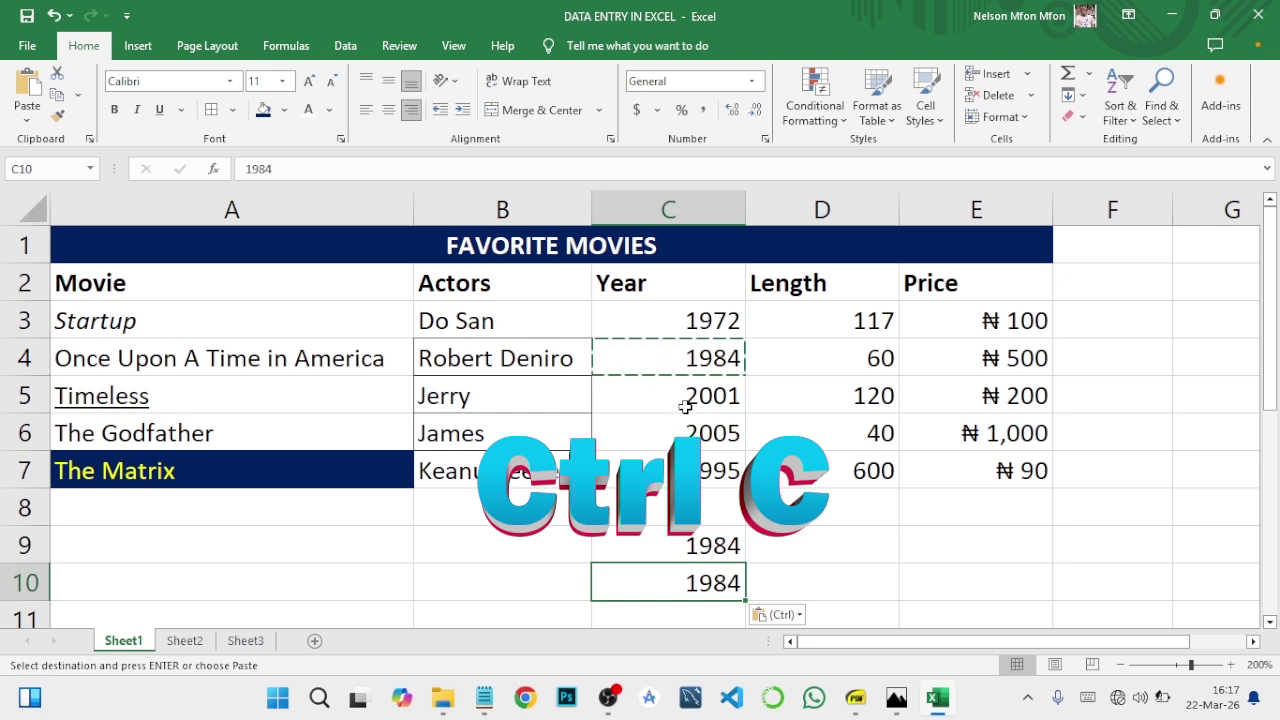
Copy the year 2005 from cell C6 and paste it into cell B10
{"action": "left_click", "coordinate": [670, 432]}
{"action": "key", "text": "ctrl+c"}
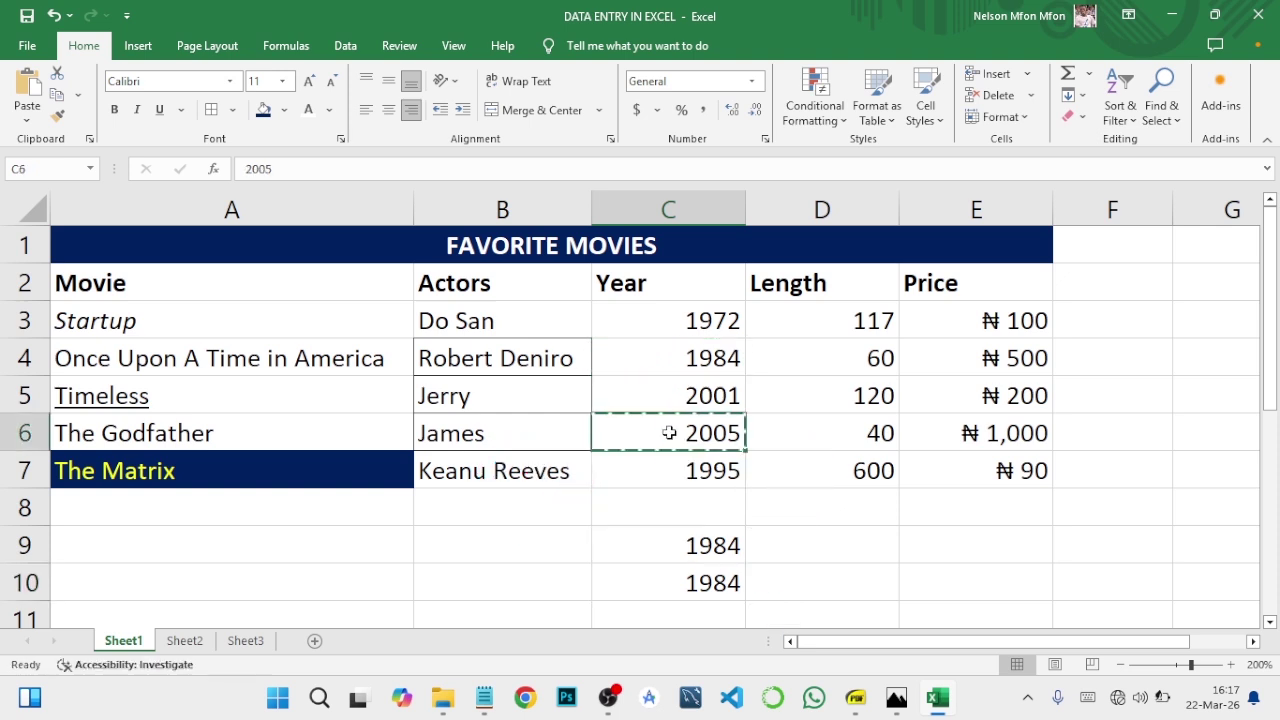
{"action": "left_click", "coordinate": [451, 592]}
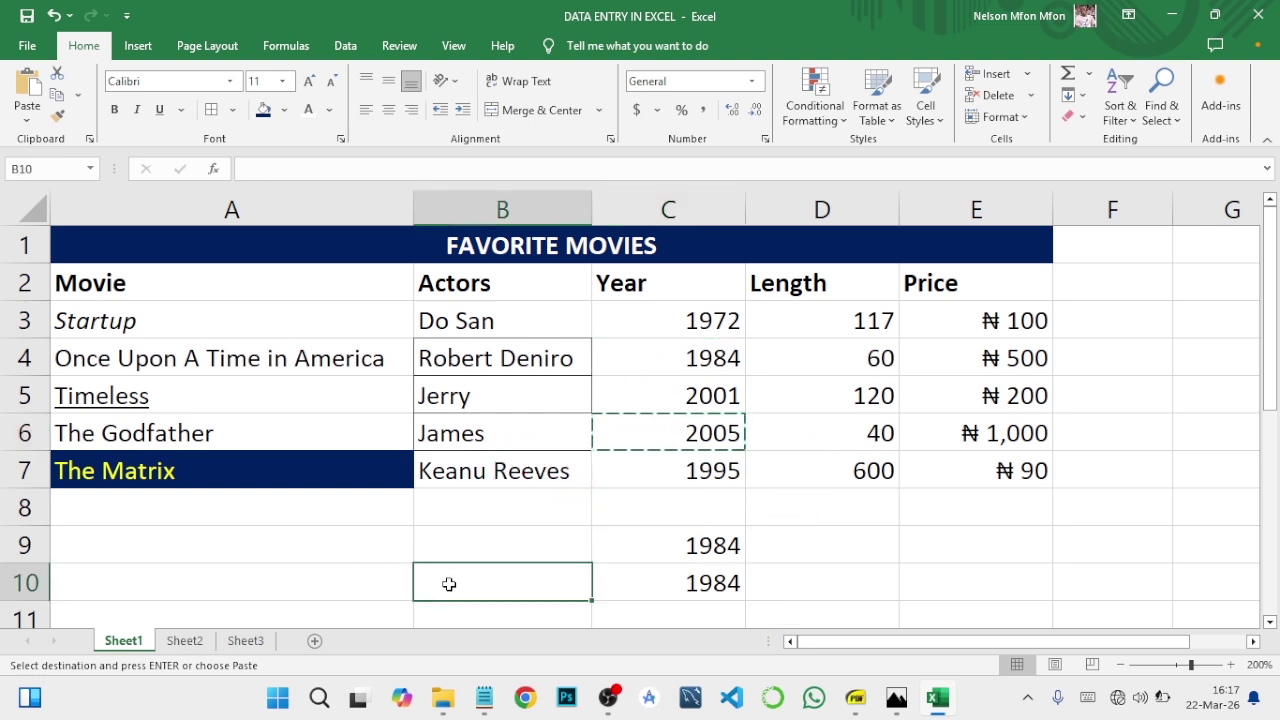
{"action": "key", "text": "ctrl+v"}
{"action": "key", "text": "ctrl"}
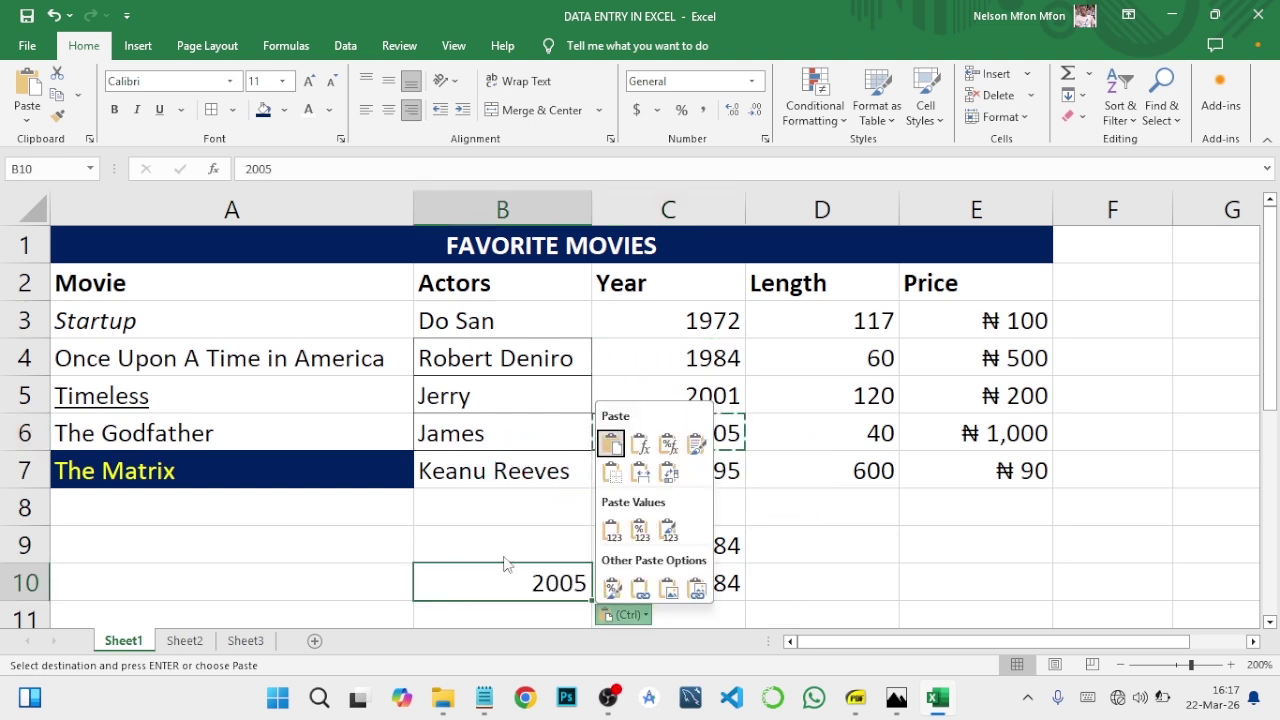
{"action": "left_click", "coordinate": [732, 398]}
{"action": "left_click", "coordinate": [720, 393]}
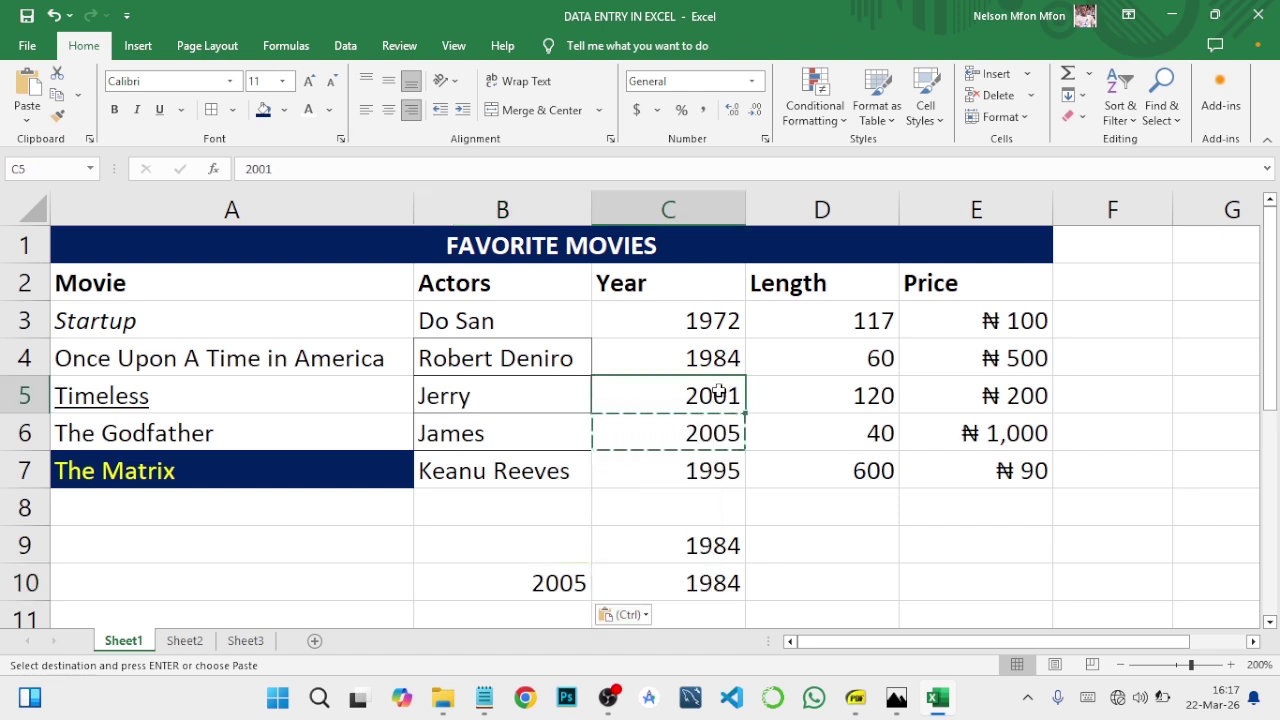
Cut the year 2001 from cell C5 on Sheet1 and paste it into cell D10
{"action": "right_click", "coordinate": [717, 393]}
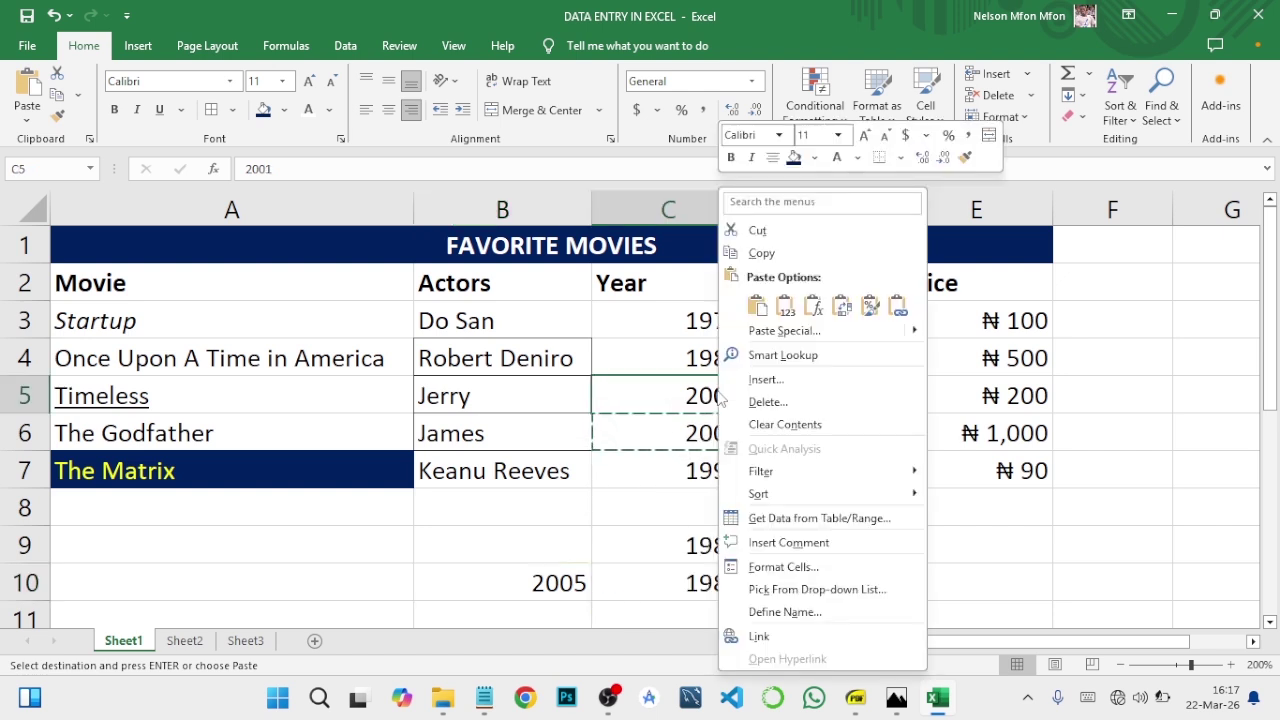
{"action": "left_click", "coordinate": [760, 231]}
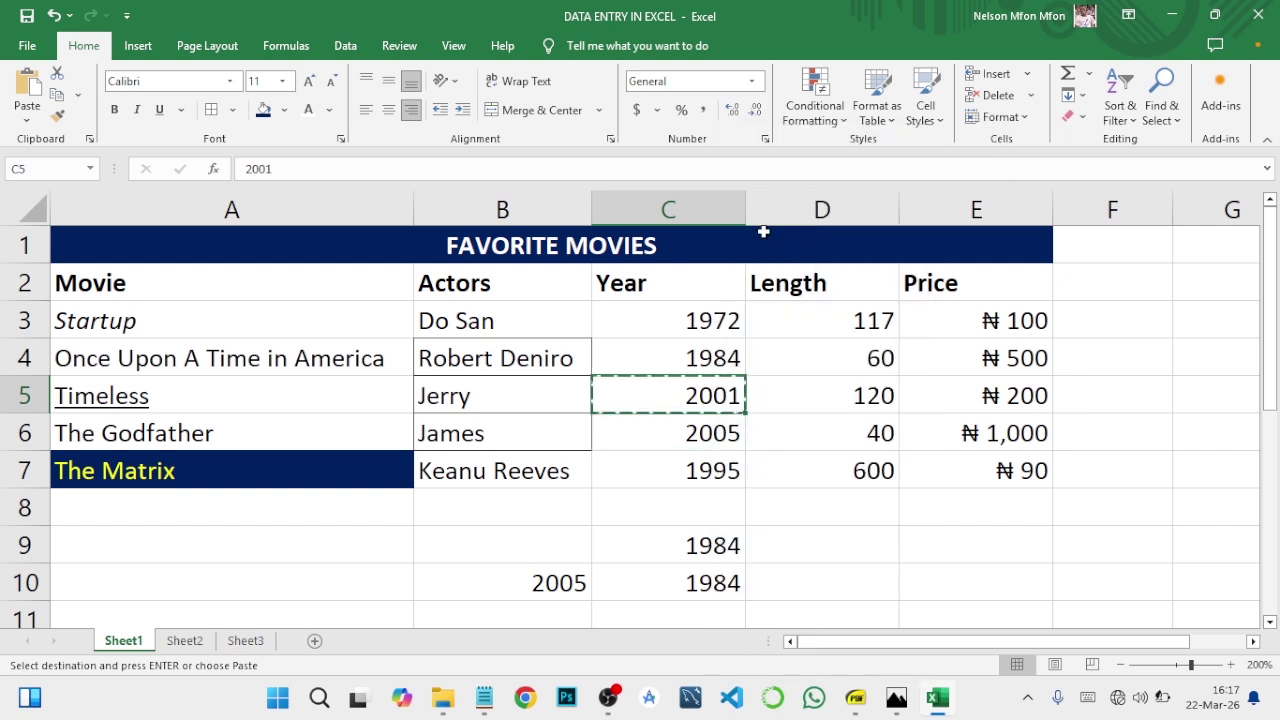
{"action": "left_click", "coordinate": [940, 577]}
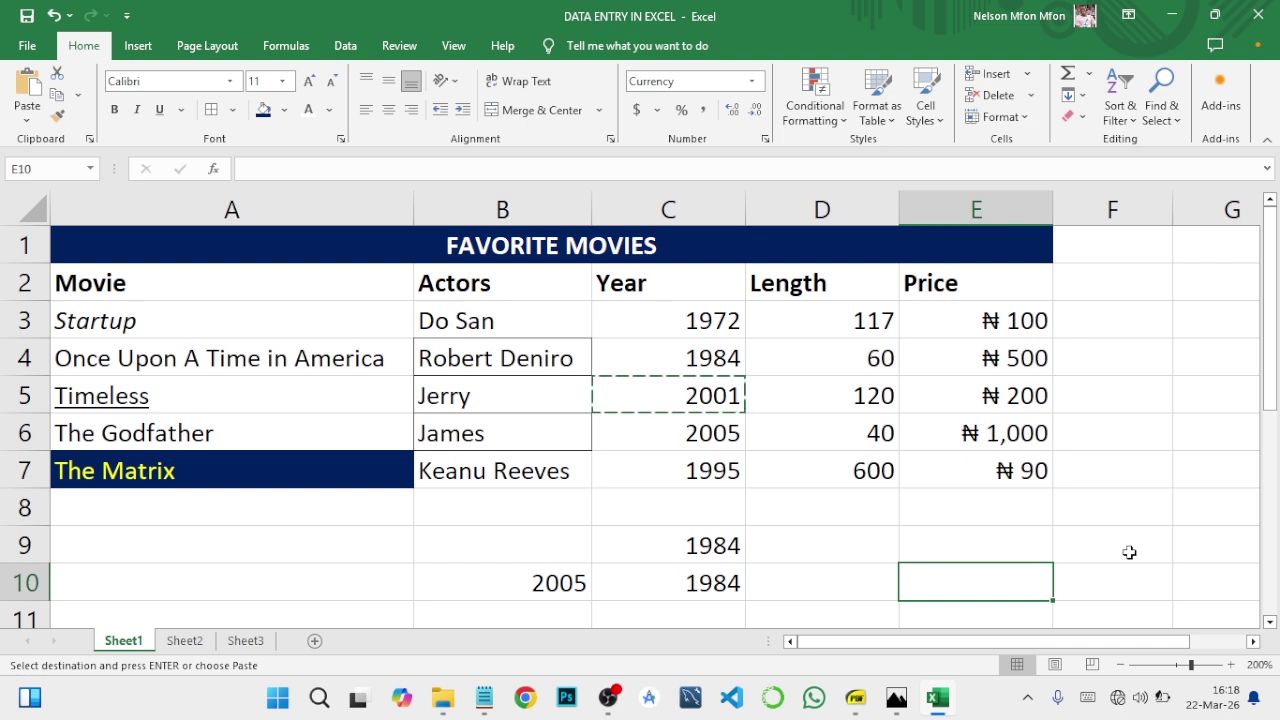
{"action": "left_click", "coordinate": [828, 586]}
{"action": "key", "text": "ctrl+v"}
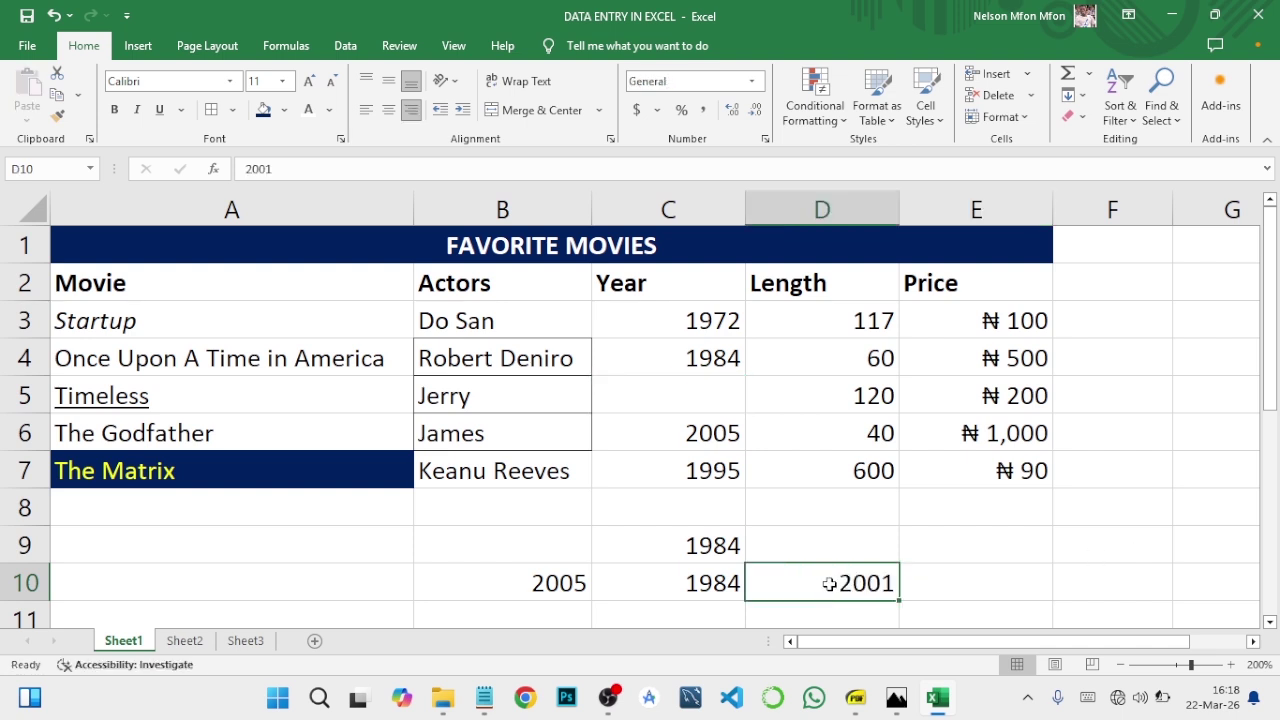
{"action": "left_click", "coordinate": [659, 403]}
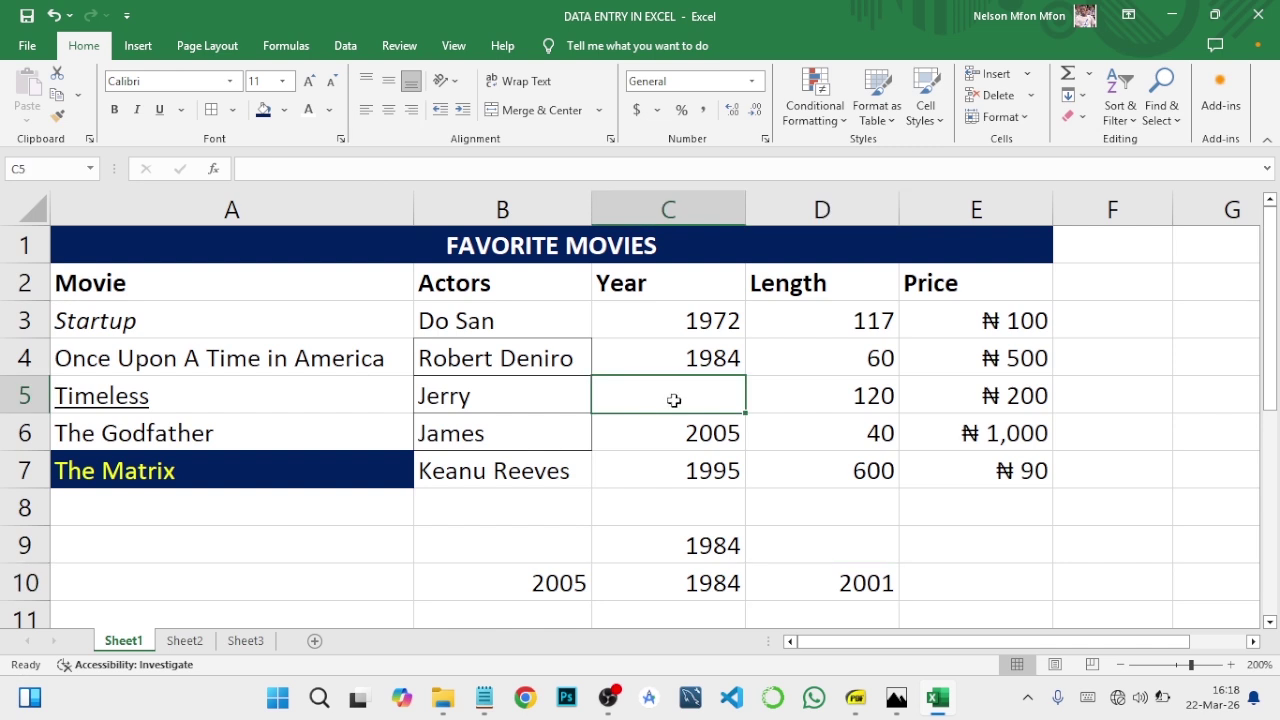
Copy the year 2001 from cell D10 and paste it as a picture over the empty cell C5
{"action": "left_click", "coordinate": [840, 583]}
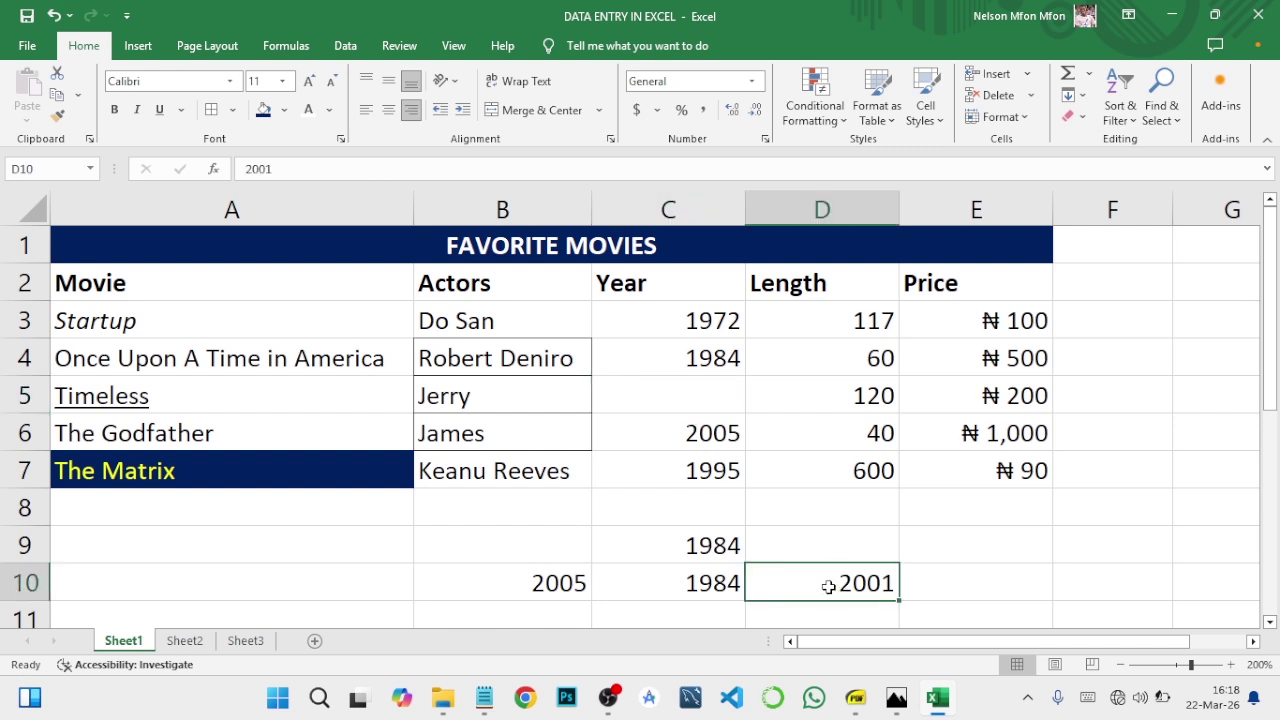
{"action": "right_click", "coordinate": [828, 586]}
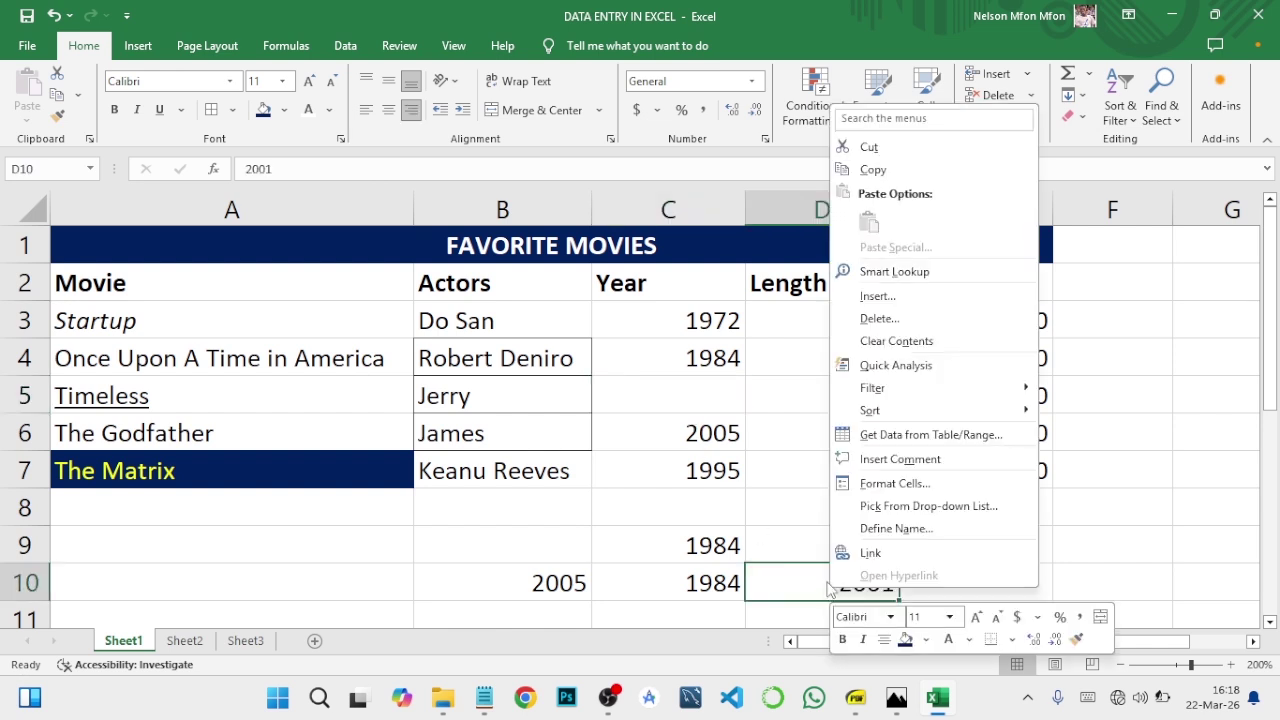
{"action": "left_click", "coordinate": [893, 170]}
{"action": "left_click", "coordinate": [688, 393]}
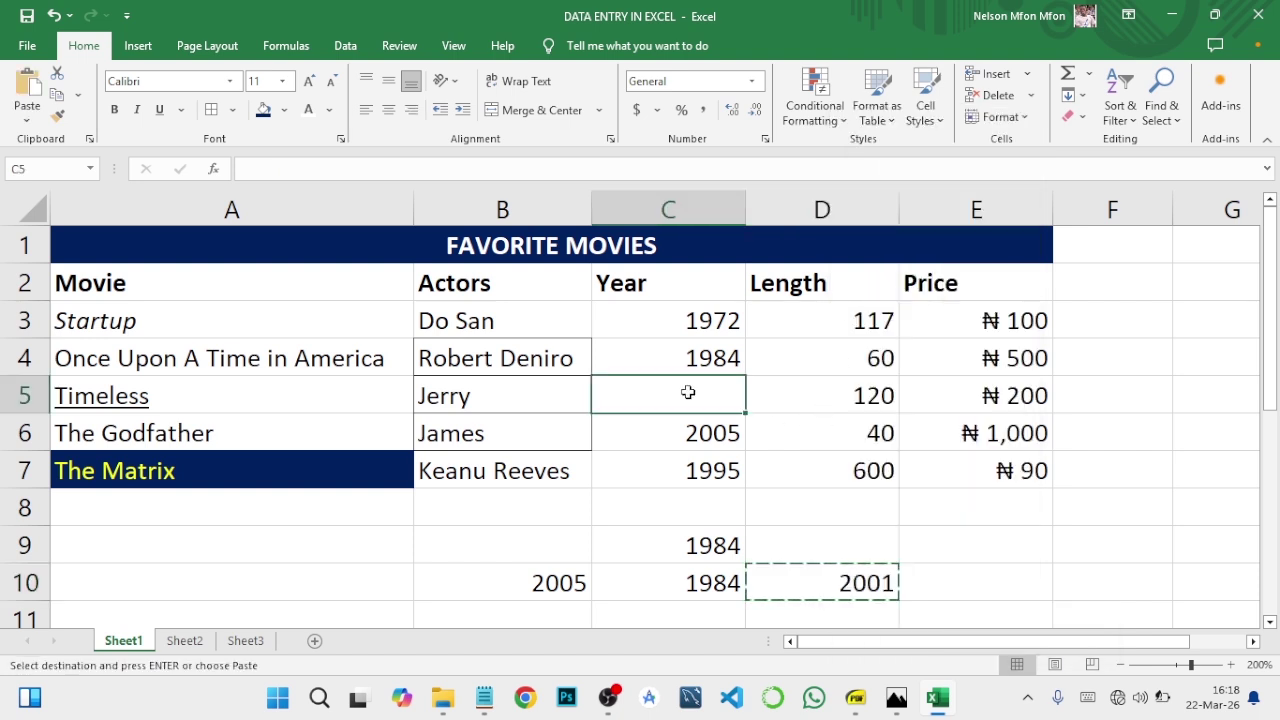
{"action": "left_click", "coordinate": [27, 120]}
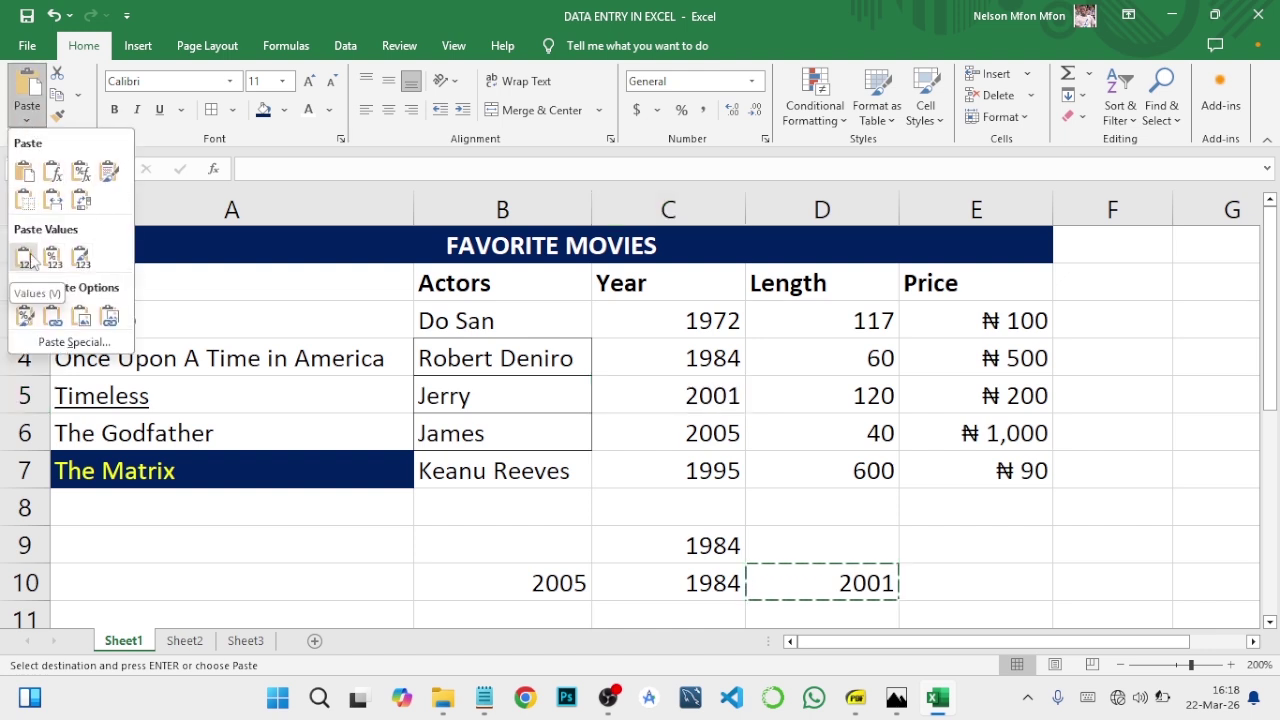
{"action": "left_click", "coordinate": [82, 318]}
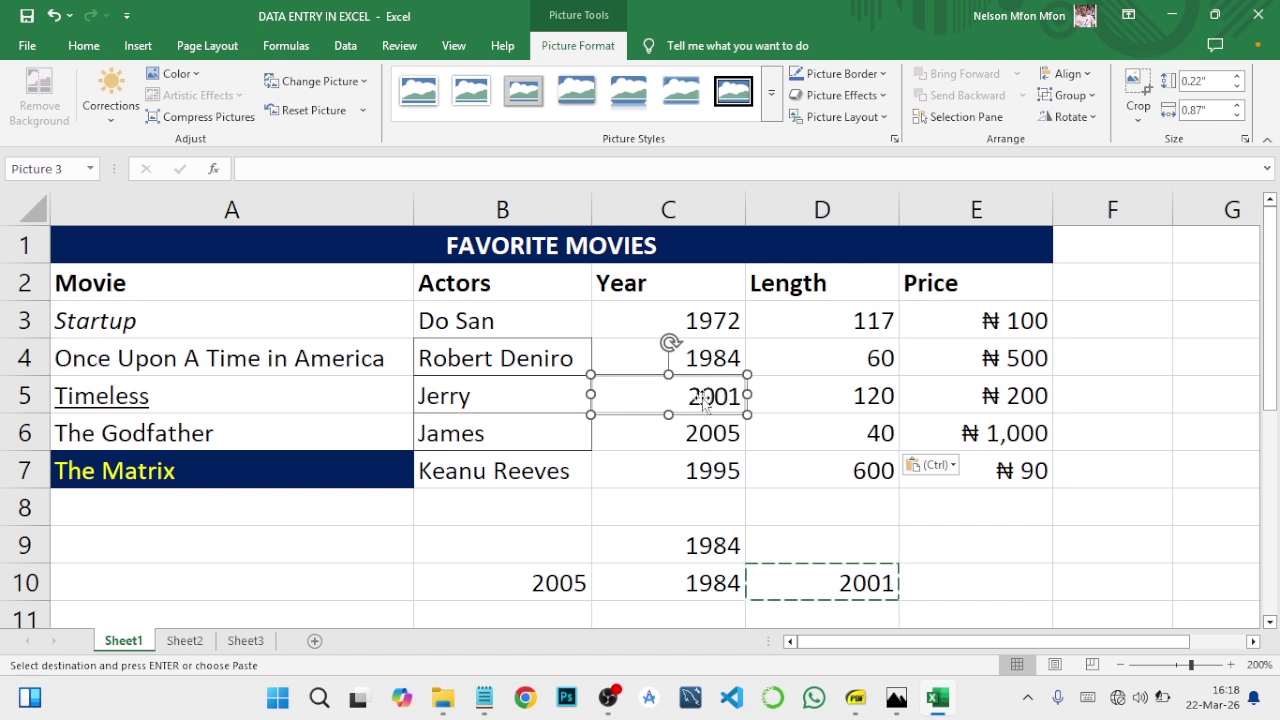
{"action": "left_click", "coordinate": [666, 491]}
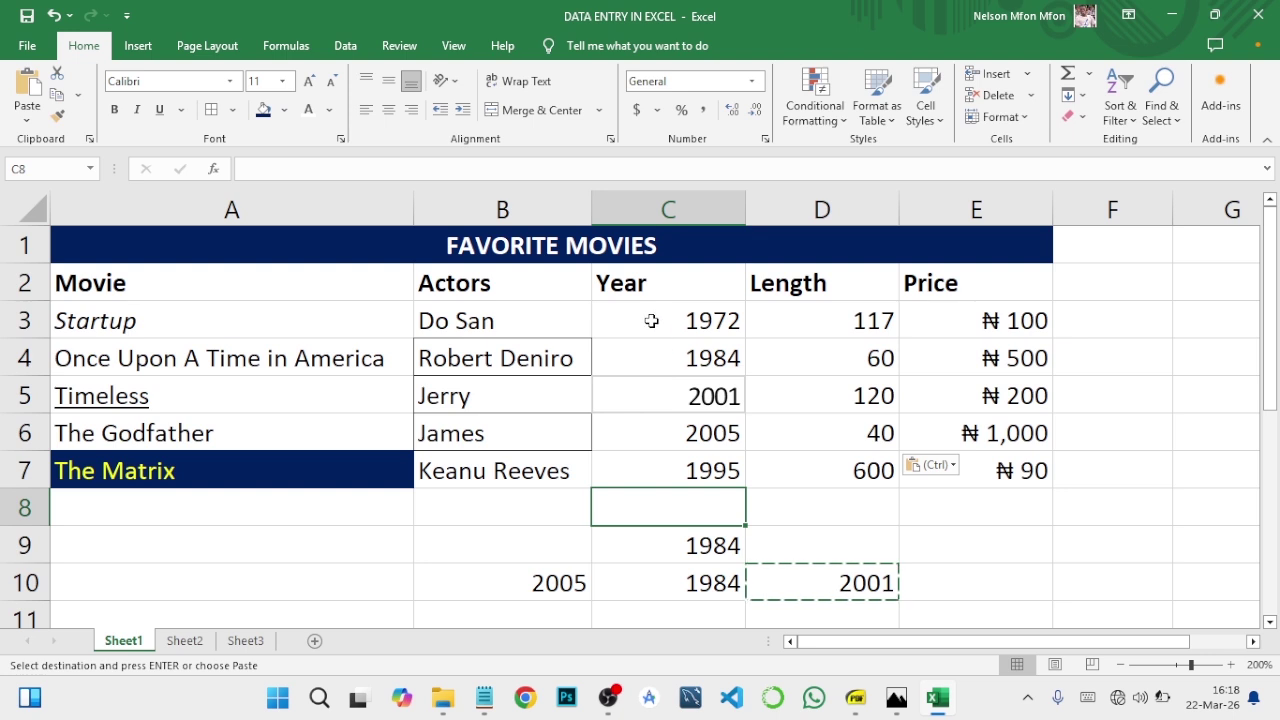
Apply the Currency number format to the years in cells C3 to C7
{"action": "left_click_drag", "start_coordinate": [650, 317], "coordinate": [688, 462]}
{"action": "left_click", "coordinate": [751, 81]}
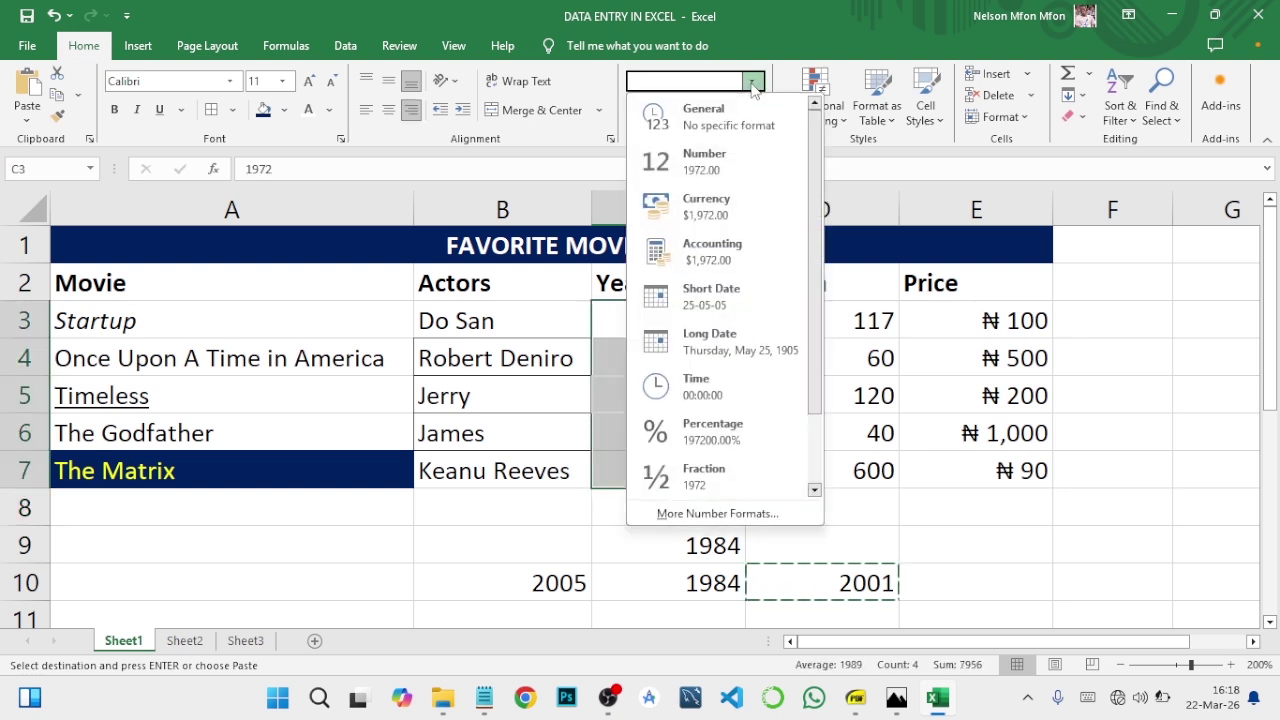
{"action": "left_click", "coordinate": [716, 205]}
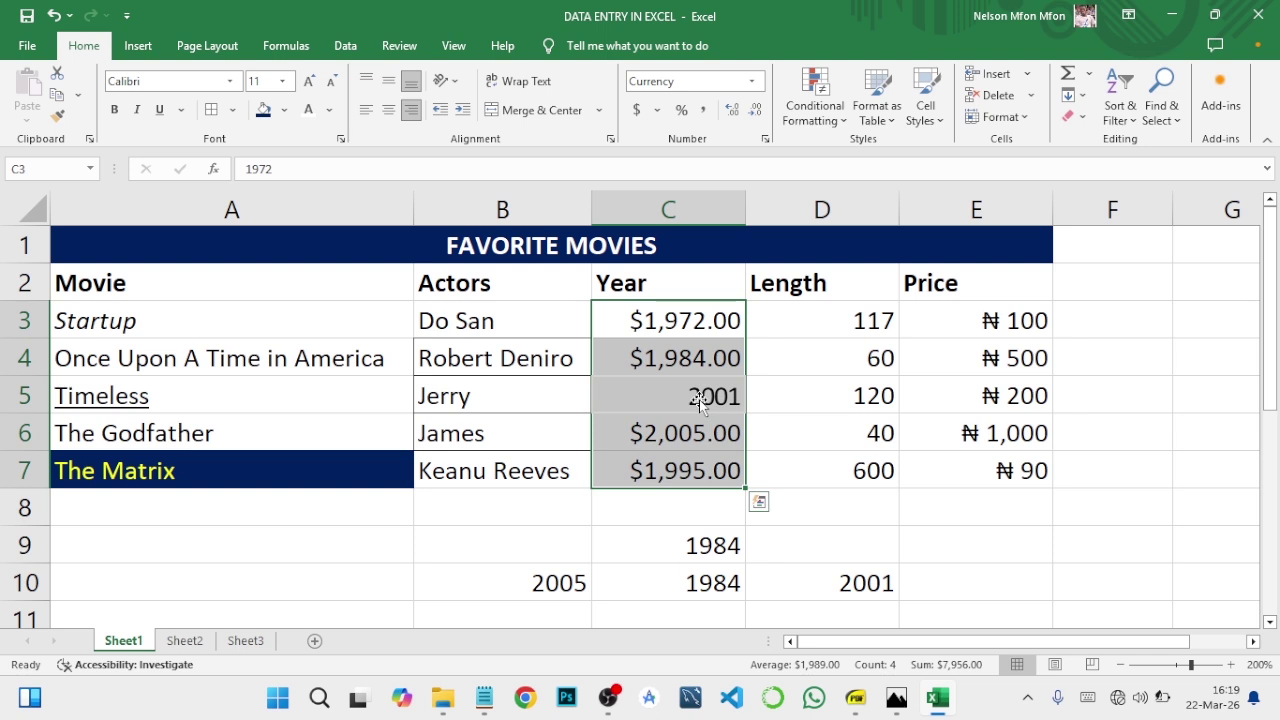
Check the next topic in the course outline PDF, return to the Excel workbook and add a new worksheet after Sheet1
{"action": "left_click", "coordinate": [855, 700]}
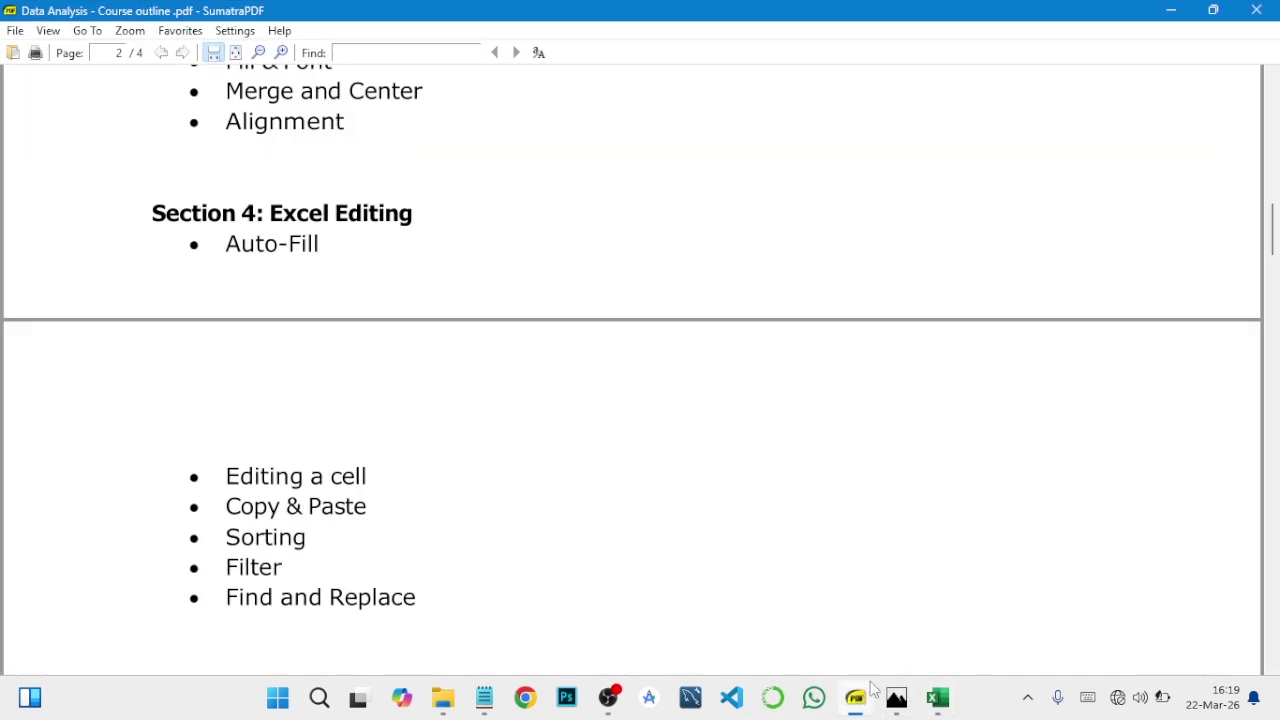
{"action": "left_click", "coordinate": [937, 697]}
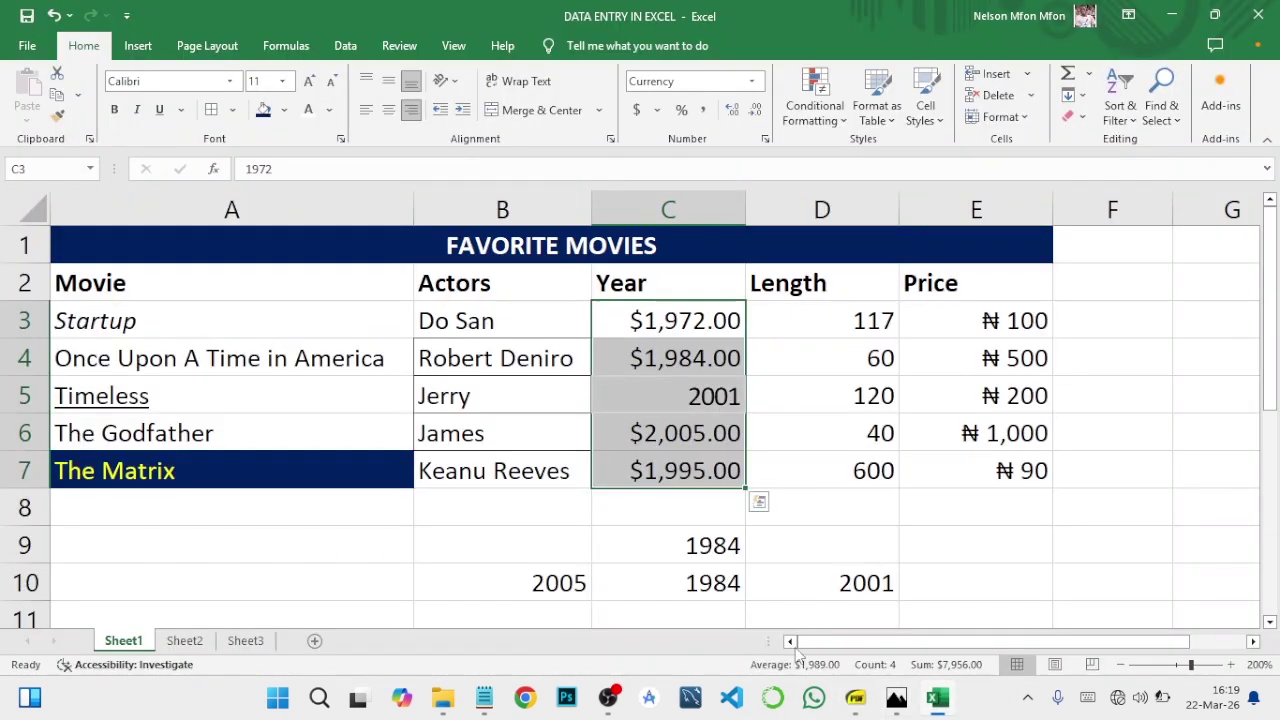
{"action": "left_click", "coordinate": [314, 640]}
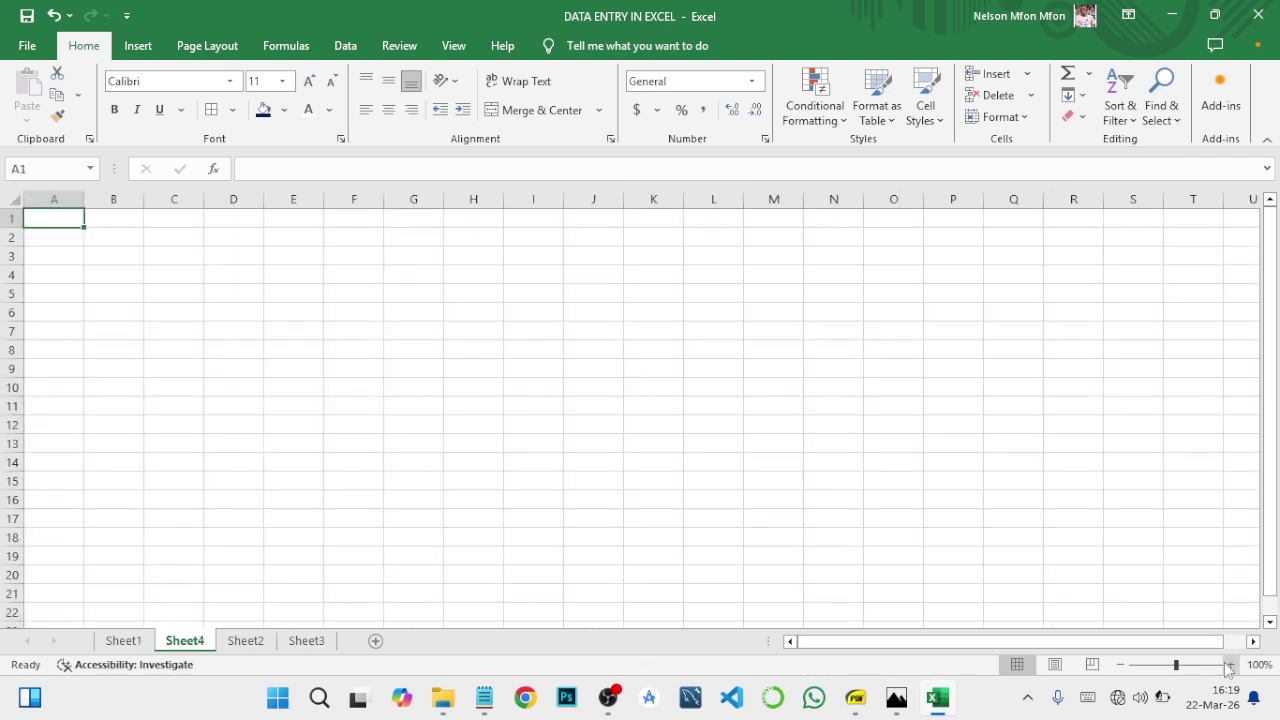
Enter the letters A to G in cells A1 to A7 of the new sheet, one letter per row
{"action": "left_click", "coordinate": [1231, 664]}
{"action": "left_click", "coordinate": [1231, 664]}
{"action": "left_click", "coordinate": [1231, 664]}
{"action": "left_click", "coordinate": [1231, 664]}
{"action": "left_click", "coordinate": [1231, 664]}
{"action": "left_click", "coordinate": [1231, 664]}
{"action": "left_click", "coordinate": [1231, 664]}
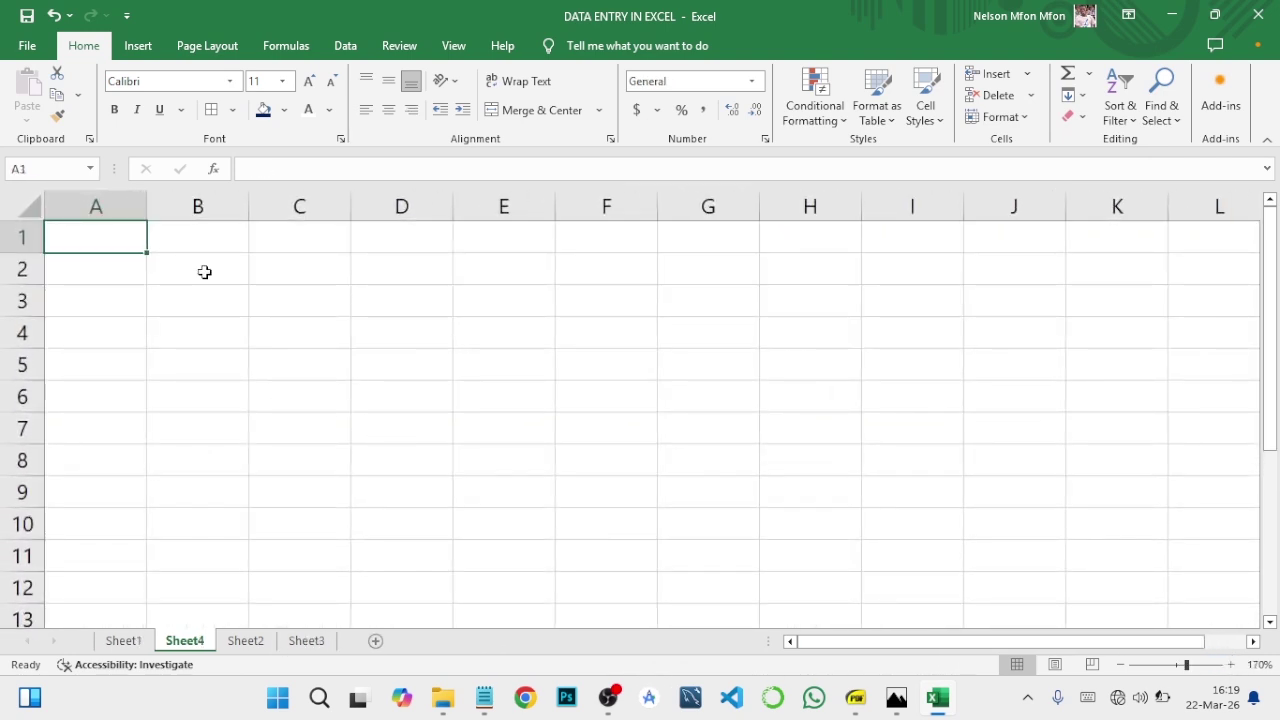
{"action": "type", "text": "a"}
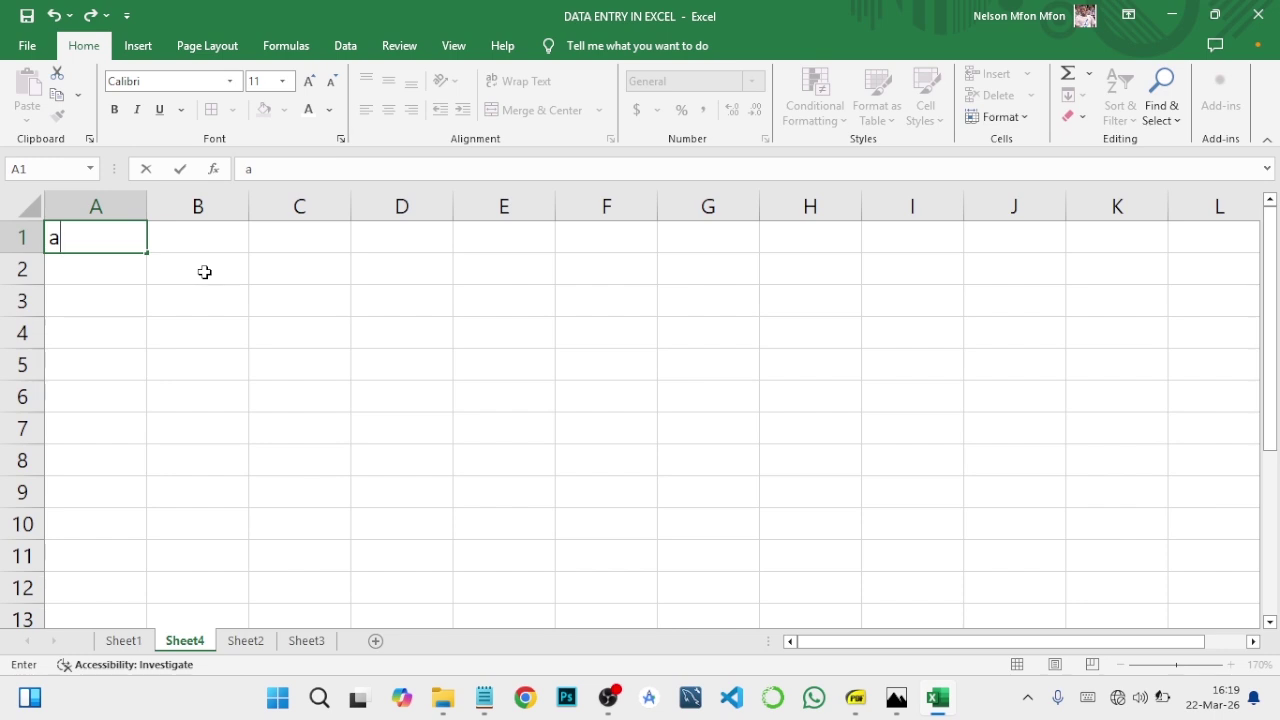
{"action": "type", "text": "A"}
{"action": "key", "text": "Return"}
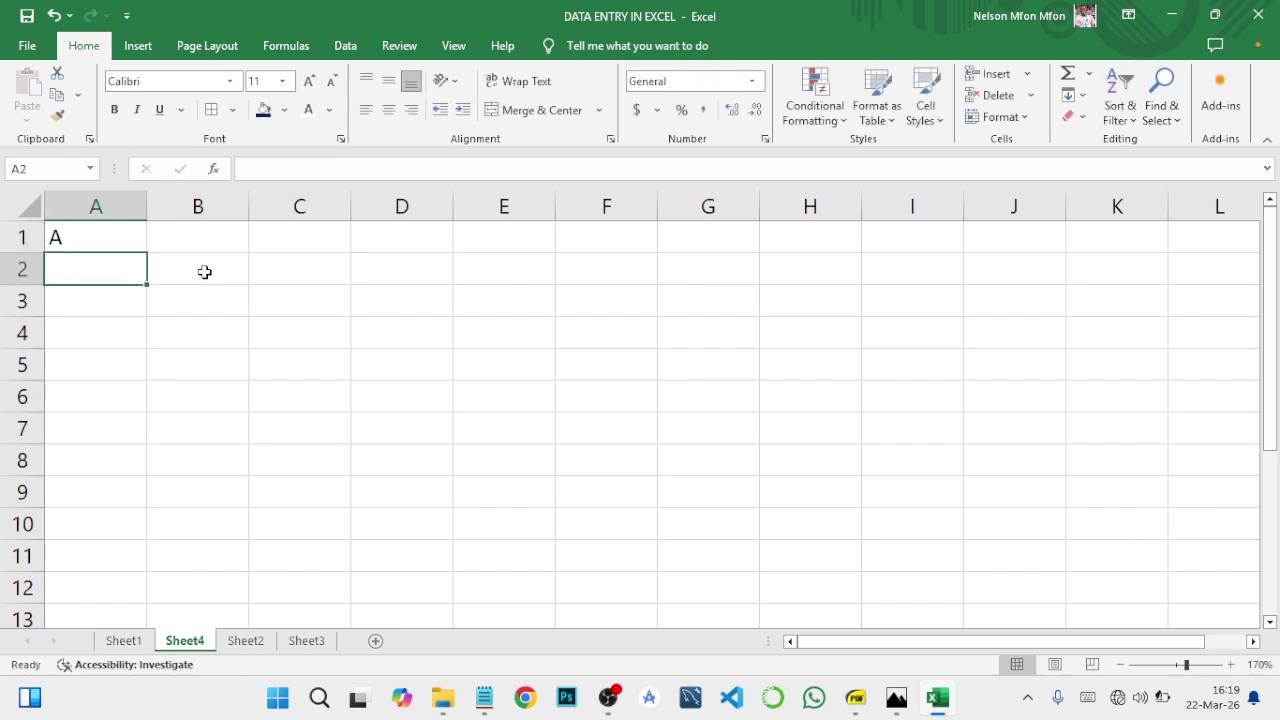
{"action": "type", "text": "B"}
{"action": "key", "text": "Return"}
{"action": "type", "text": "C"}
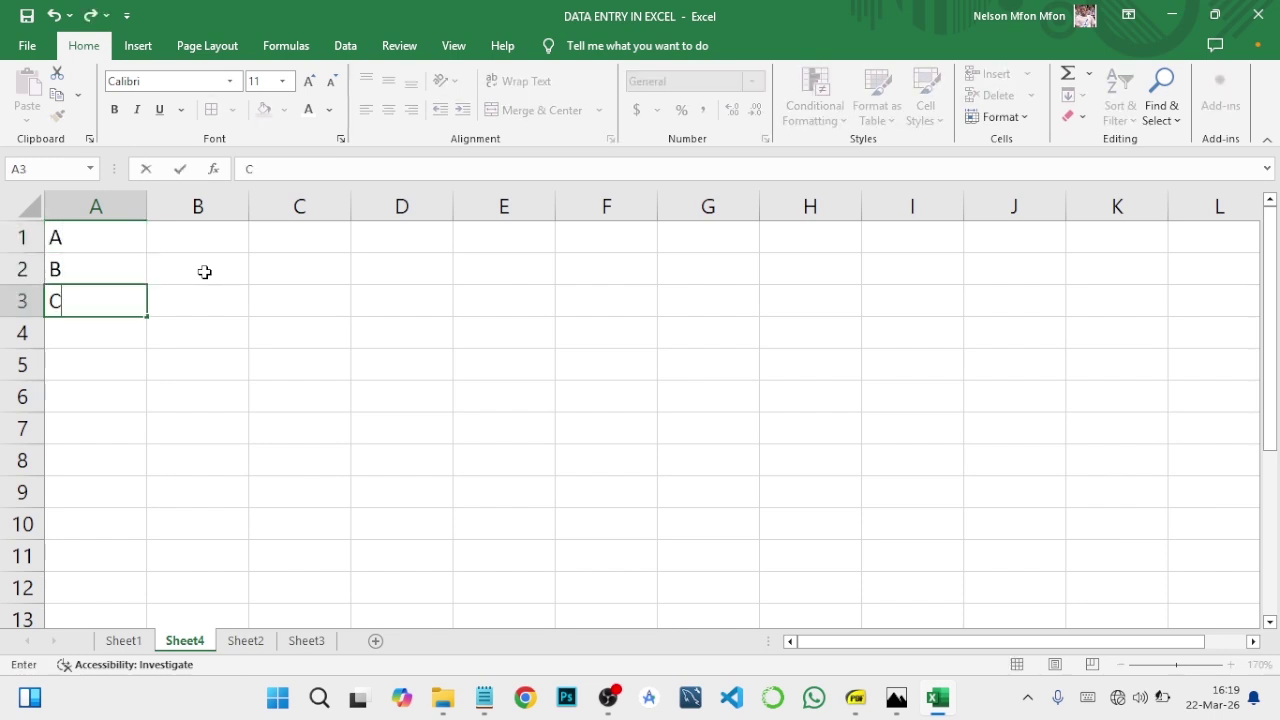
{"action": "key", "text": "Return"}
{"action": "type", "text": "D"}
{"action": "key", "text": "Return"}
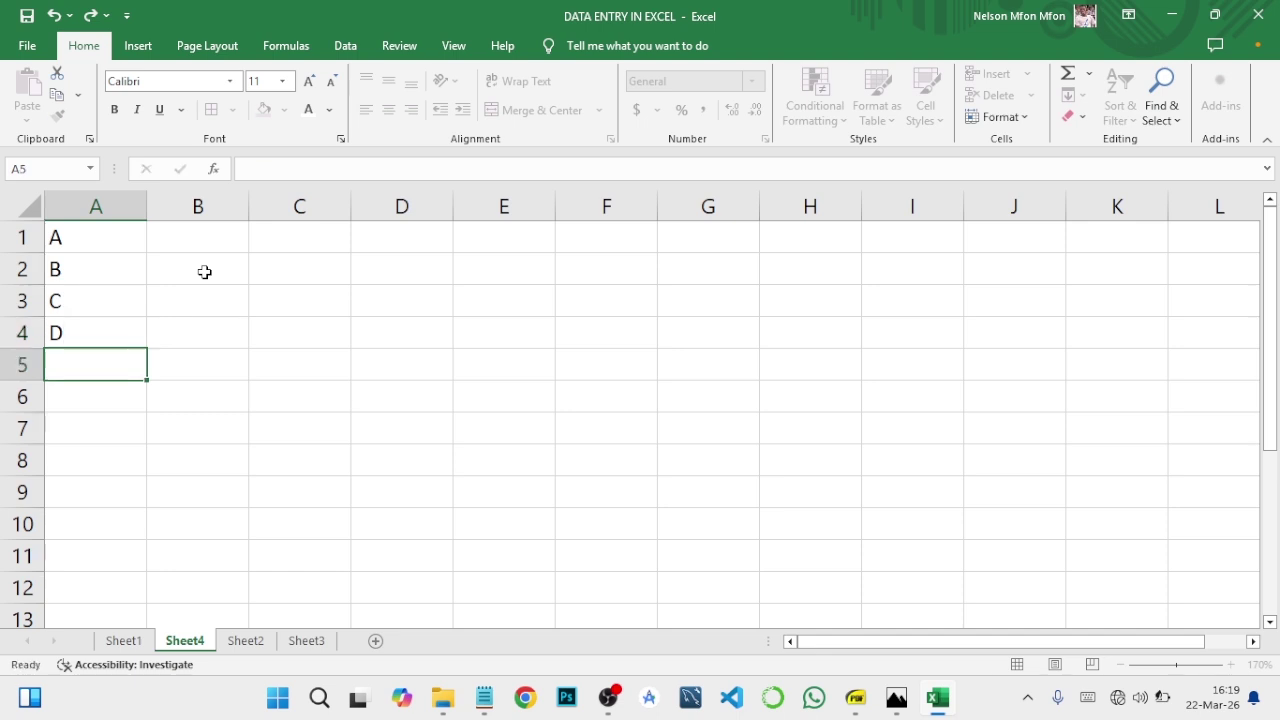
{"action": "type", "text": "E"}
{"action": "key", "text": "Return"}
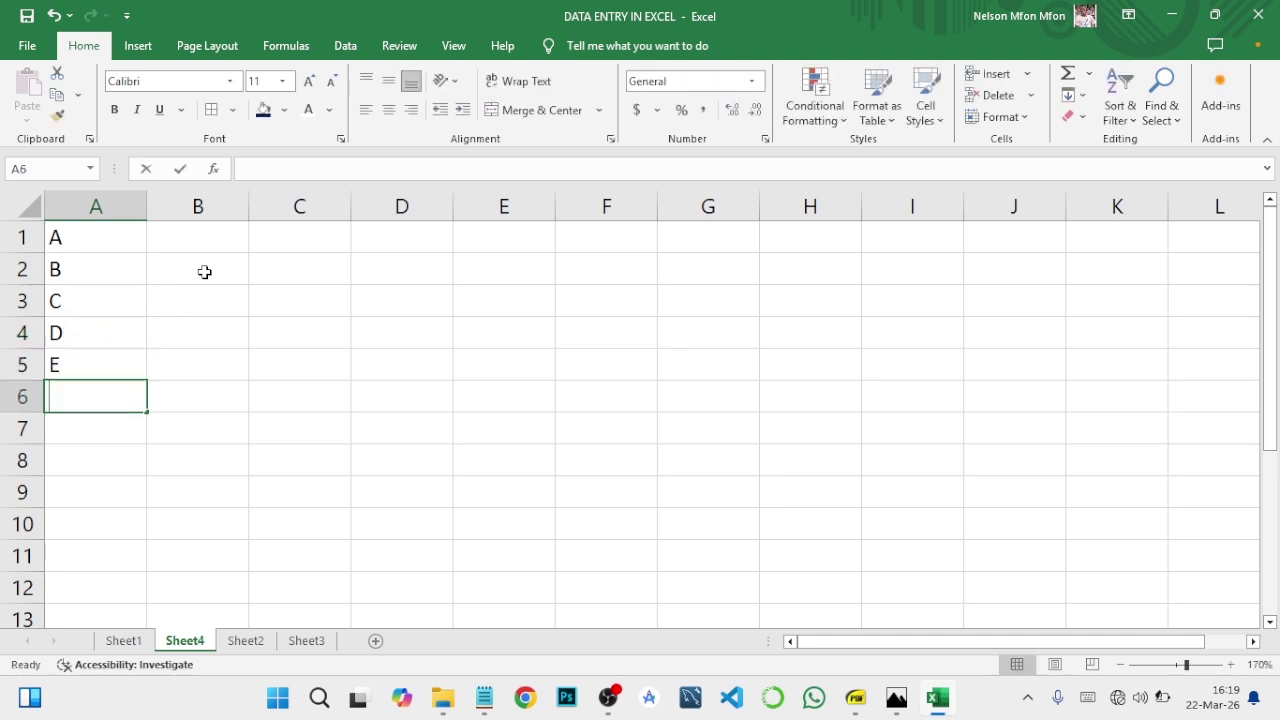
{"action": "type", "text": "F"}
{"action": "key", "text": "Return"}
{"action": "type", "text": "G"}
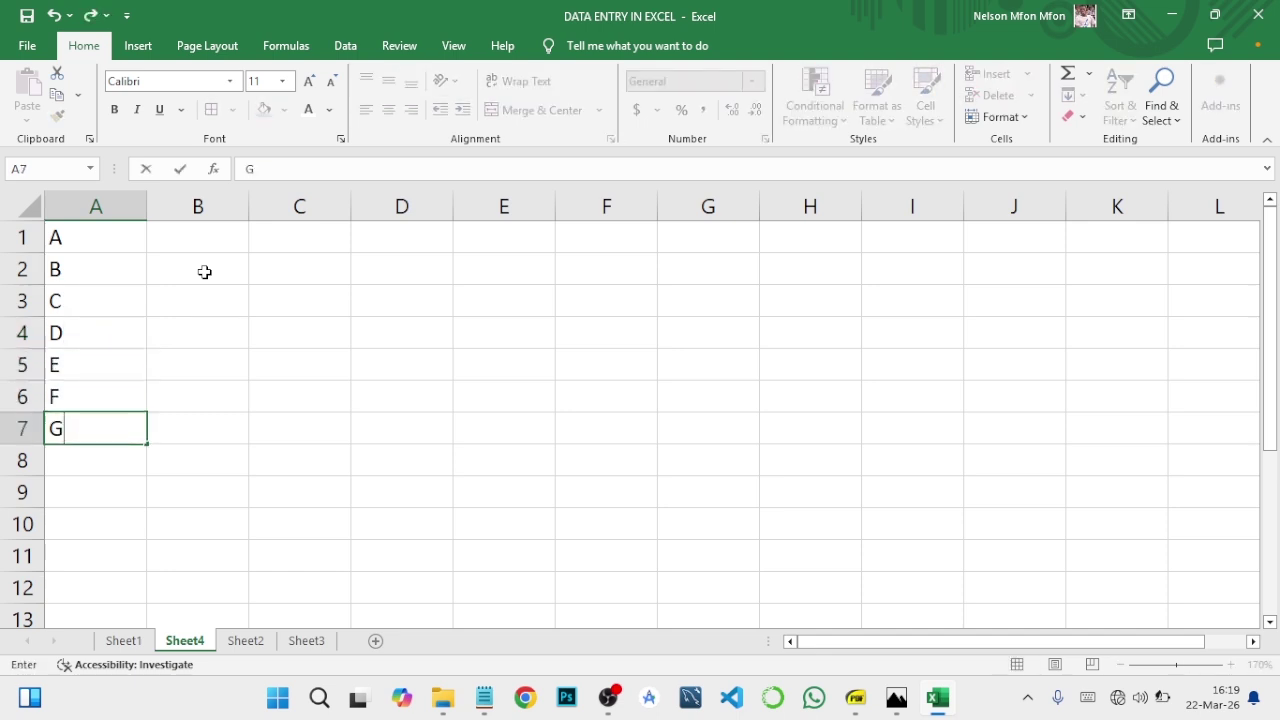
{"action": "key", "text": "Return"}
Enter 1 and 2 in cells B1 and B2 and auto-fill the number series down to B7
{"action": "left_click", "coordinate": [239, 240]}
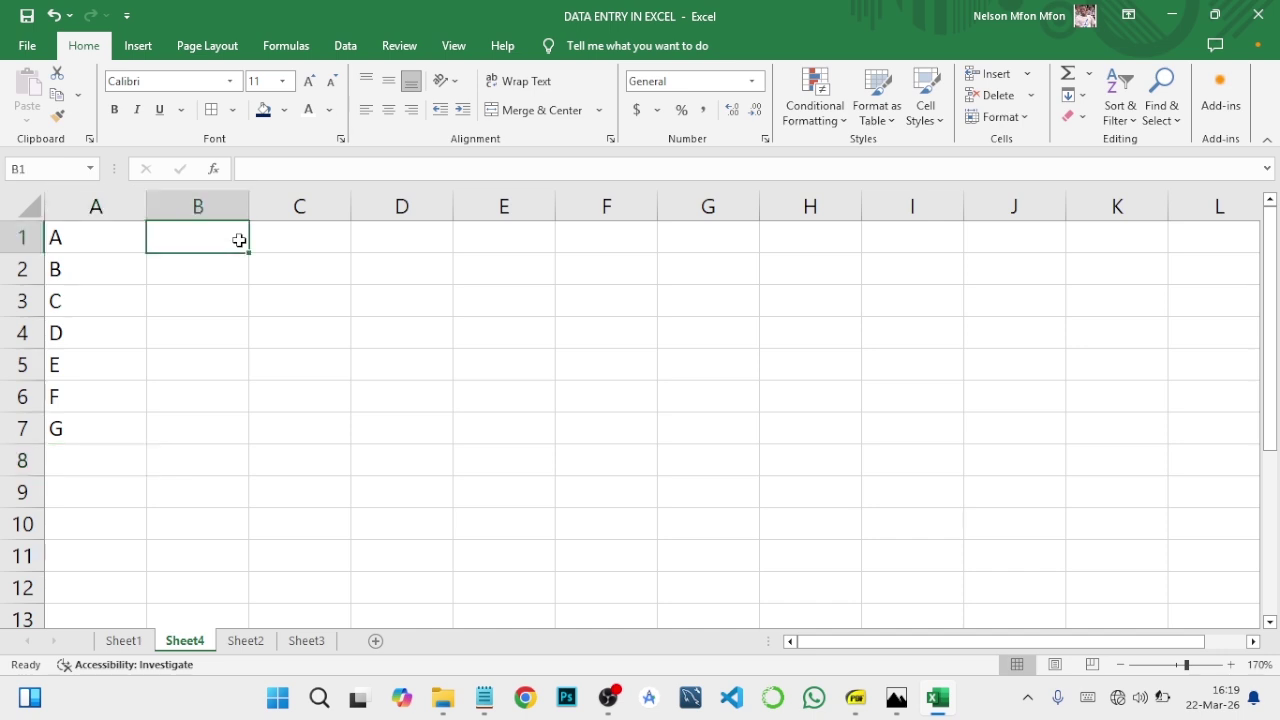
{"action": "type", "text": "1"}
{"action": "key", "text": "Return"}
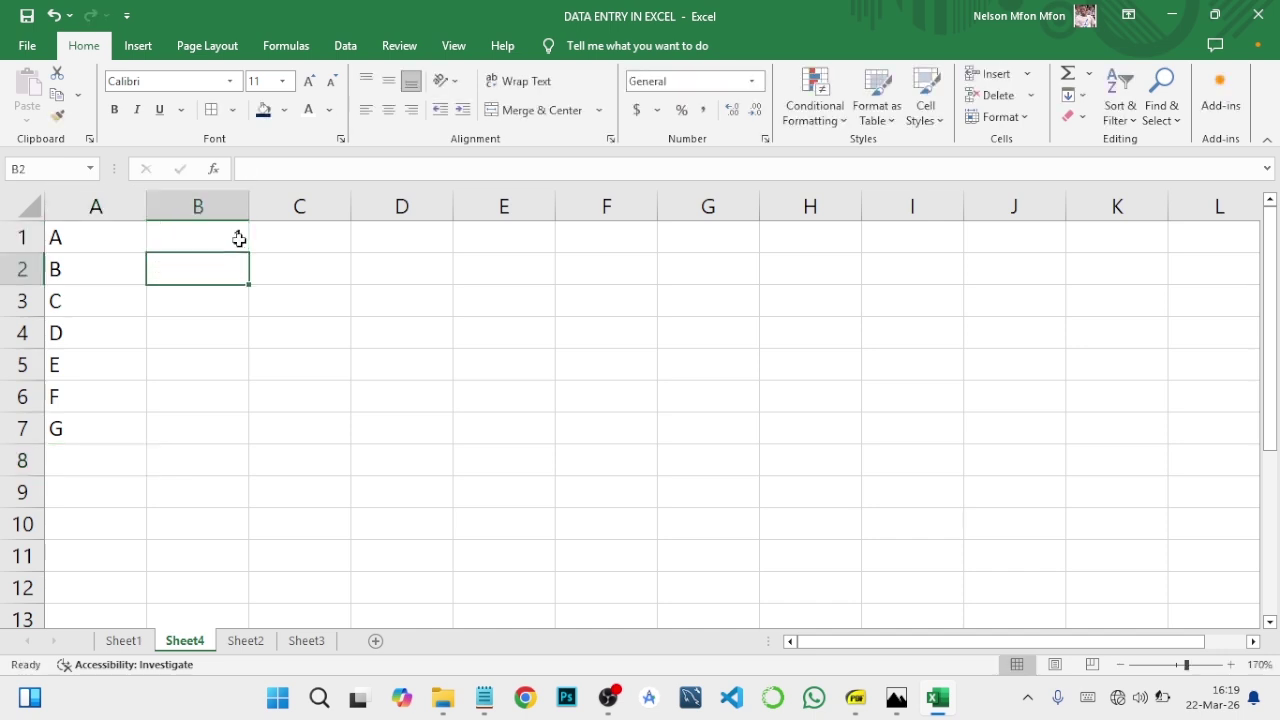
{"action": "type", "text": "2"}
{"action": "key", "text": "Return"}
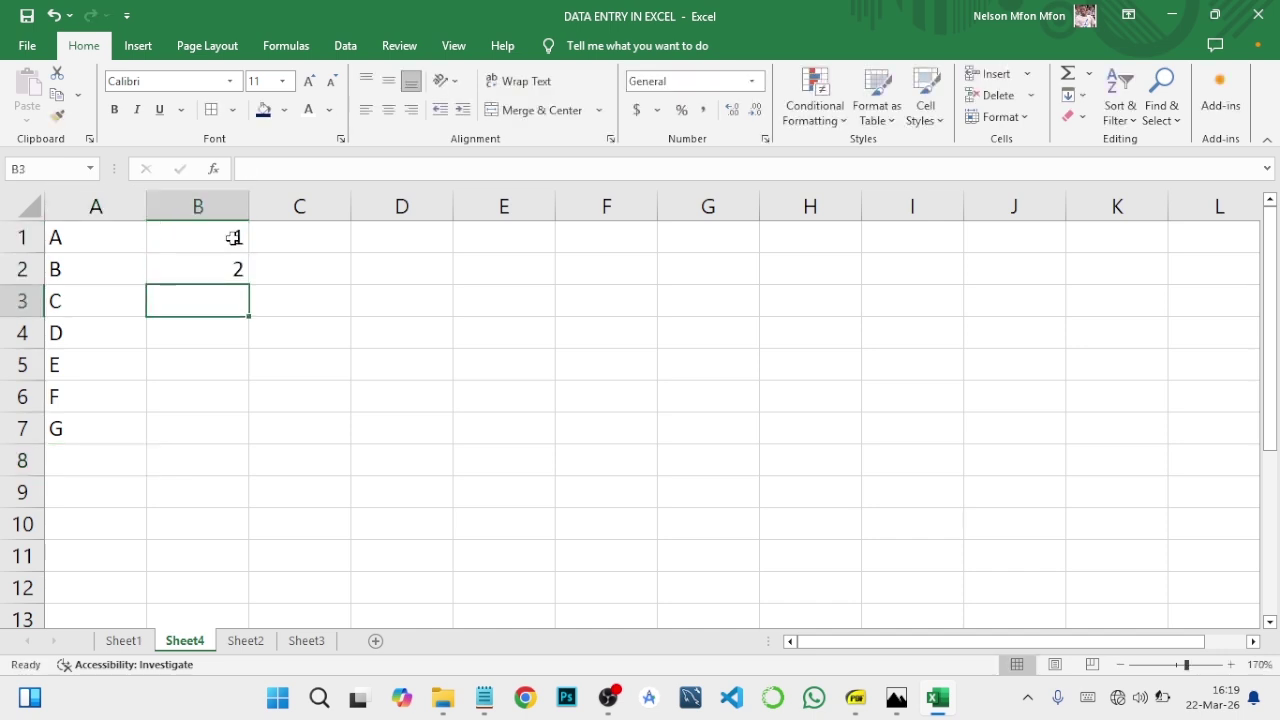
{"action": "left_click_drag", "start_coordinate": [238, 240], "coordinate": [249, 444]}
{"action": "left_click", "coordinate": [170, 374]}
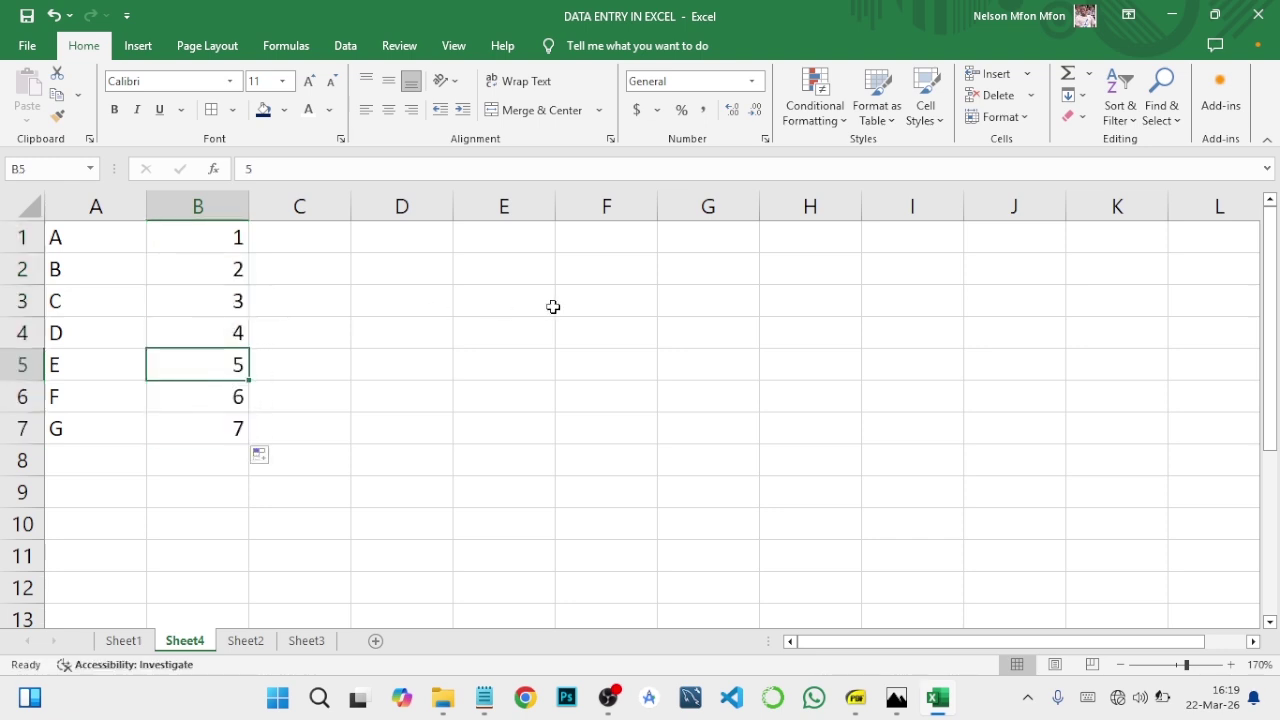
Sort column A from Z to A, expanding the selection to include the numbers in column B
{"action": "left_click", "coordinate": [104, 207]}
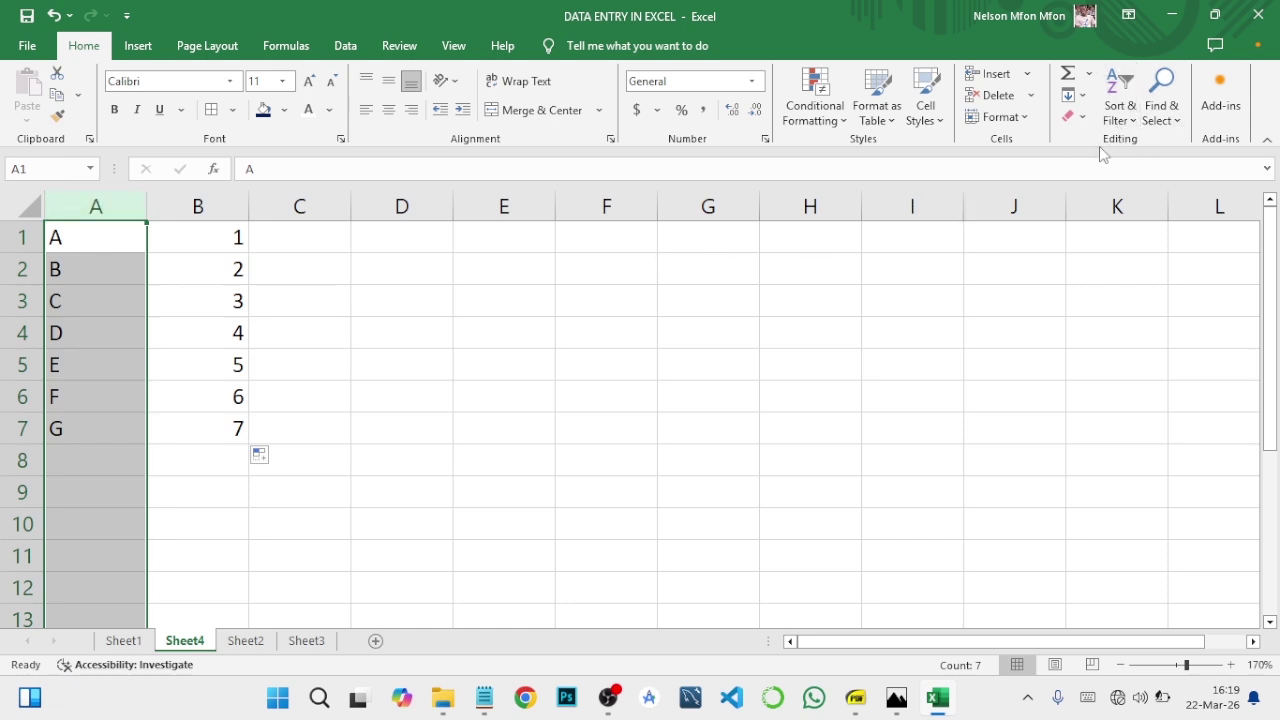
{"action": "left_click", "coordinate": [1130, 120]}
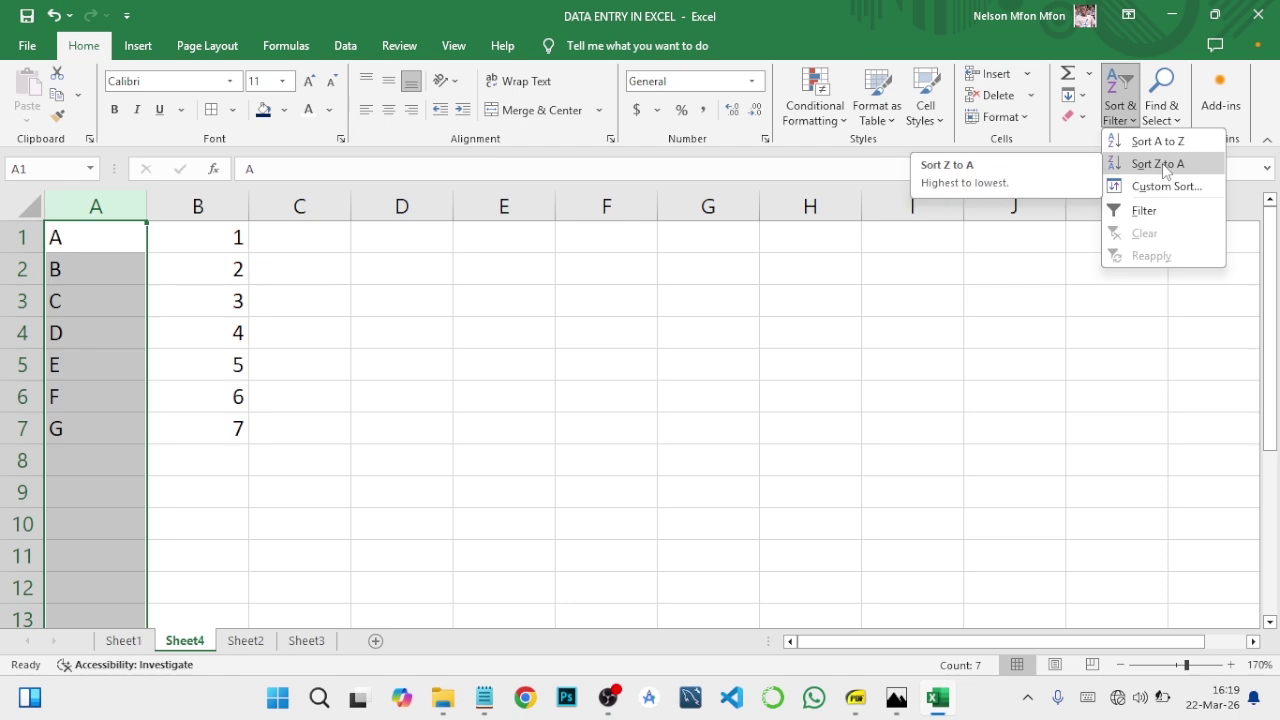
{"action": "left_click", "coordinate": [1165, 172]}
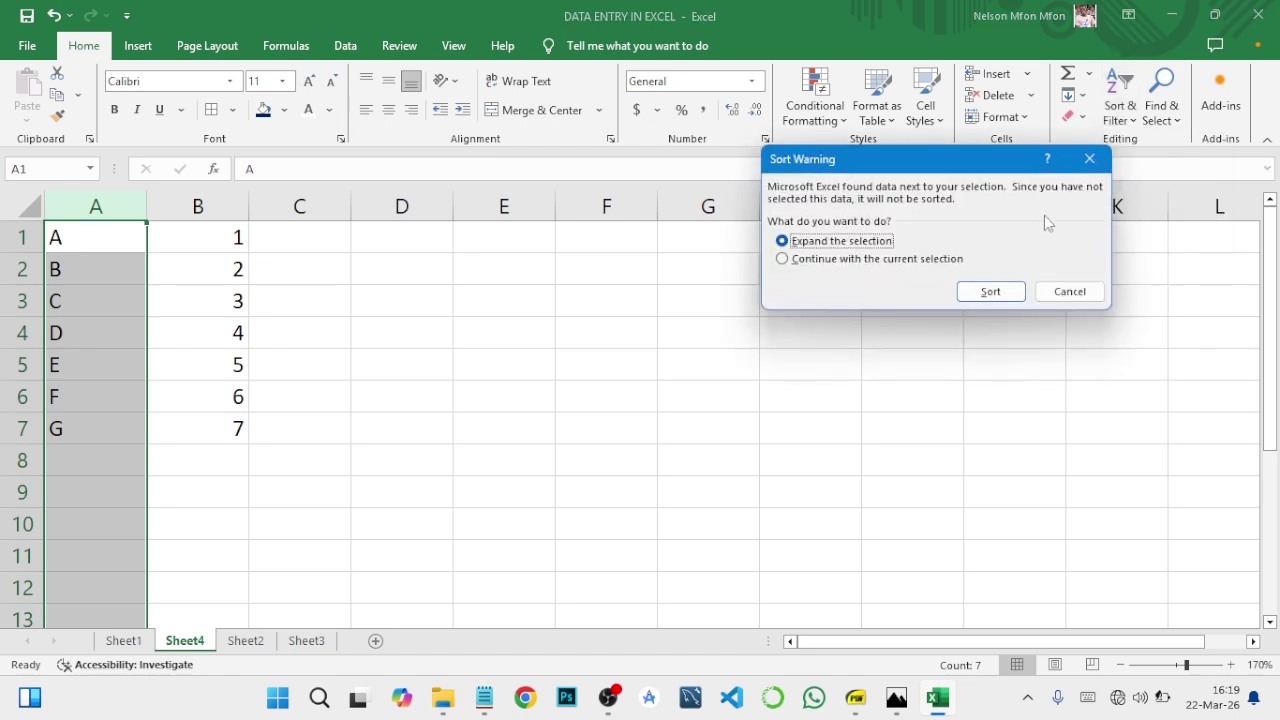
{"action": "left_click", "coordinate": [985, 291]}
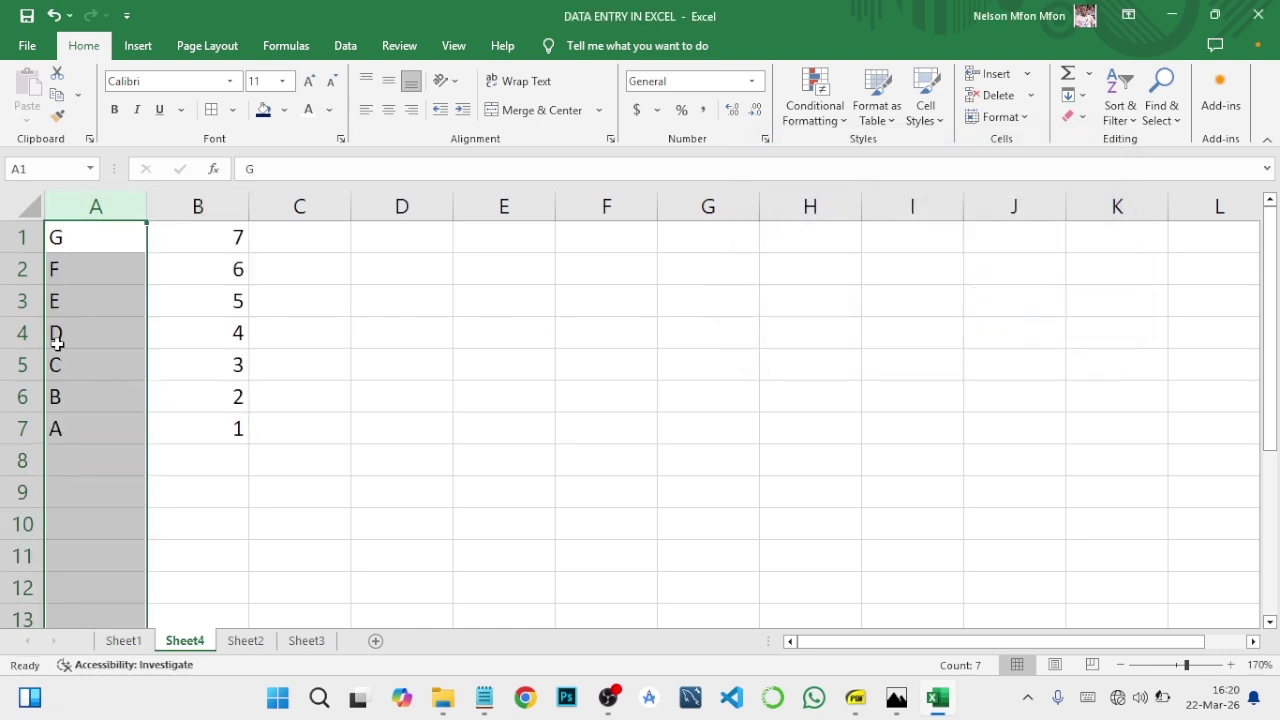
Sort column A from A to Z with the selection expanded to column B
{"action": "left_click", "coordinate": [1120, 110]}
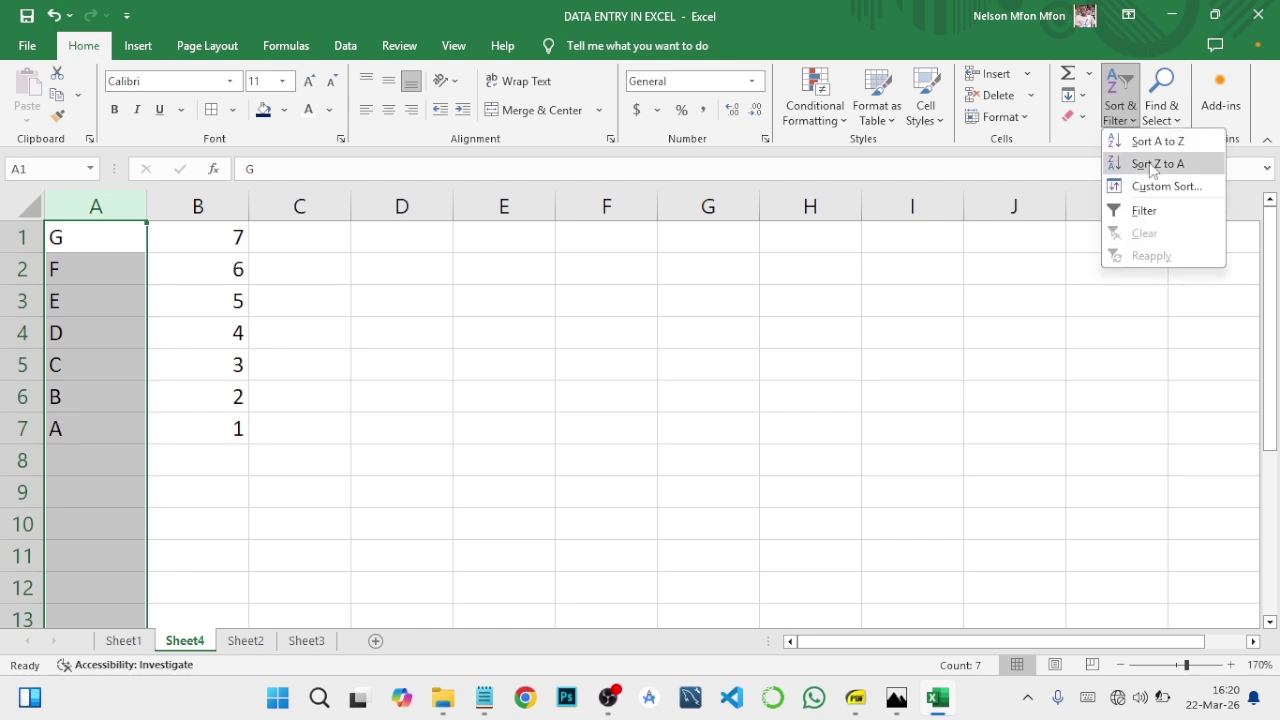
{"action": "left_click", "coordinate": [1154, 142]}
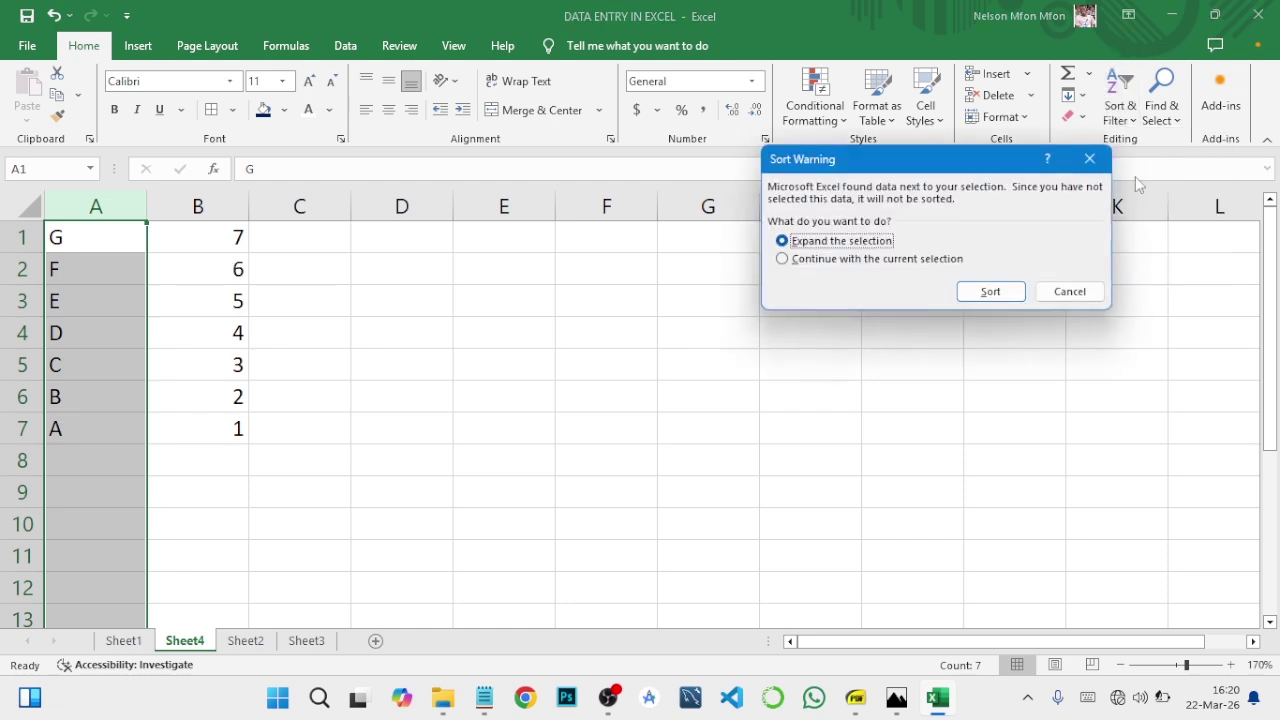
{"action": "left_click", "coordinate": [987, 289]}
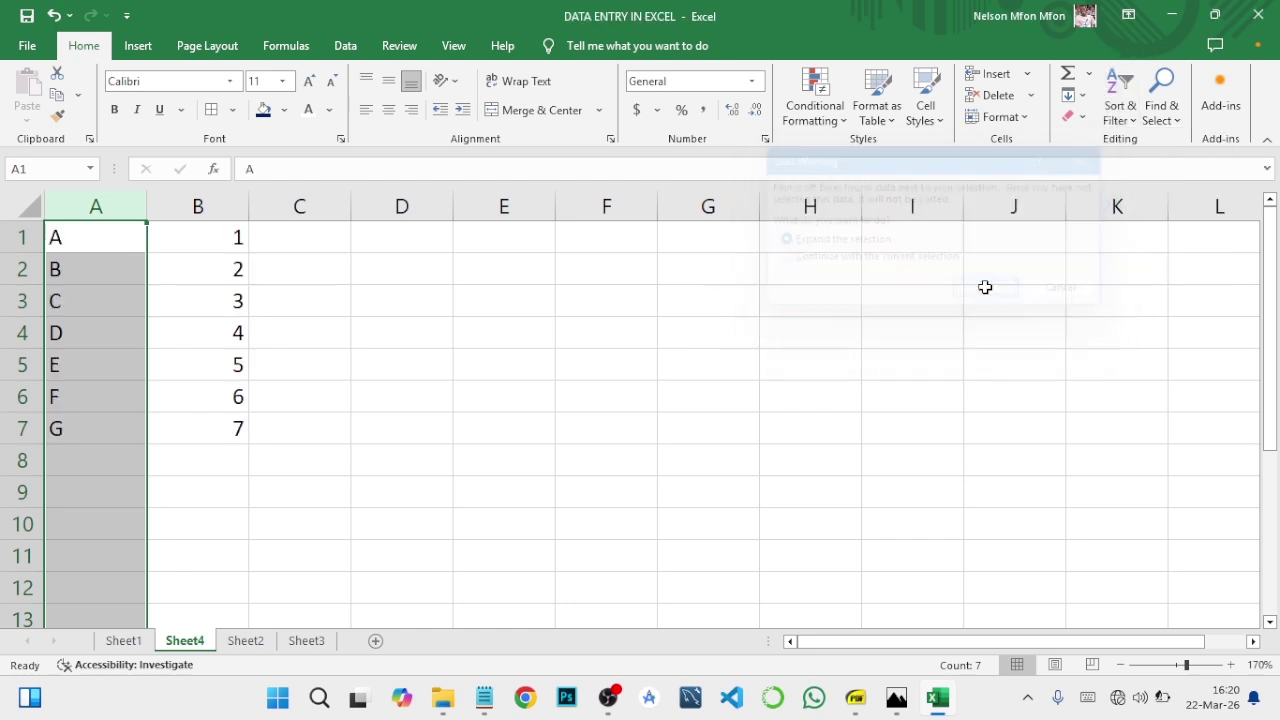
{"action": "left_click", "coordinate": [222, 237]}
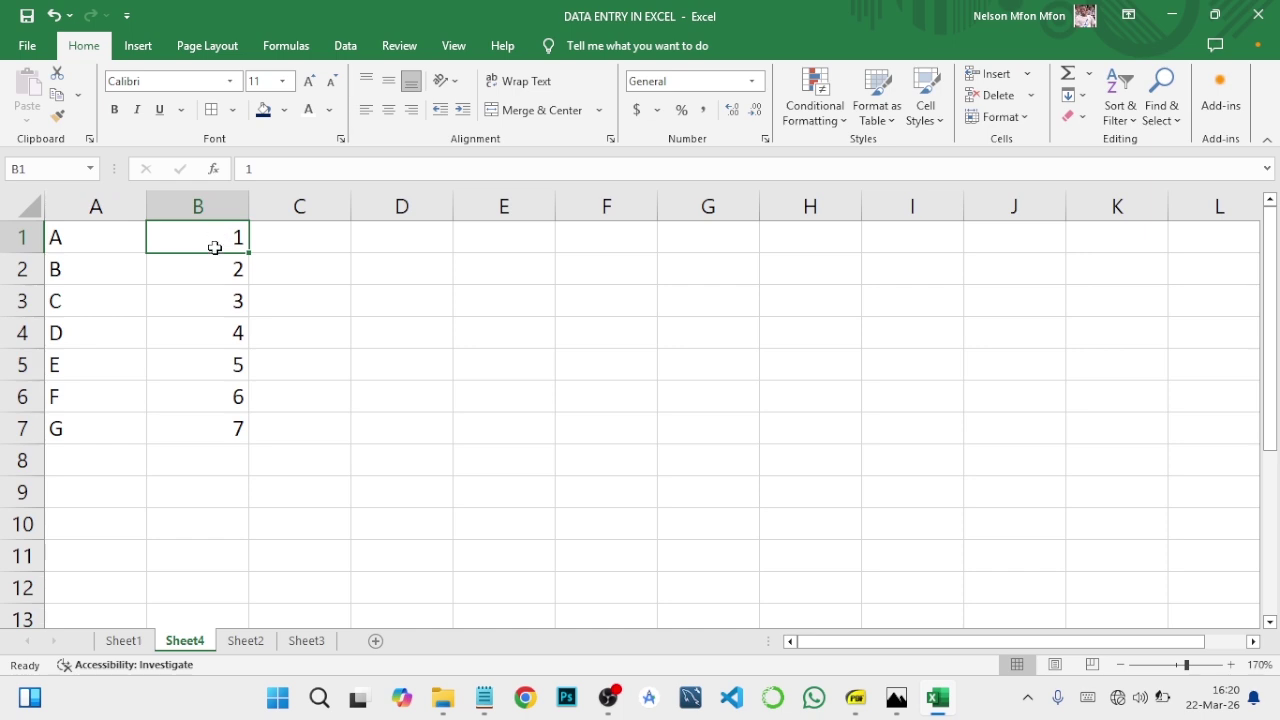
Sort column B from smallest to largest, expanding the selection to include the letters in column A
{"action": "left_click_drag", "start_coordinate": [214, 247], "coordinate": [251, 397]}
{"action": "left_click", "coordinate": [197, 206]}
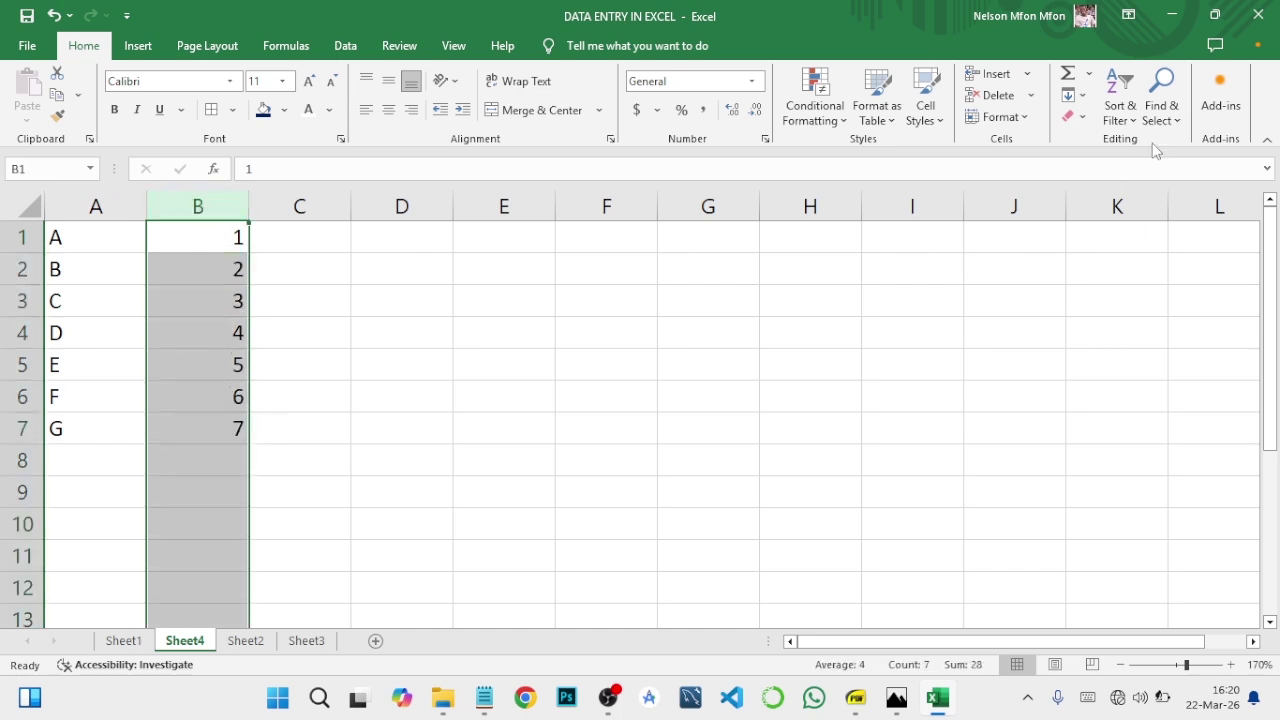
{"action": "left_click", "coordinate": [1120, 105]}
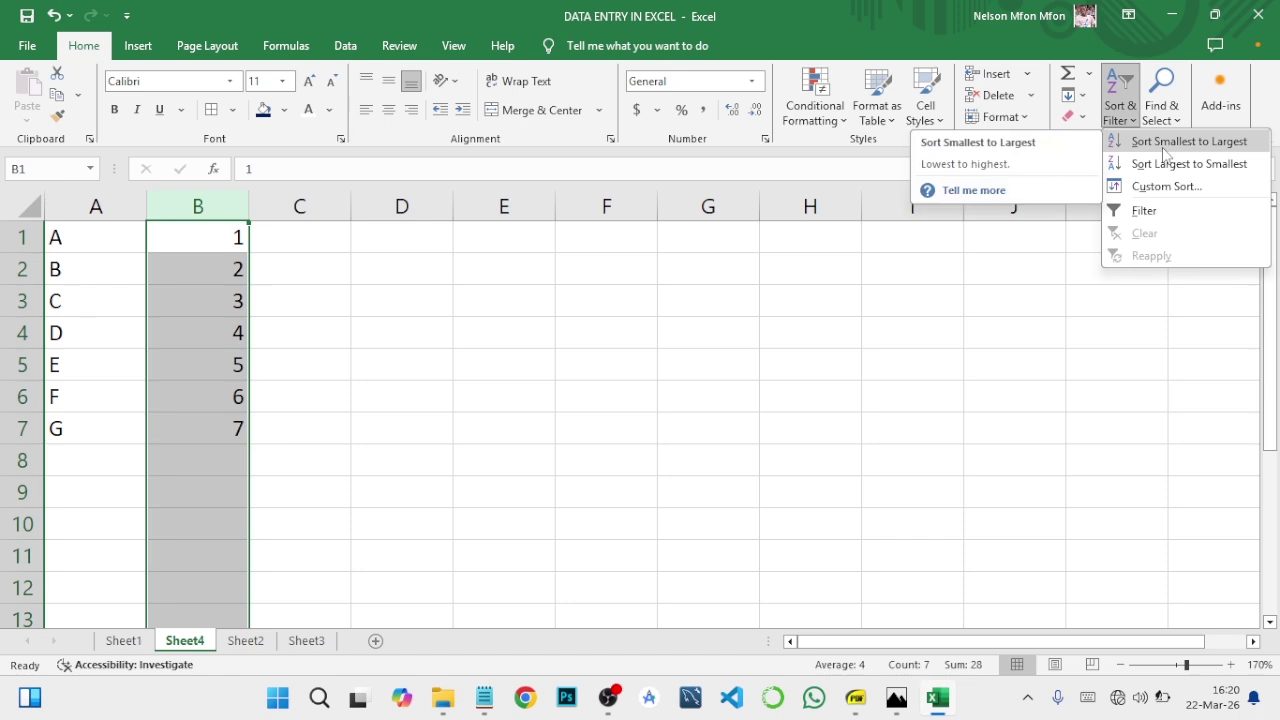
{"action": "left_click", "coordinate": [1166, 146]}
{"action": "left_click", "coordinate": [996, 287]}
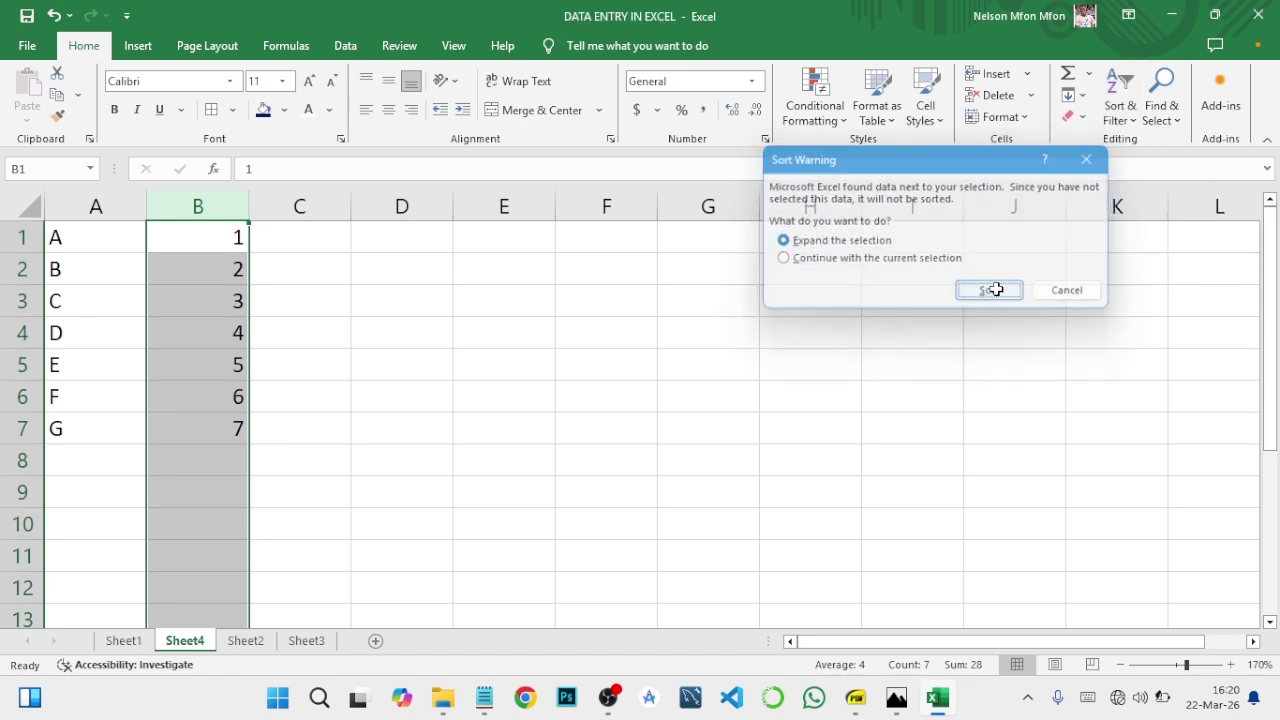
Sort column B from largest to smallest with the selection expanded to column A
{"action": "left_click", "coordinate": [1162, 118]}
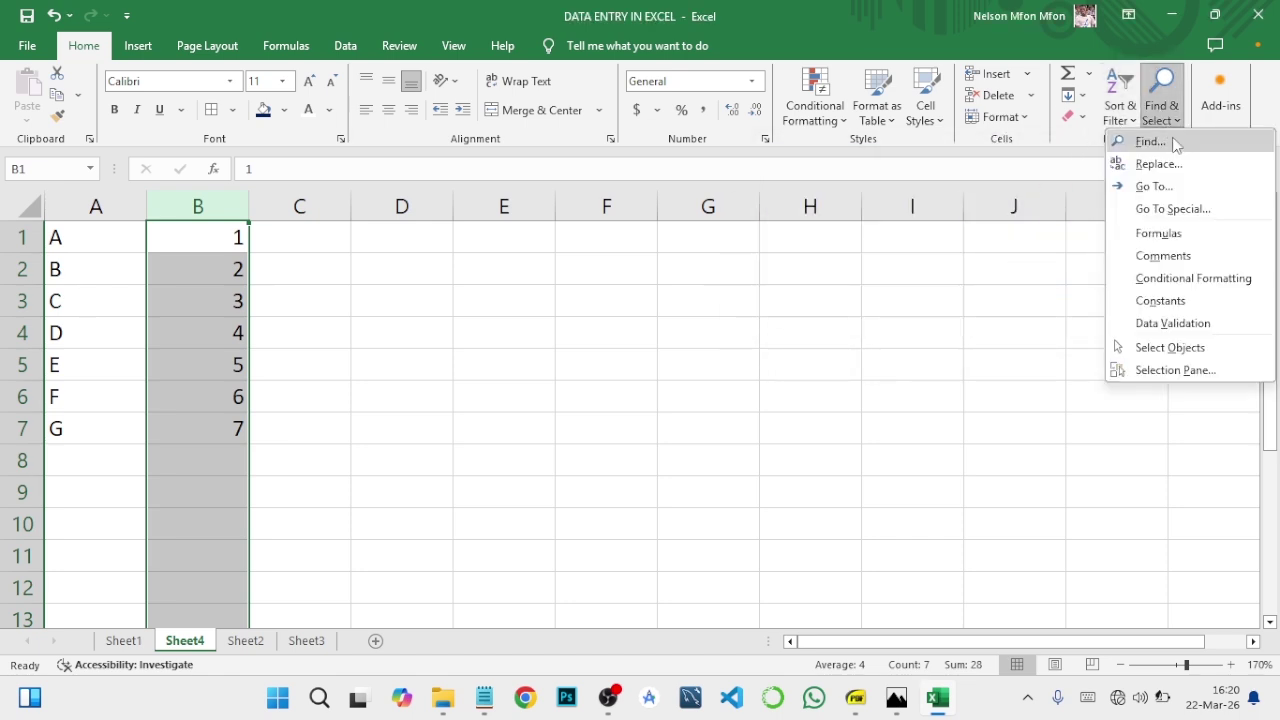
{"action": "left_click", "coordinate": [1125, 118]}
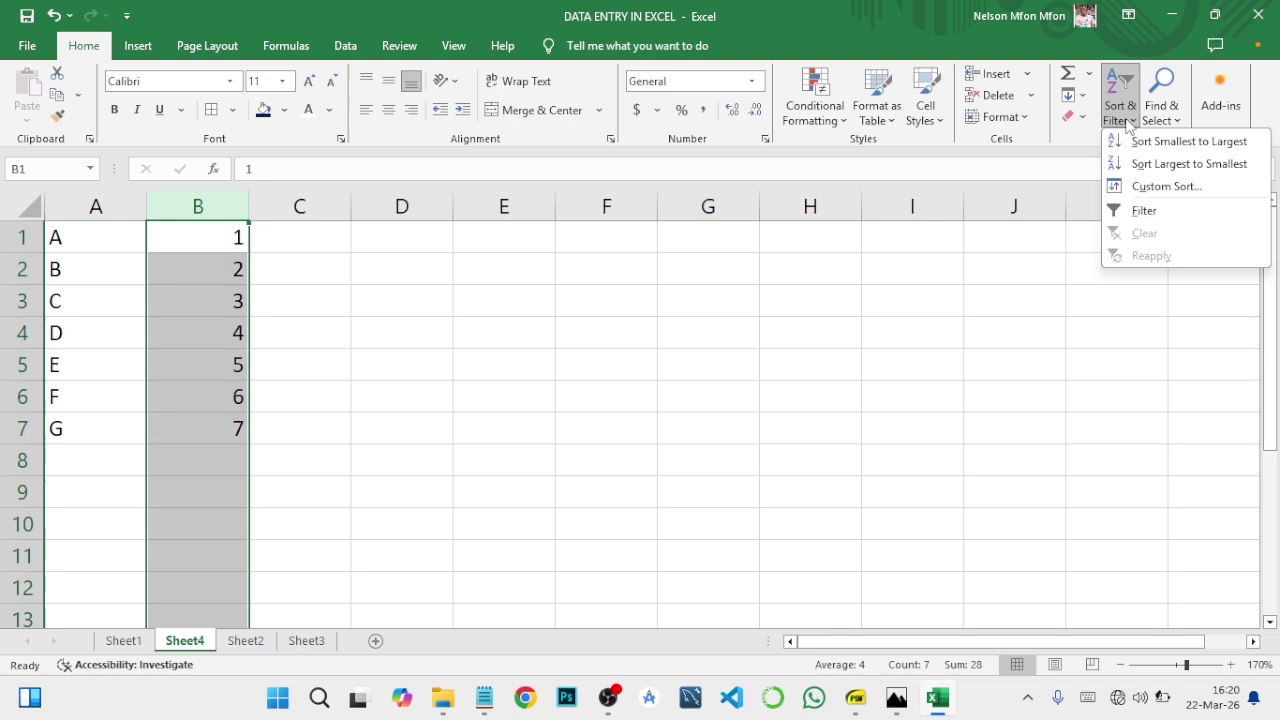
{"action": "left_click", "coordinate": [1138, 163]}
{"action": "left_click", "coordinate": [996, 292]}
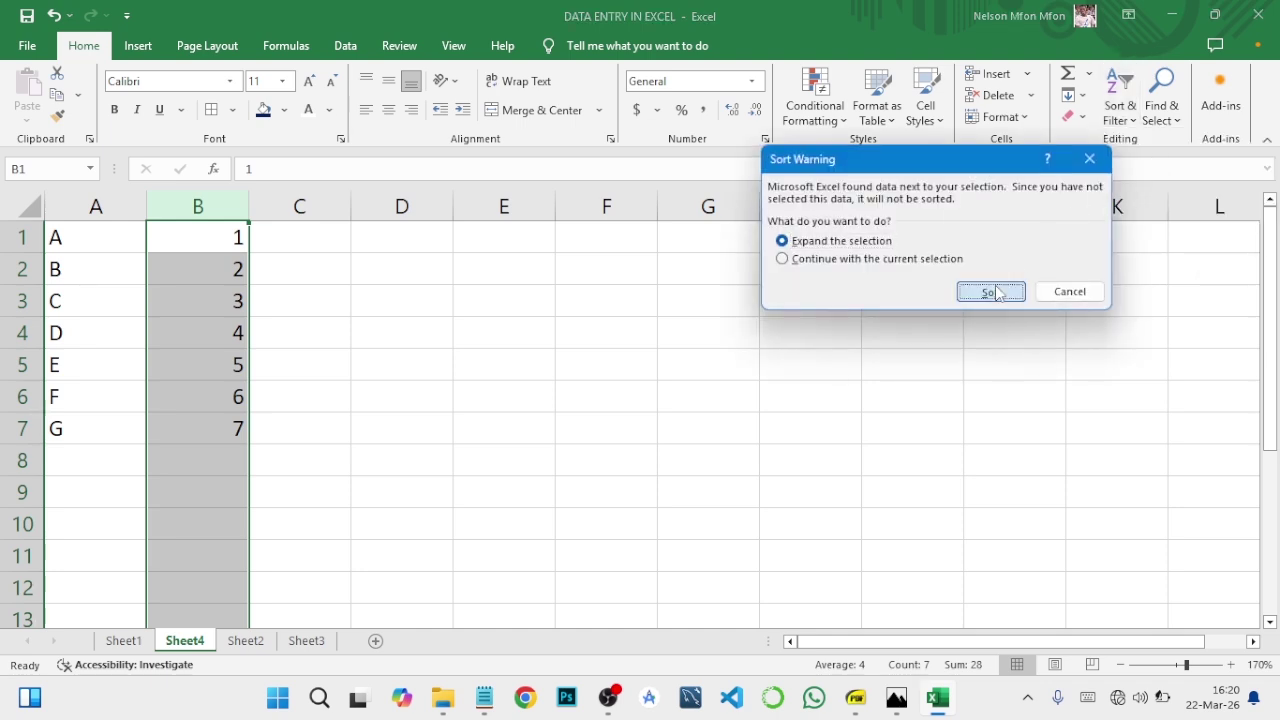
{"action": "left_click", "coordinate": [340, 323]}
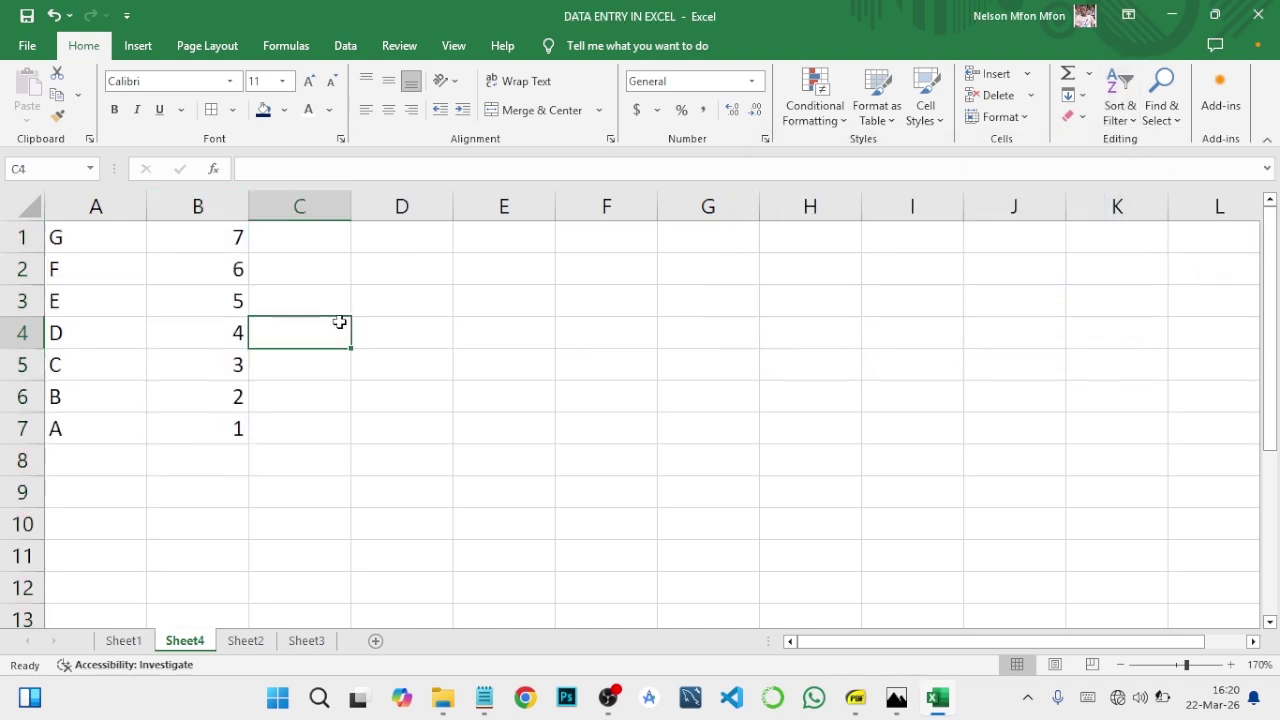
On Sheet1, sort the Movie column of the FAVORITE MOVIES table from Z to A with the selection expanded
{"action": "left_click", "coordinate": [138, 642]}
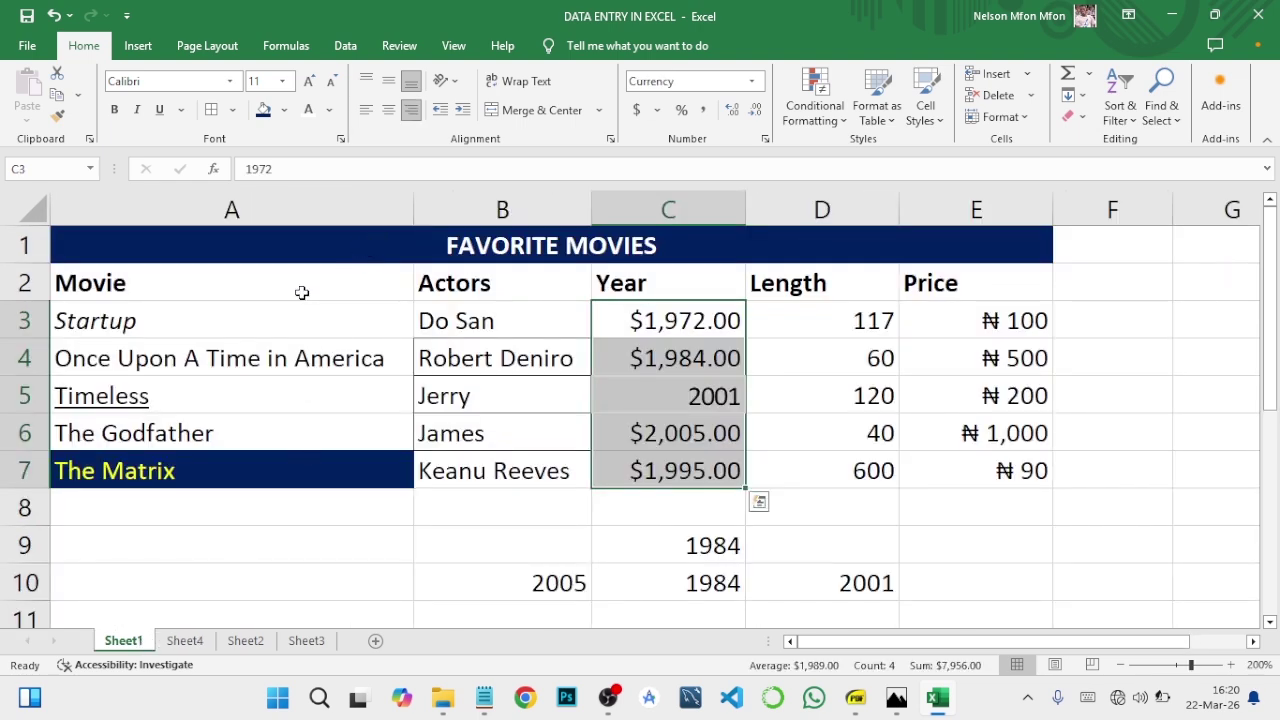
{"action": "left_click", "coordinate": [321, 210]}
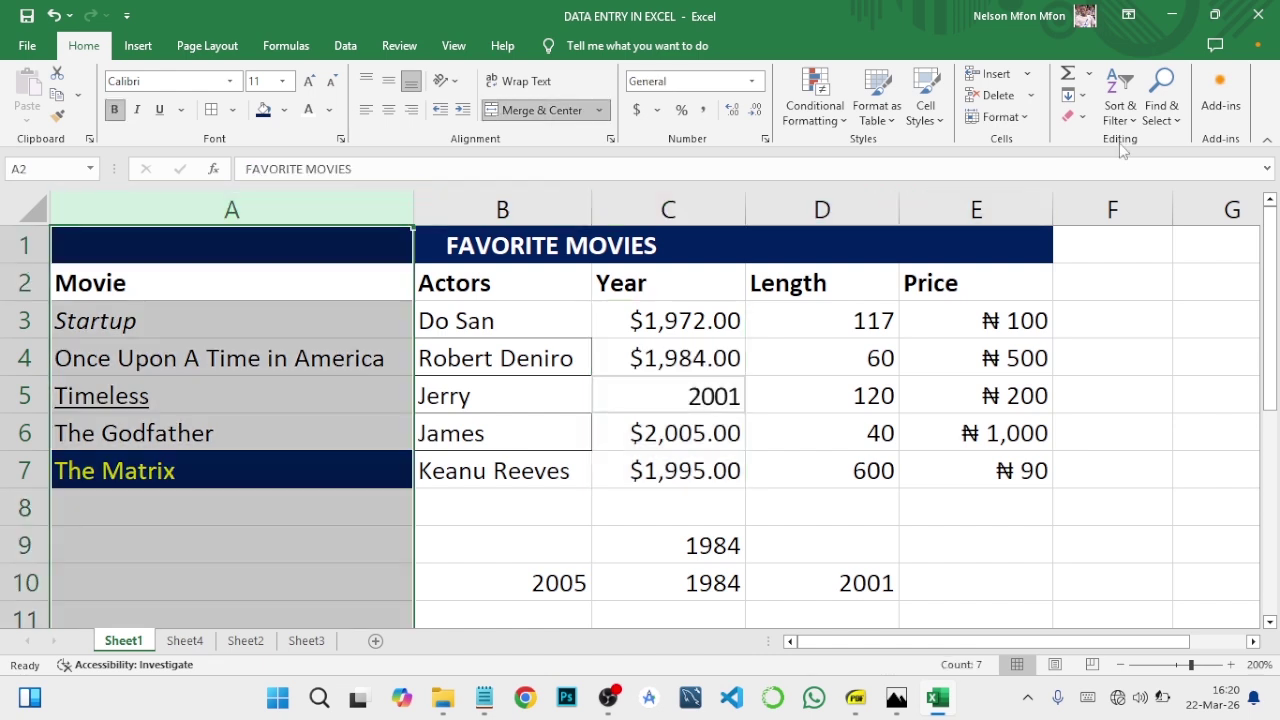
{"action": "left_click", "coordinate": [1178, 122]}
{"action": "left_click", "coordinate": [1120, 112]}
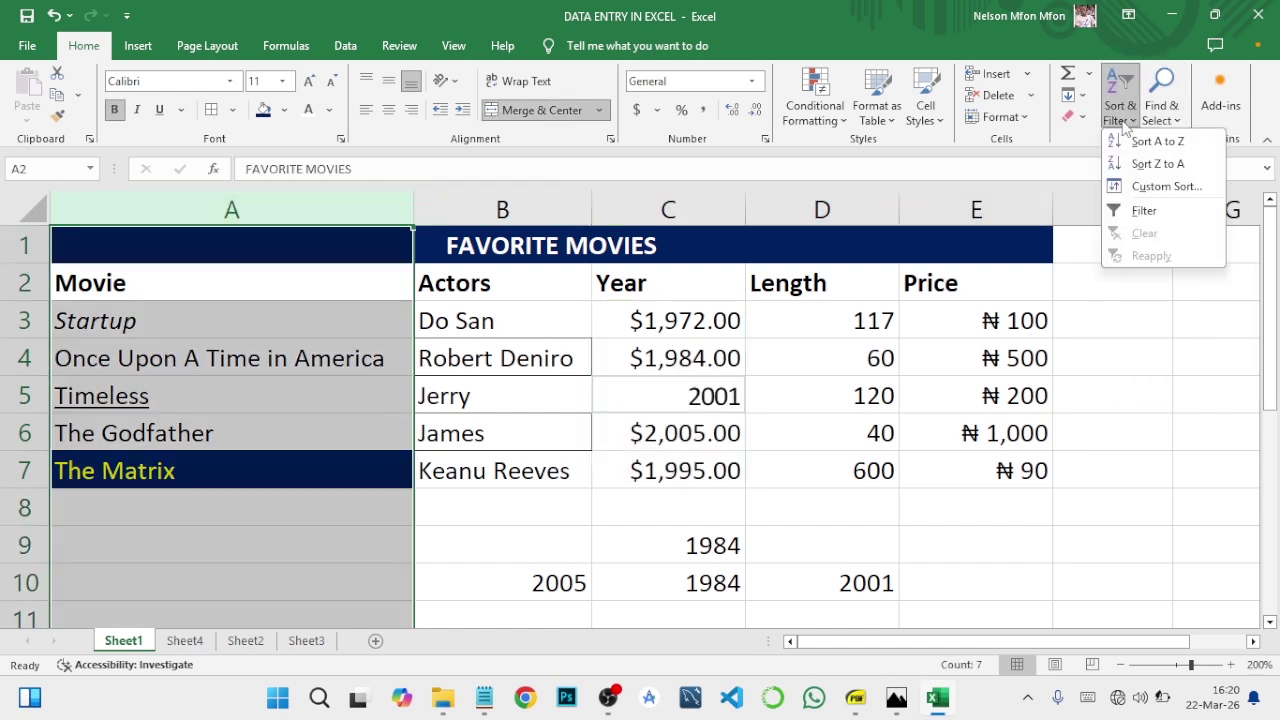
{"action": "left_click", "coordinate": [1144, 166]}
{"action": "left_click", "coordinate": [972, 290]}
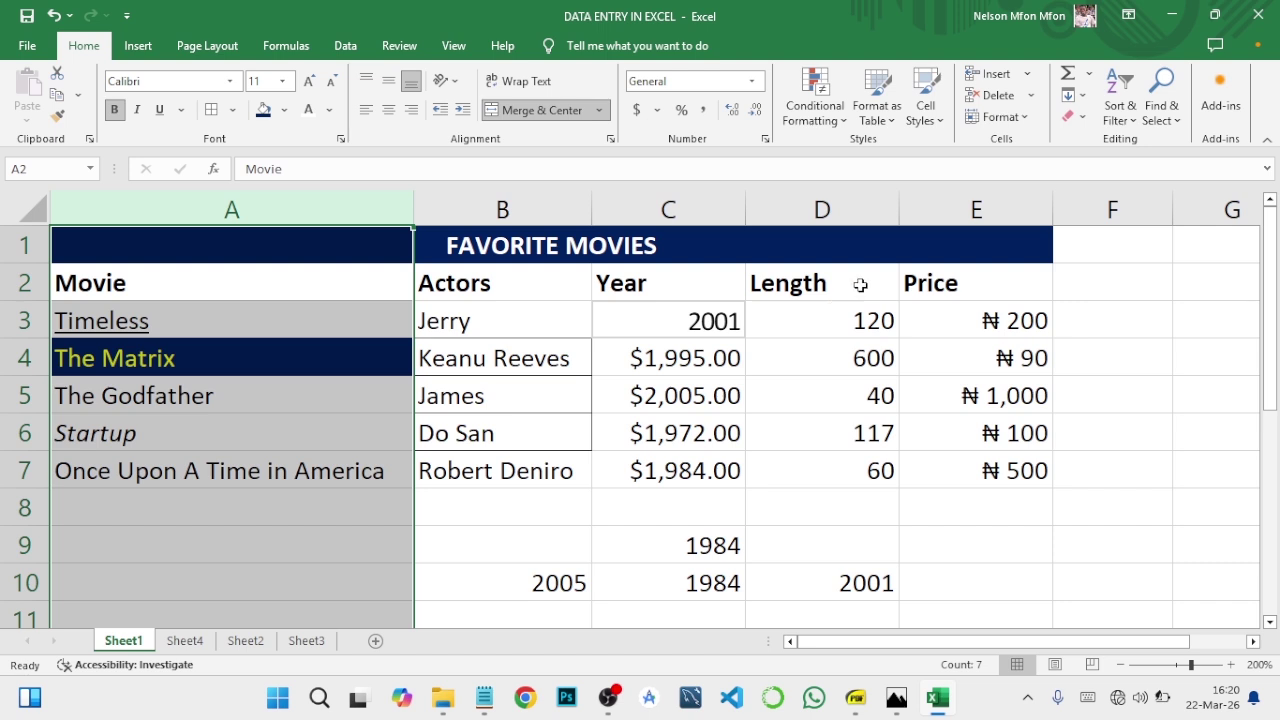
Sort the Length column of the movies table from largest to smallest with the selection expanded
{"action": "left_click", "coordinate": [862, 210]}
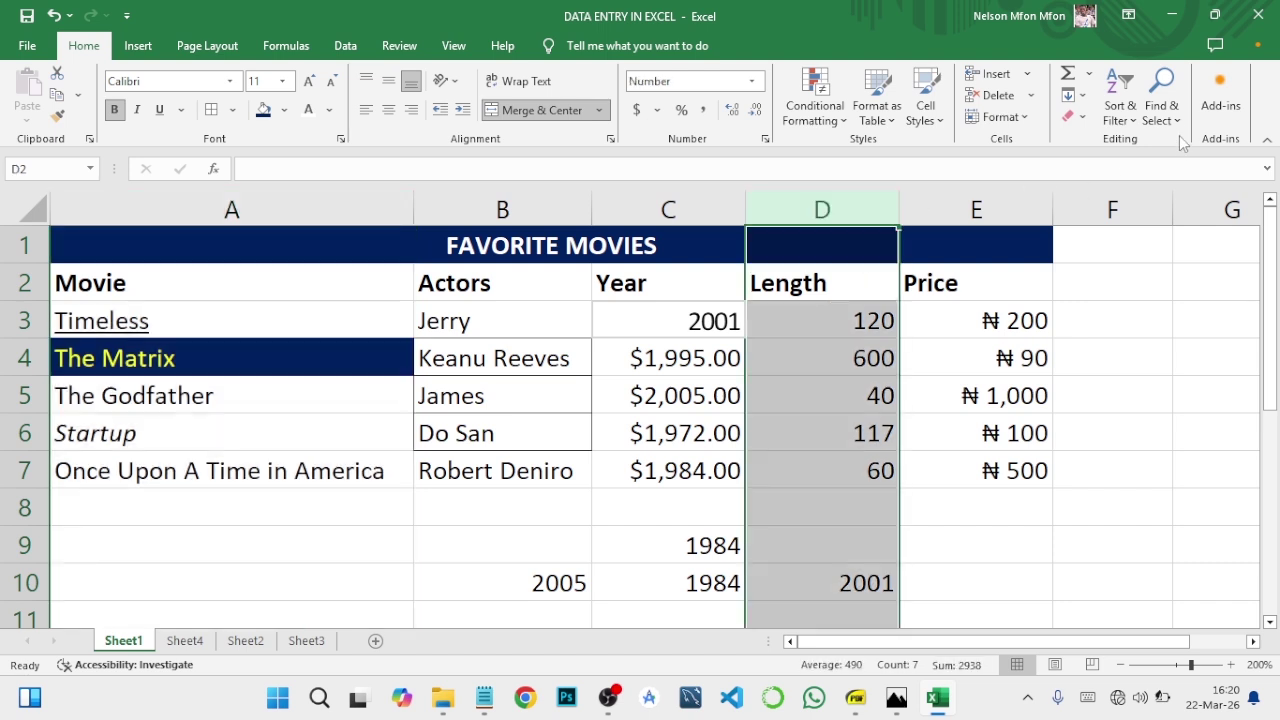
{"action": "left_click", "coordinate": [1158, 112]}
{"action": "left_click", "coordinate": [1121, 118]}
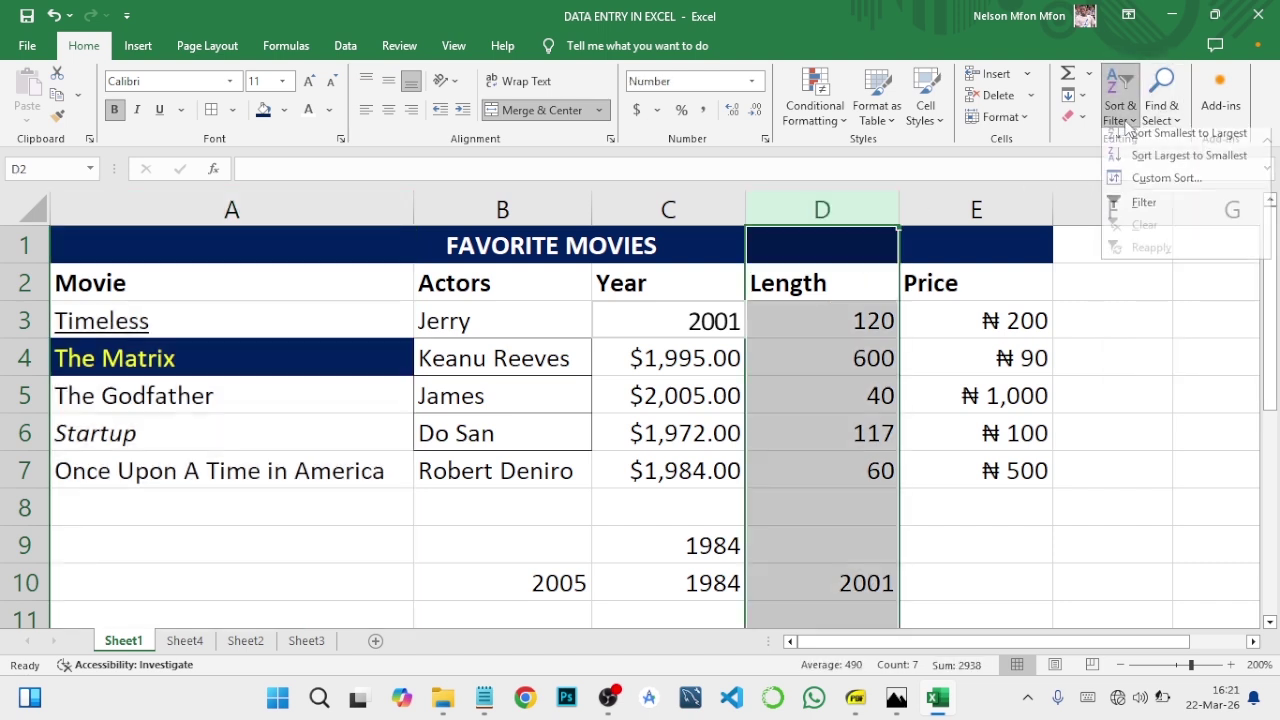
{"action": "left_click", "coordinate": [1147, 165]}
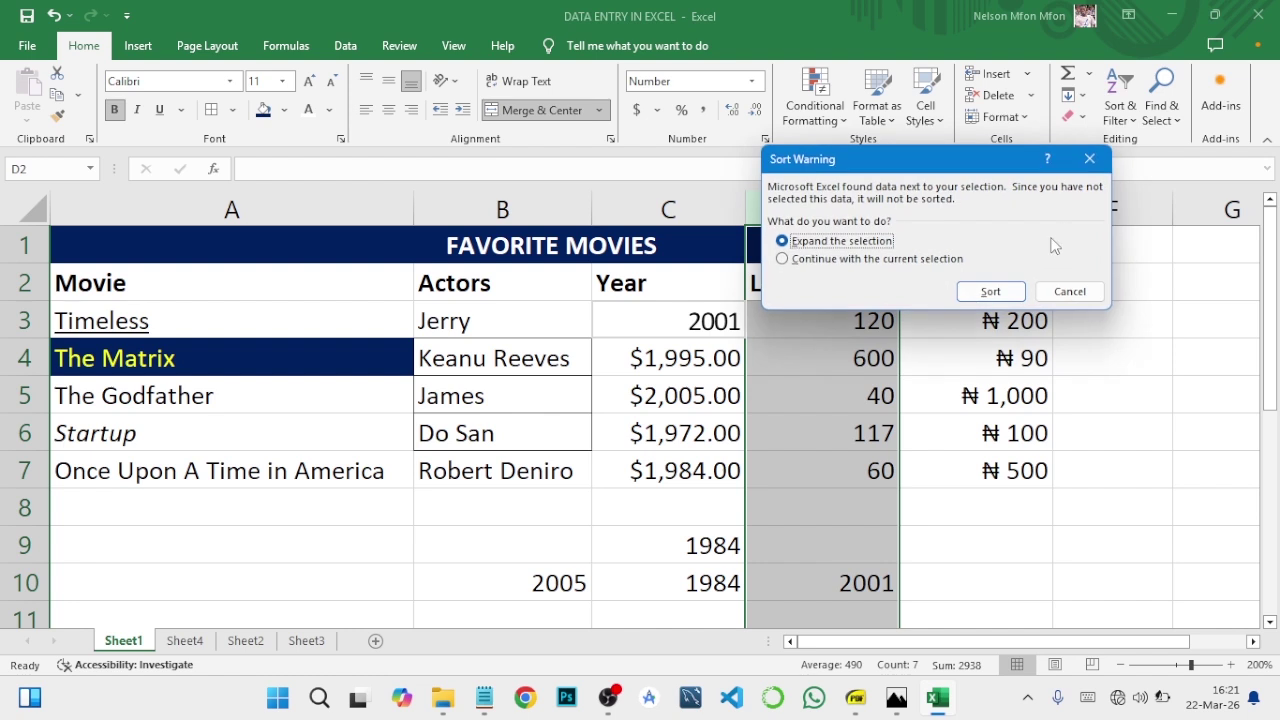
{"action": "left_click", "coordinate": [986, 289]}
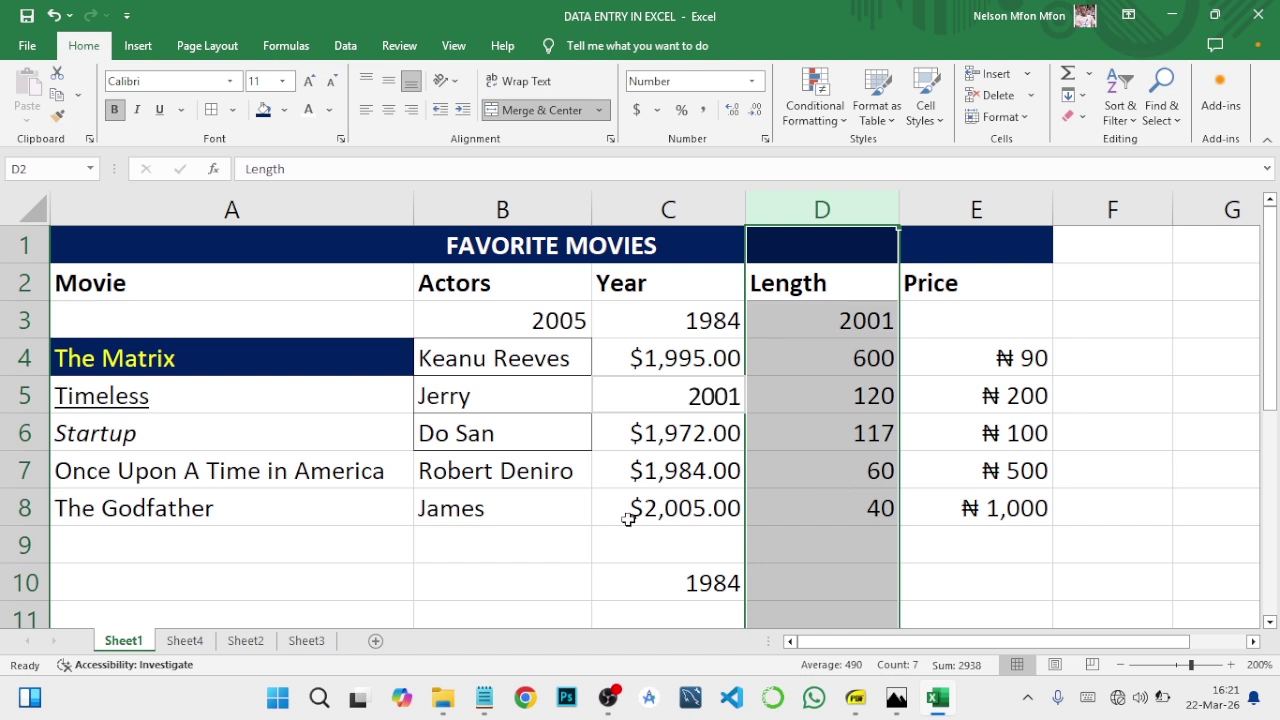
Check the course outline in SumatraPDF and open the Data Sample workbook from the DATA BOOTCAMP folder in File Explorer
{"action": "left_click", "coordinate": [306, 643]}
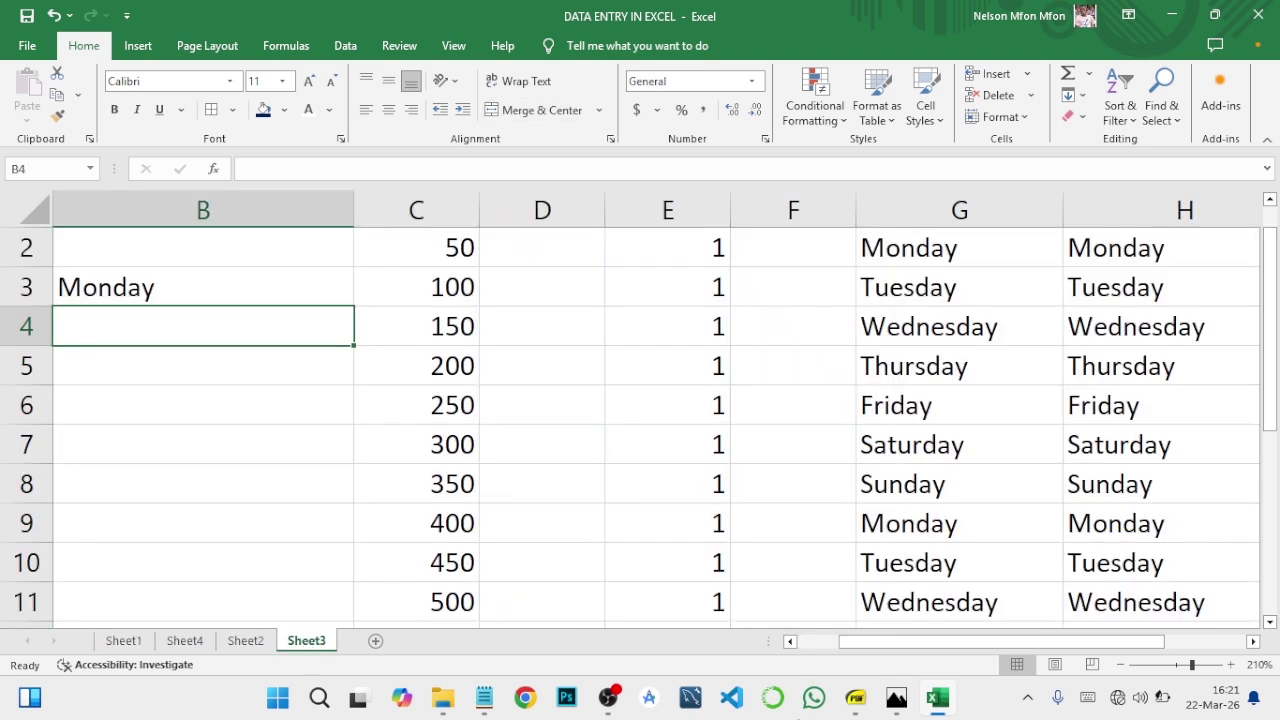
{"action": "left_click", "coordinate": [854, 700]}
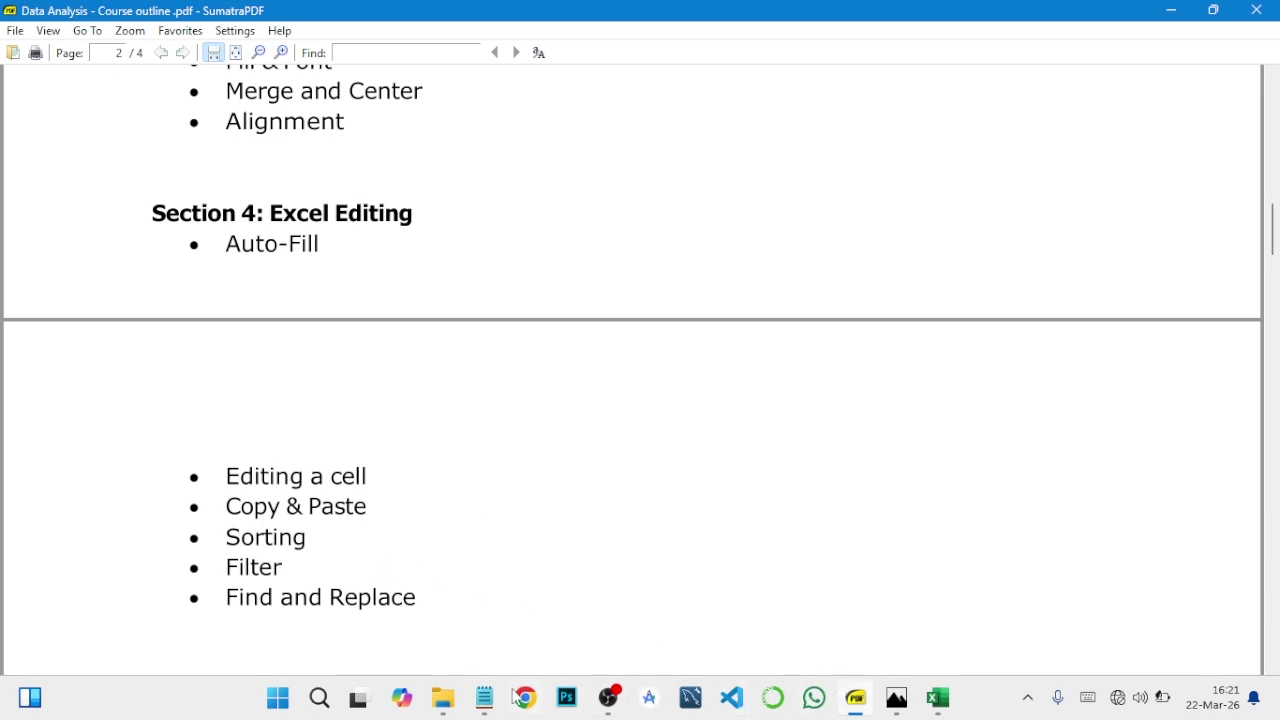
{"action": "left_click", "coordinate": [447, 697]}
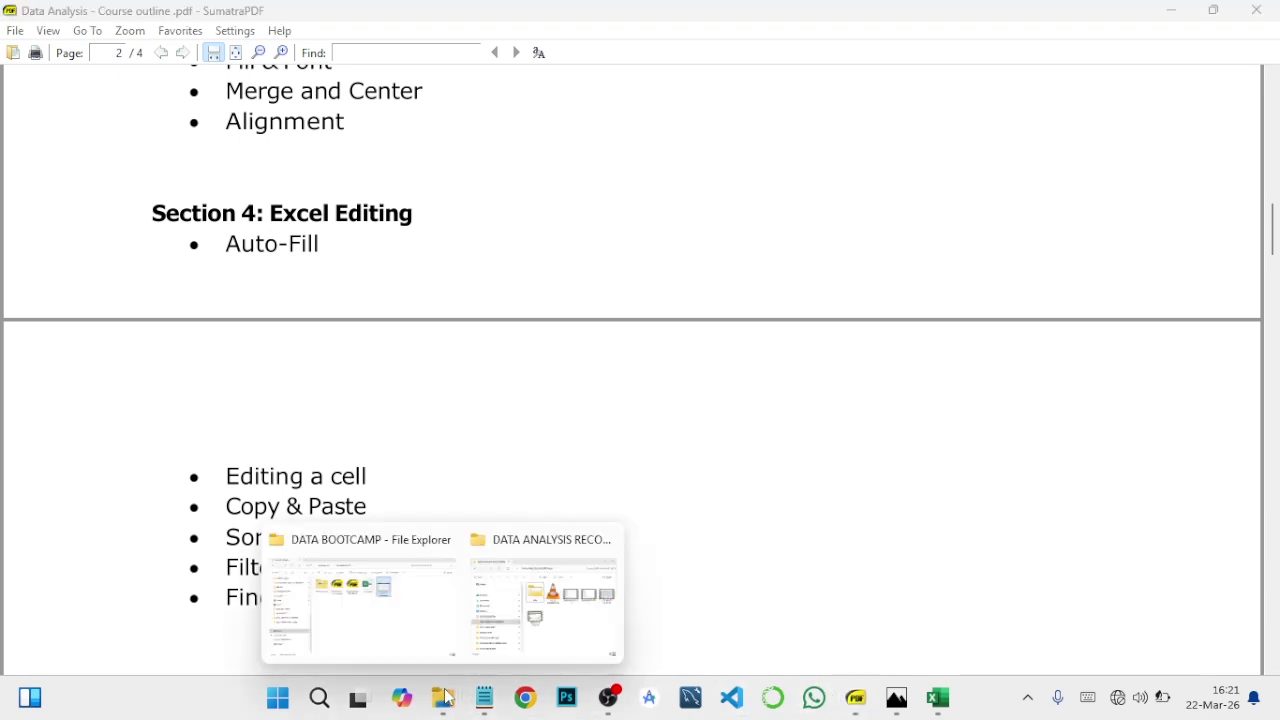
{"action": "left_click", "coordinate": [408, 626]}
{"action": "left_click", "coordinate": [679, 193]}
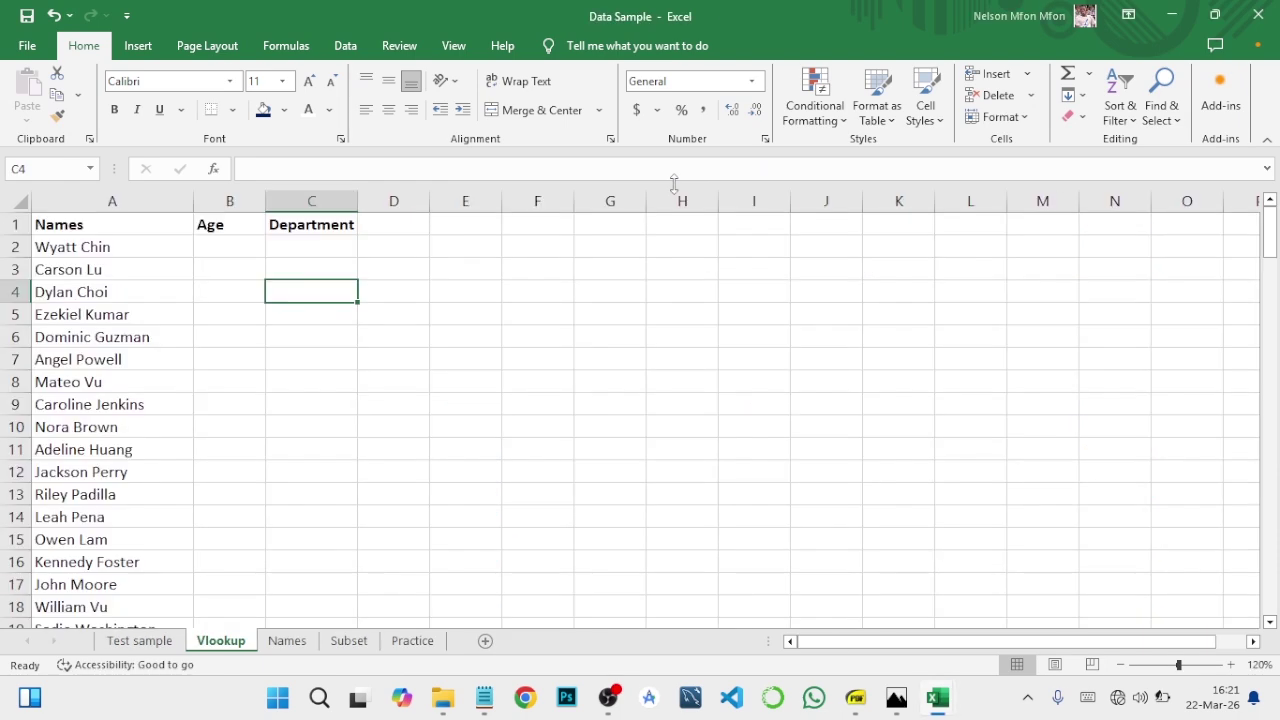
Show the Subset sheet of the Data Sample workbook at 140% zoom
{"action": "left_click", "coordinate": [356, 642]}
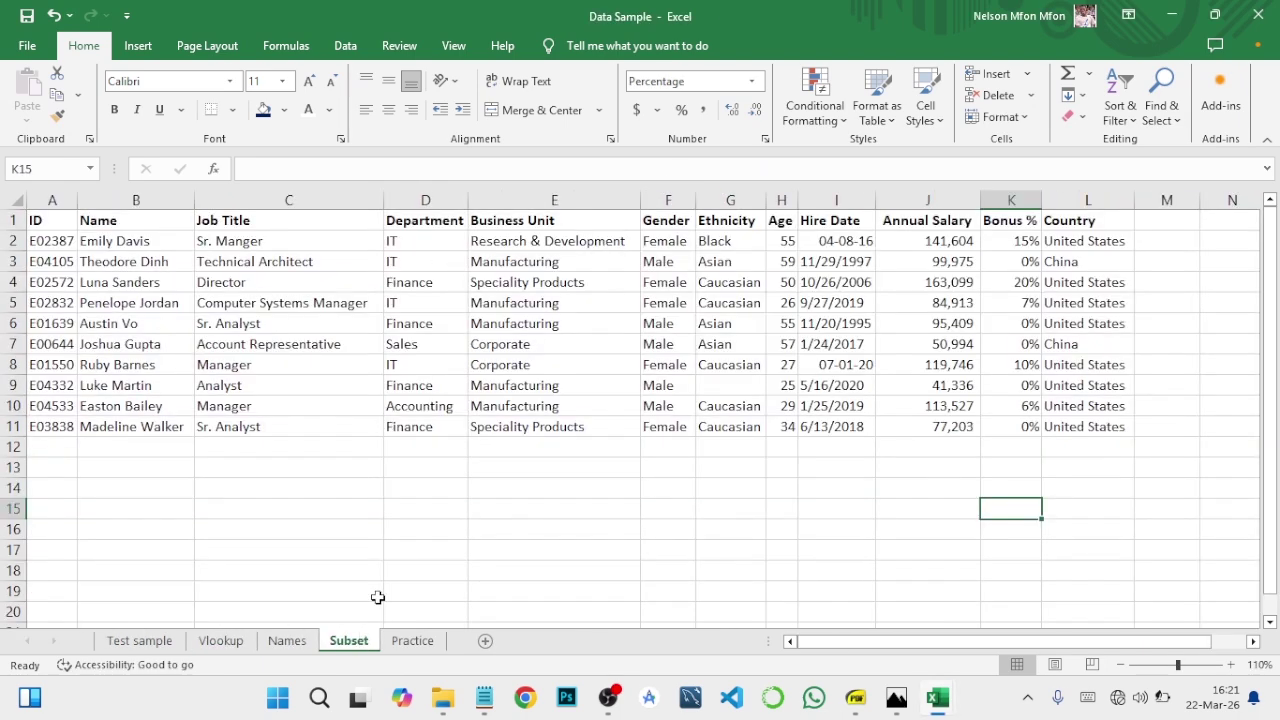
{"action": "left_click", "coordinate": [1231, 665]}
{"action": "left_click", "coordinate": [1231, 665]}
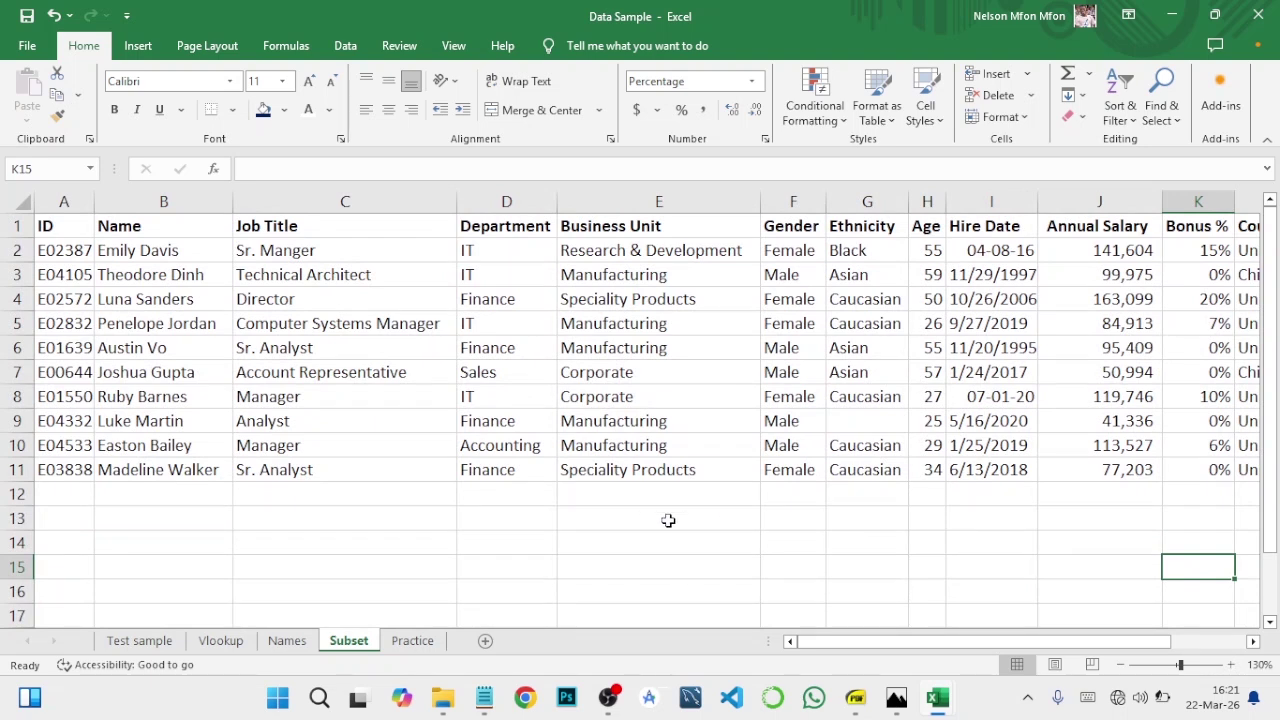
{"action": "left_click", "coordinate": [634, 523]}
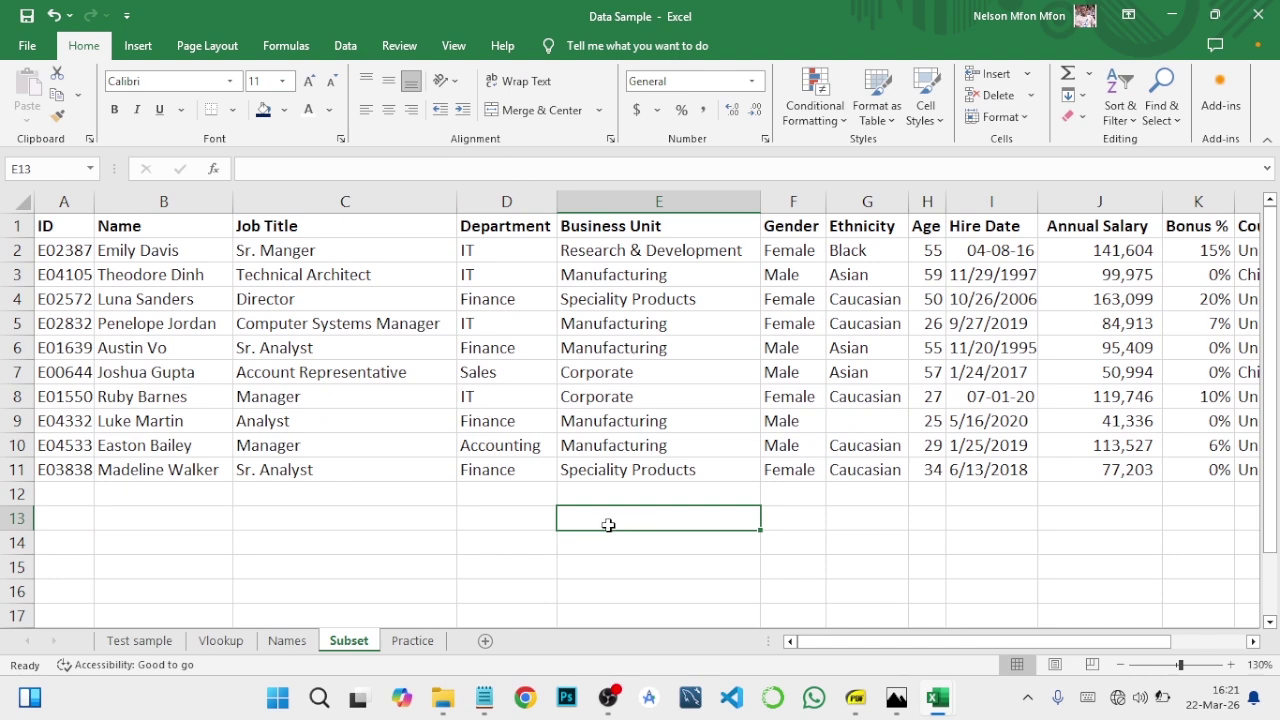
{"action": "left_click", "coordinate": [1231, 665]}
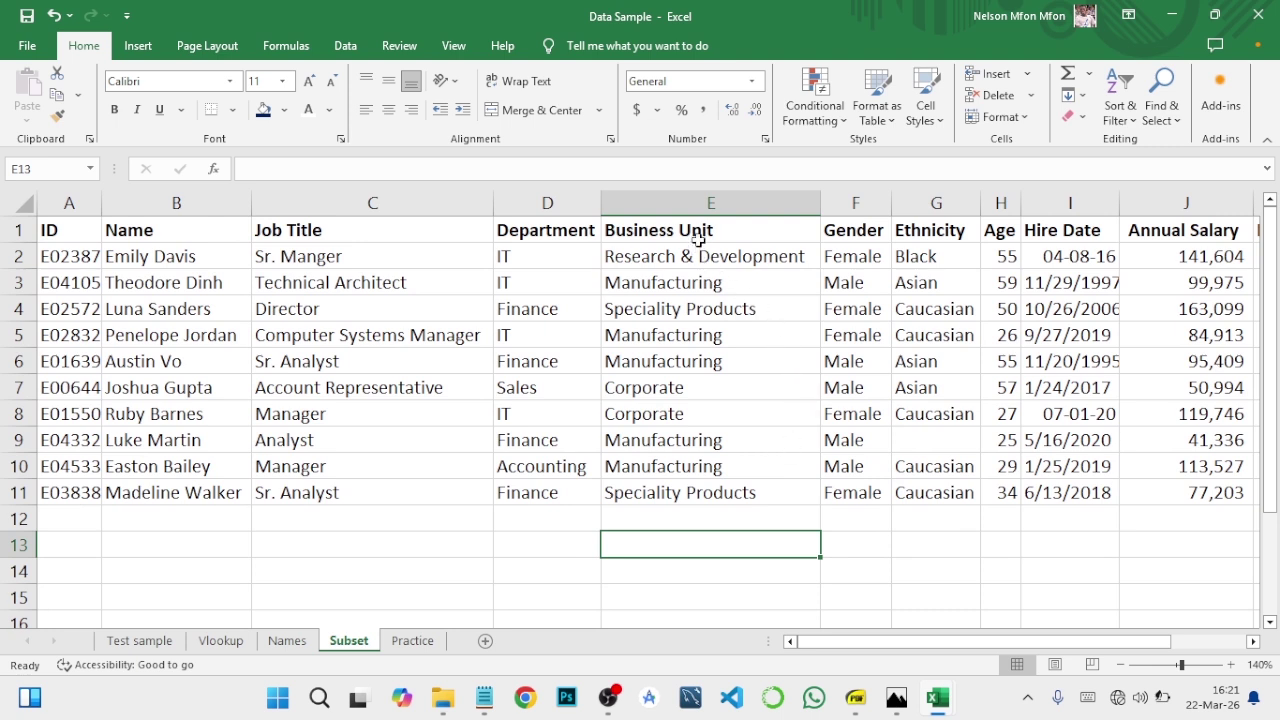
Turn on filtering for the header row of the employee table on the Subset sheet
{"action": "left_click", "coordinate": [713, 203]}
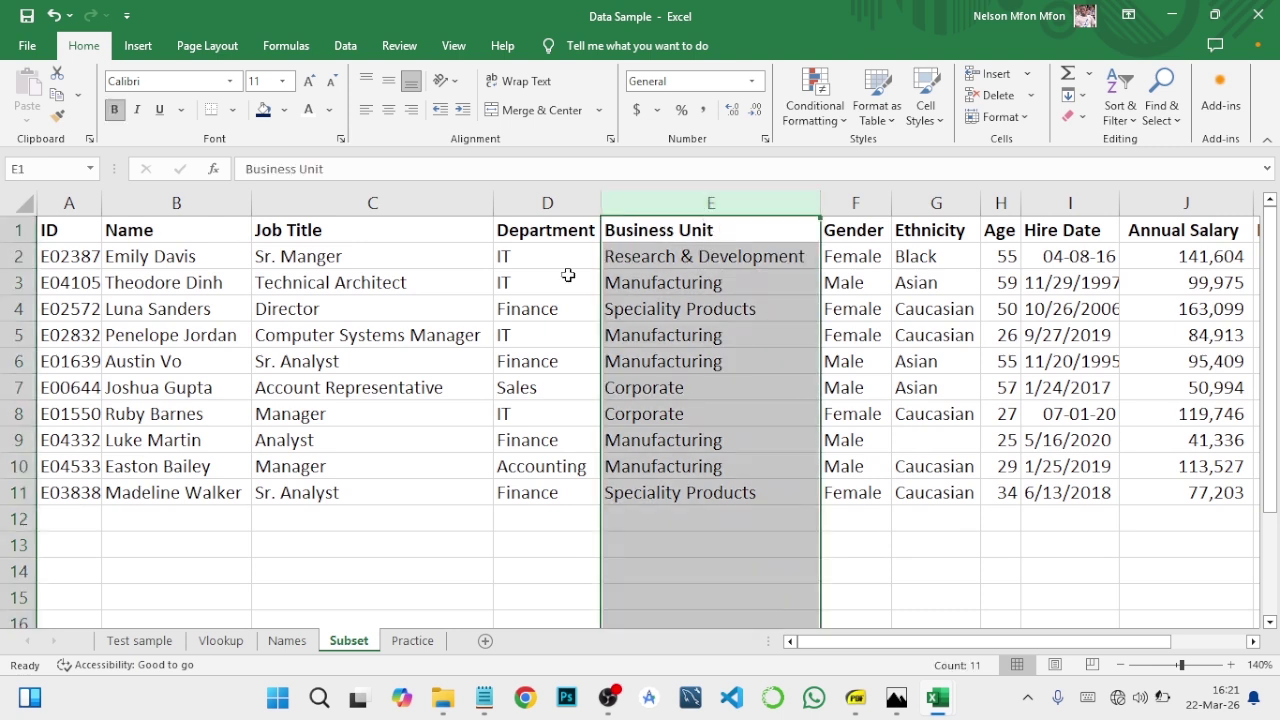
{"action": "left_click", "coordinate": [551, 231]}
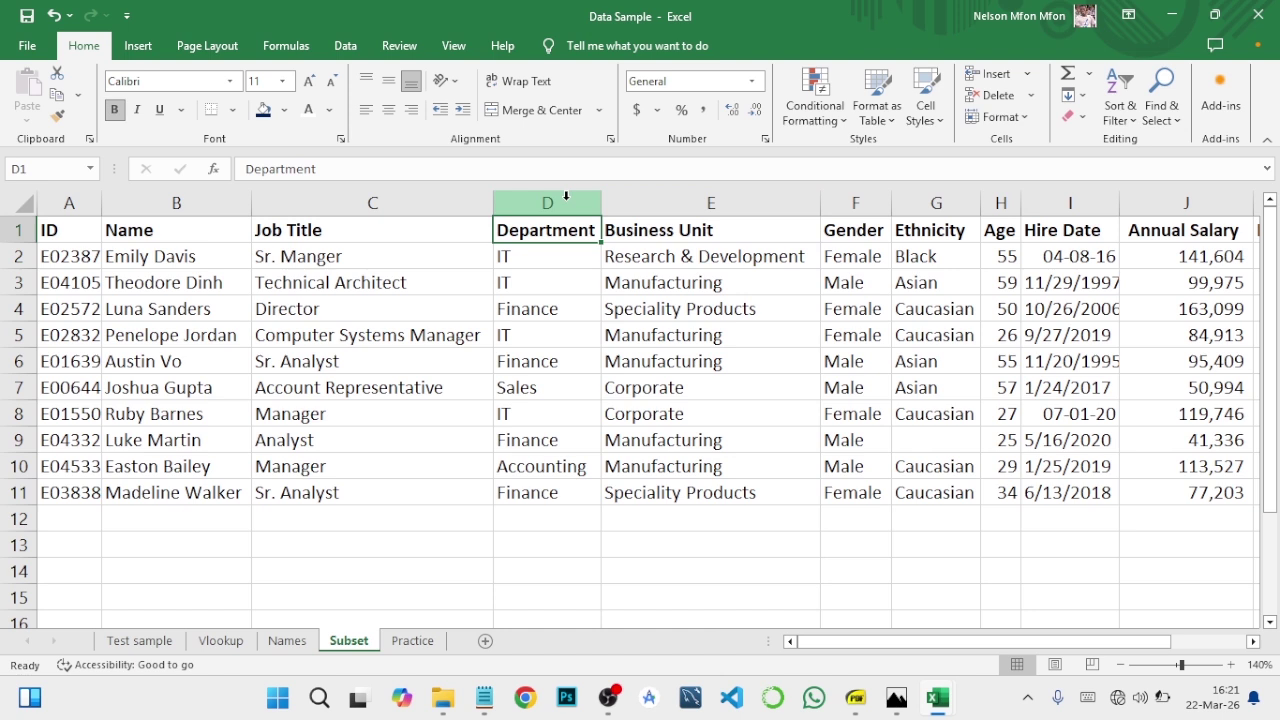
{"action": "left_click", "coordinate": [478, 233]}
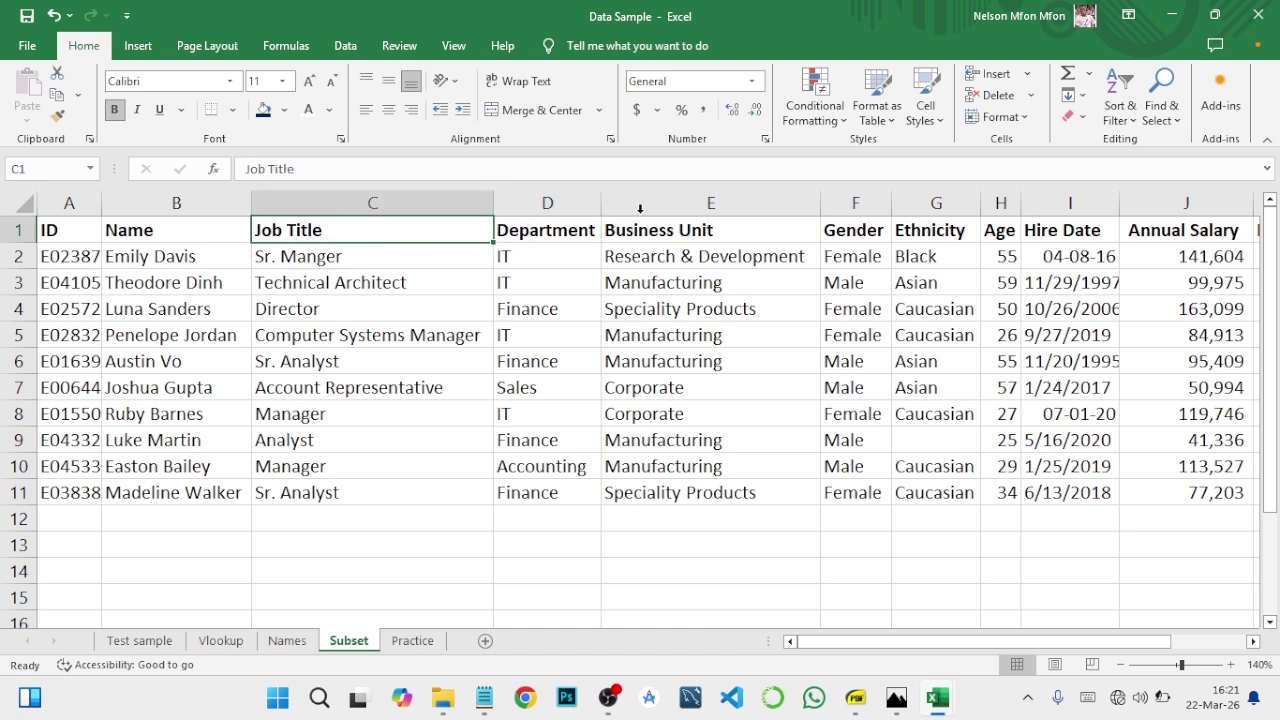
{"action": "left_click", "coordinate": [1121, 124]}
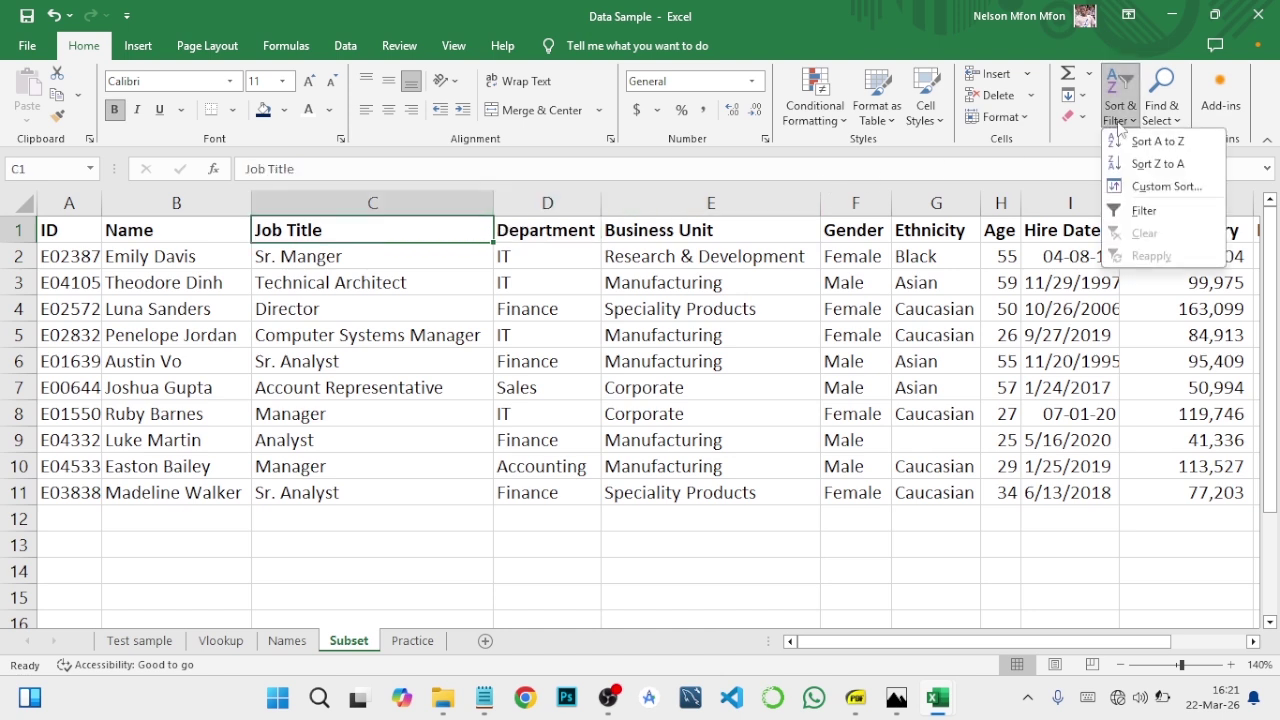
{"action": "left_click", "coordinate": [1146, 214]}
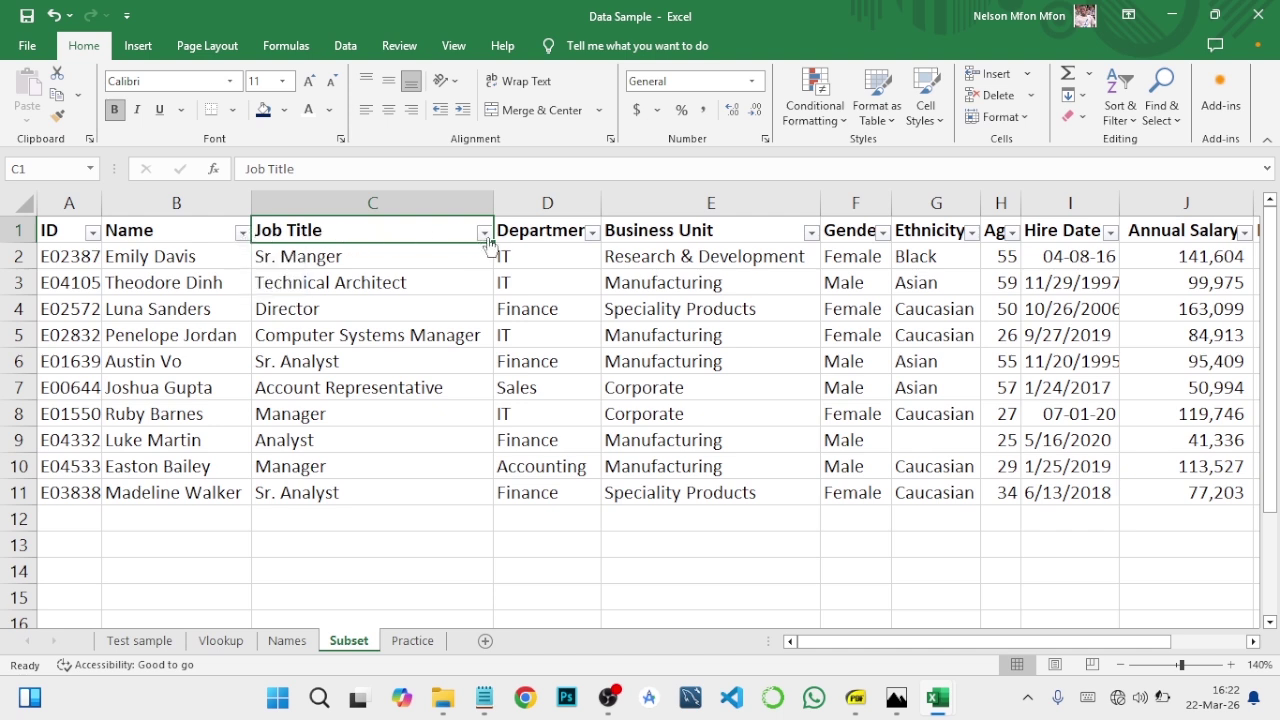
Filter the Department column to show only the IT rows
{"action": "left_click", "coordinate": [592, 233]}
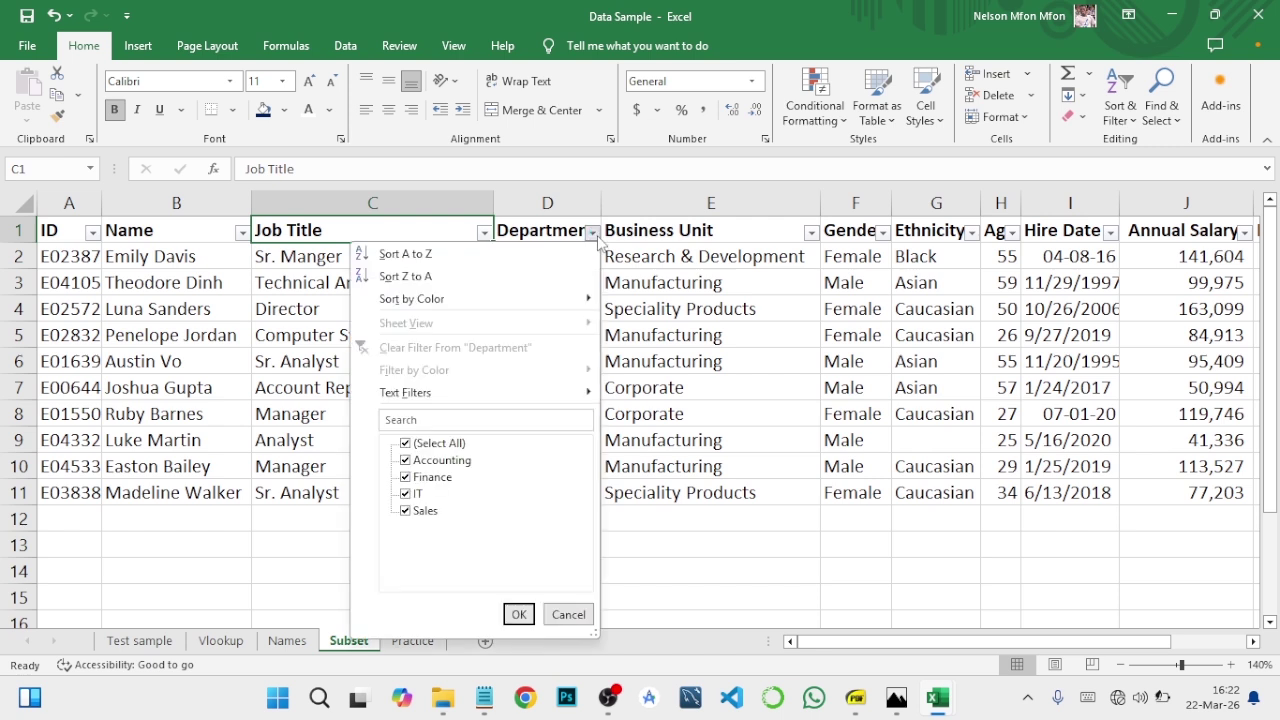
{"action": "left_click", "coordinate": [406, 443]}
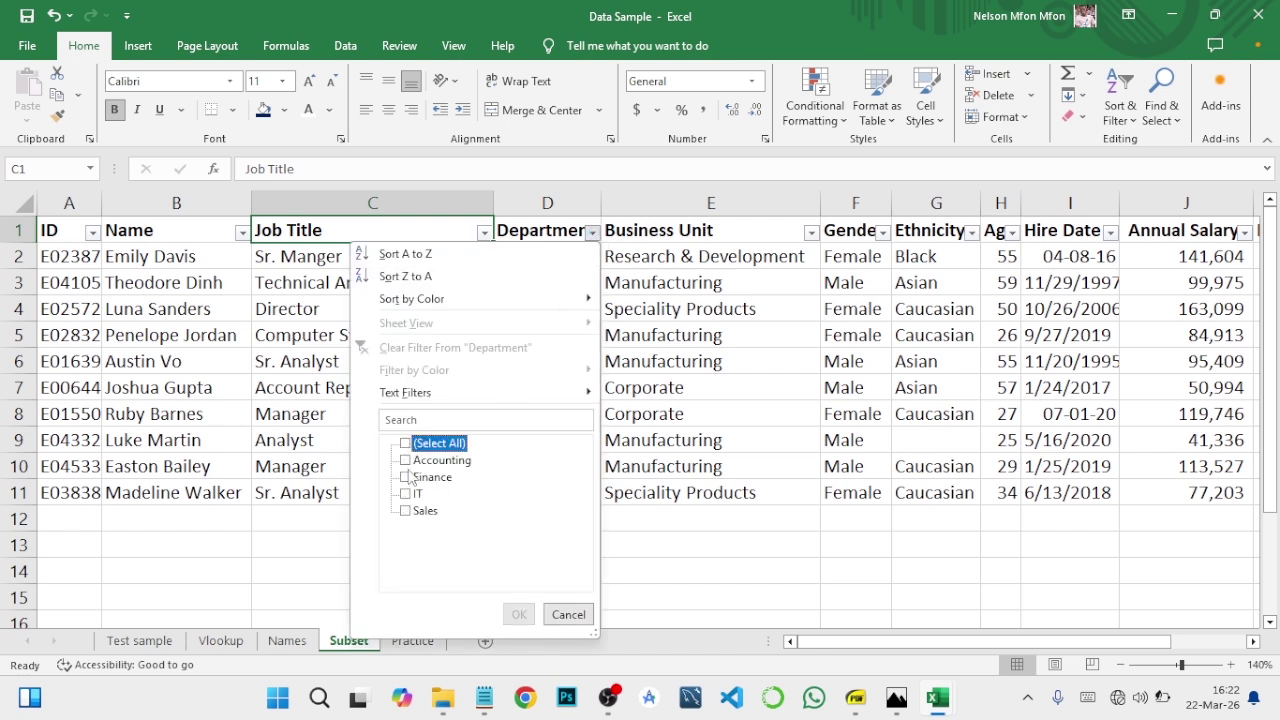
{"action": "left_click", "coordinate": [405, 494]}
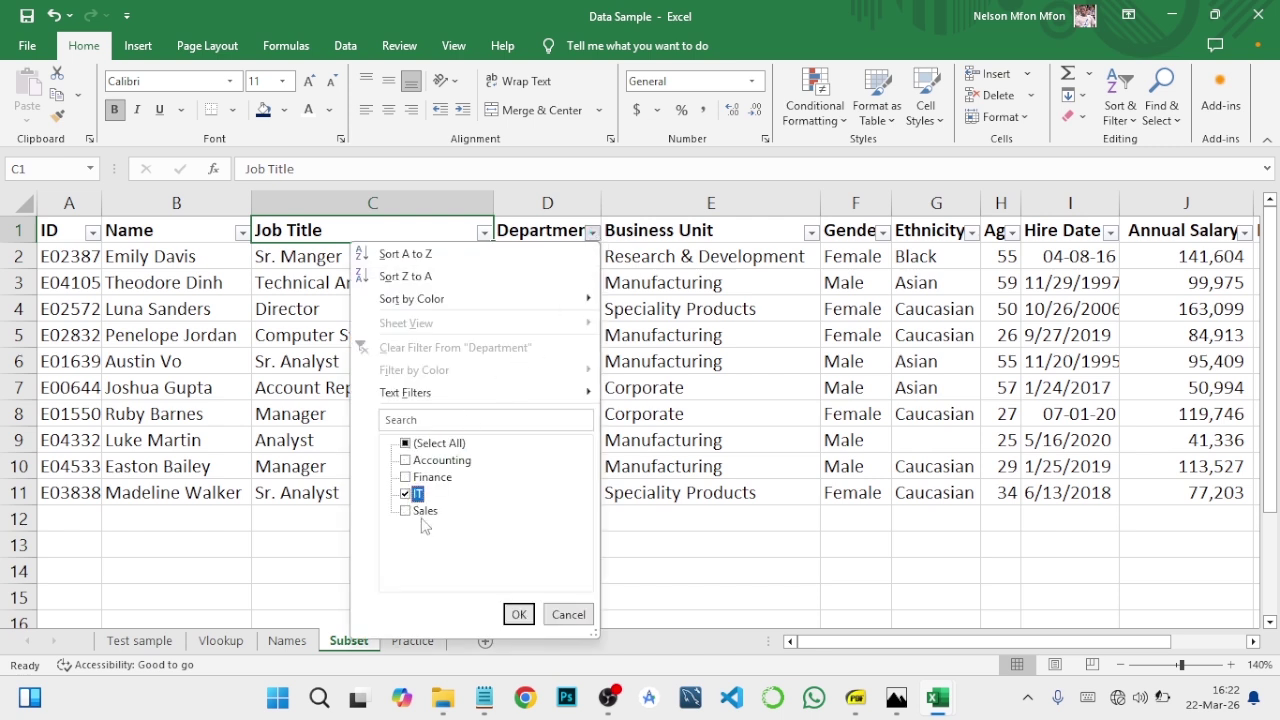
{"action": "left_click", "coordinate": [518, 614]}
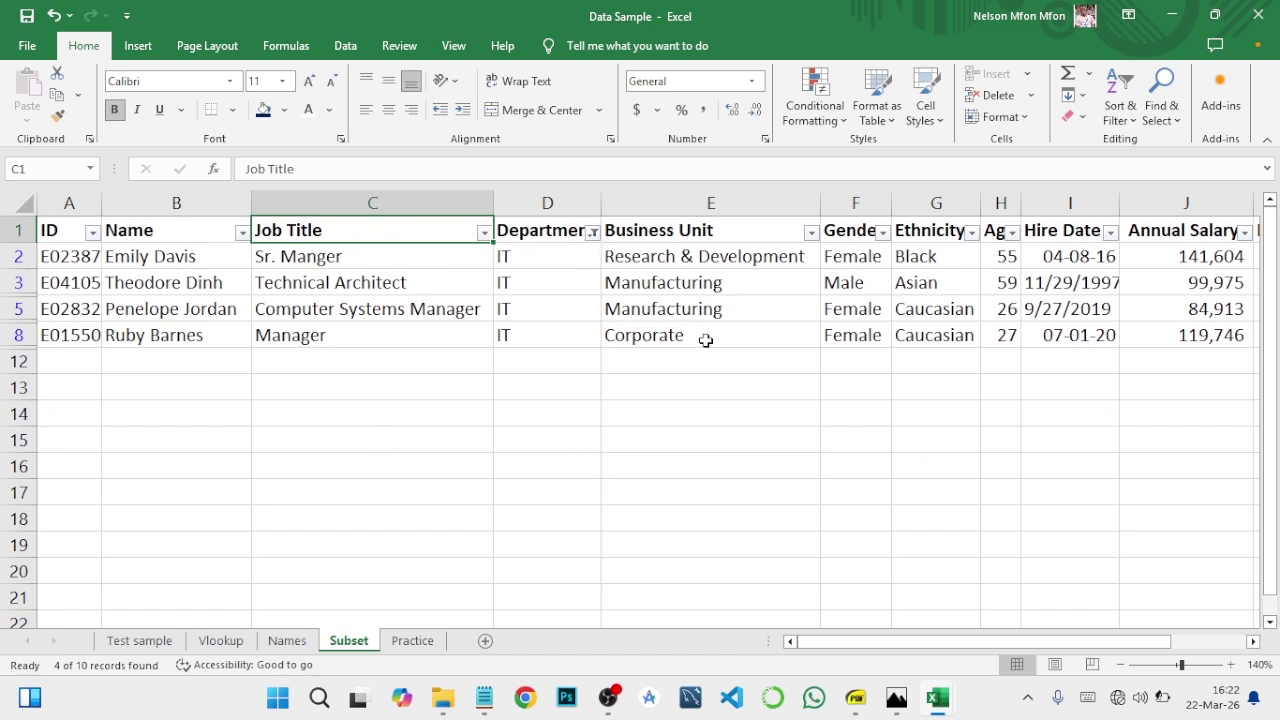
Add Finance to the Department filter alongside IT
{"action": "left_click", "coordinate": [593, 233]}
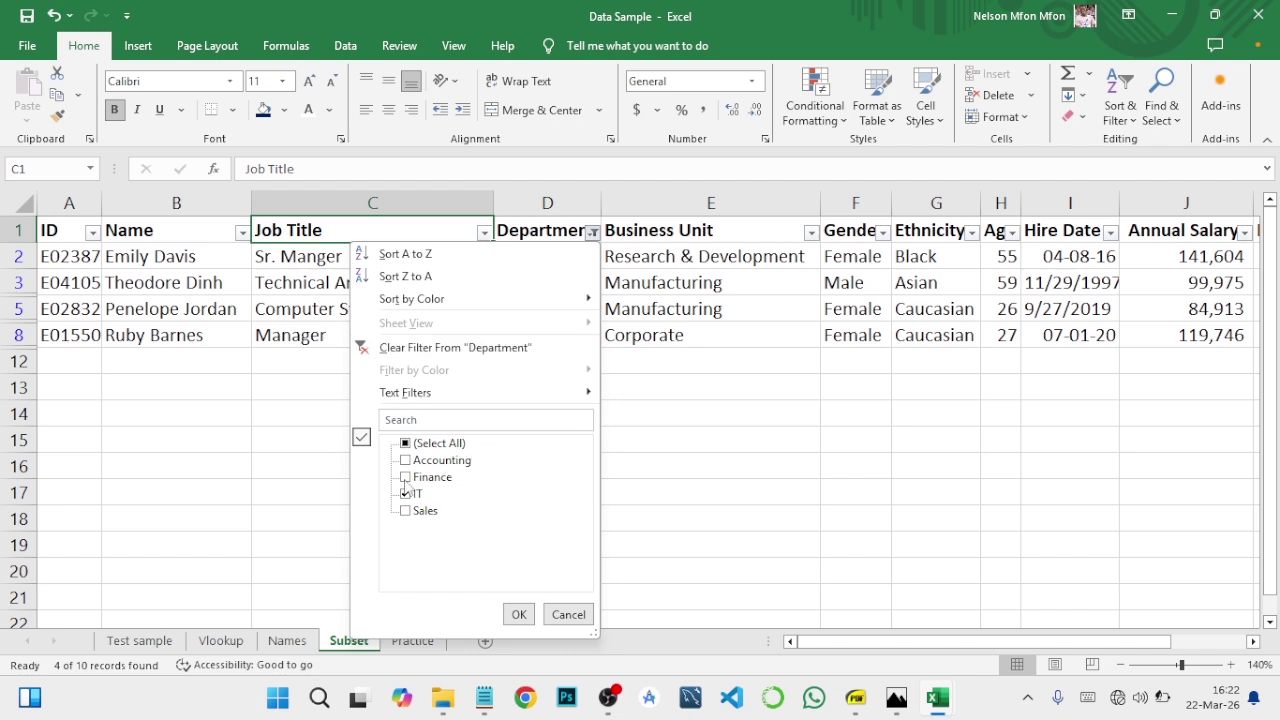
{"action": "left_click", "coordinate": [407, 477]}
{"action": "left_click", "coordinate": [518, 614]}
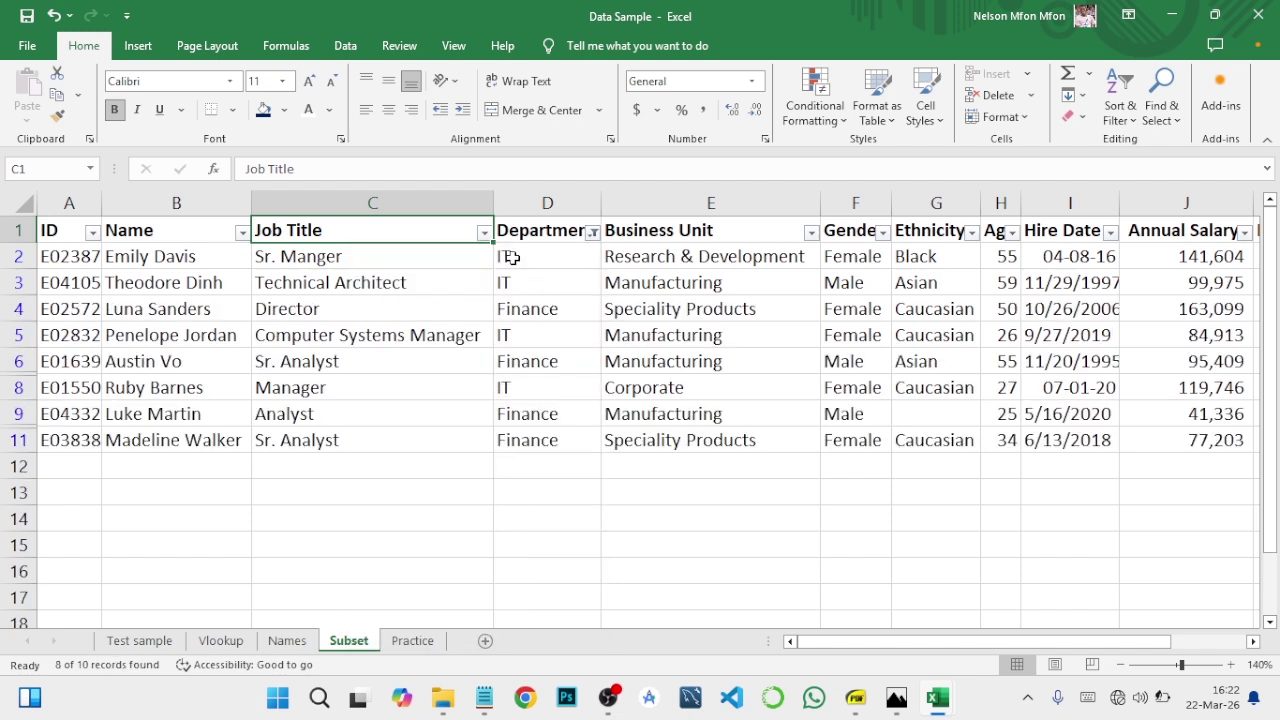
Clear the Department filter on the Subset sheet so rows from all departments show
{"action": "left_click", "coordinate": [593, 232]}
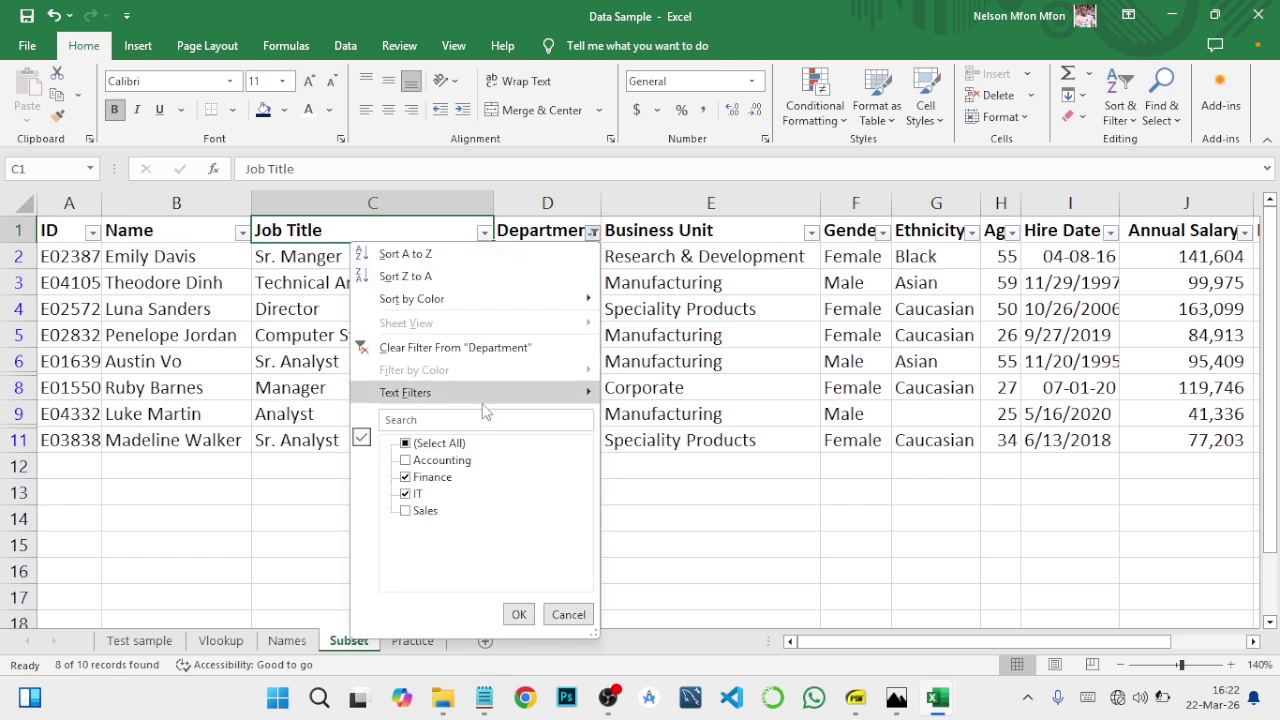
{"action": "left_click", "coordinate": [518, 610]}
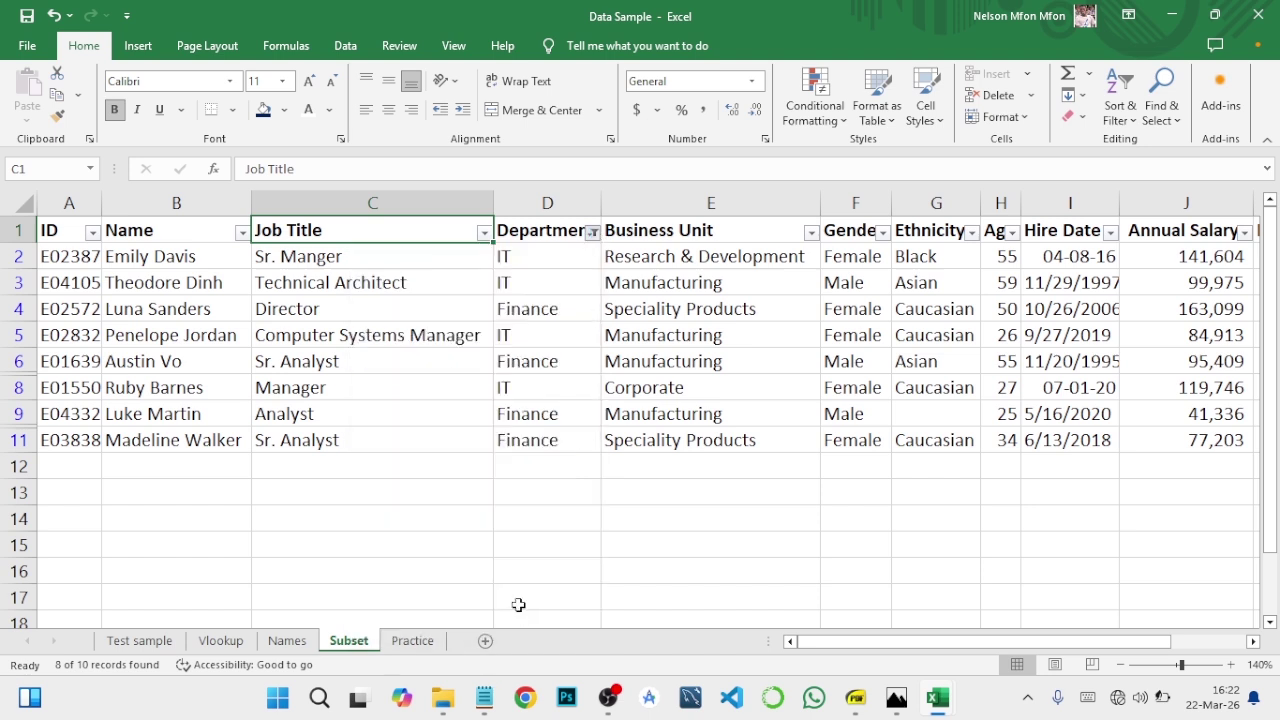
Filter the Gender column of the employee table to show only the Male rows
{"action": "left_click", "coordinate": [882, 238]}
{"action": "left_click", "coordinate": [697, 445]}
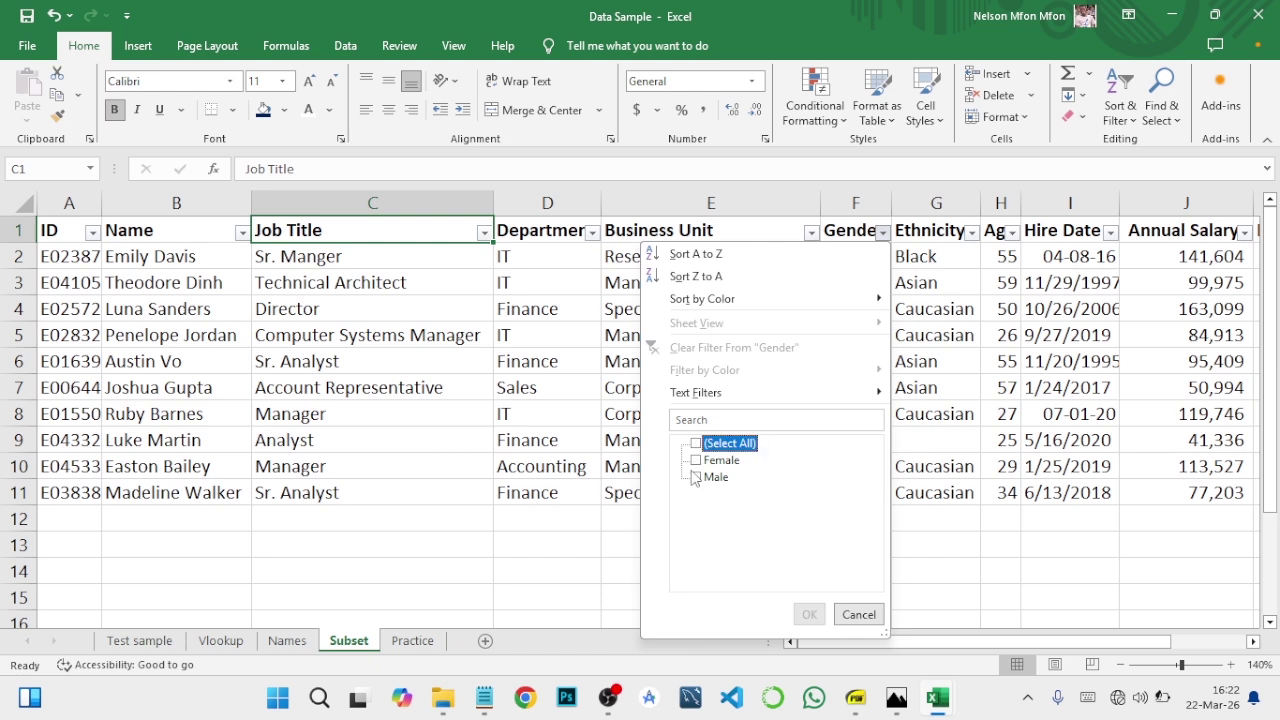
{"action": "left_click", "coordinate": [695, 478]}
{"action": "left_click", "coordinate": [696, 478]}
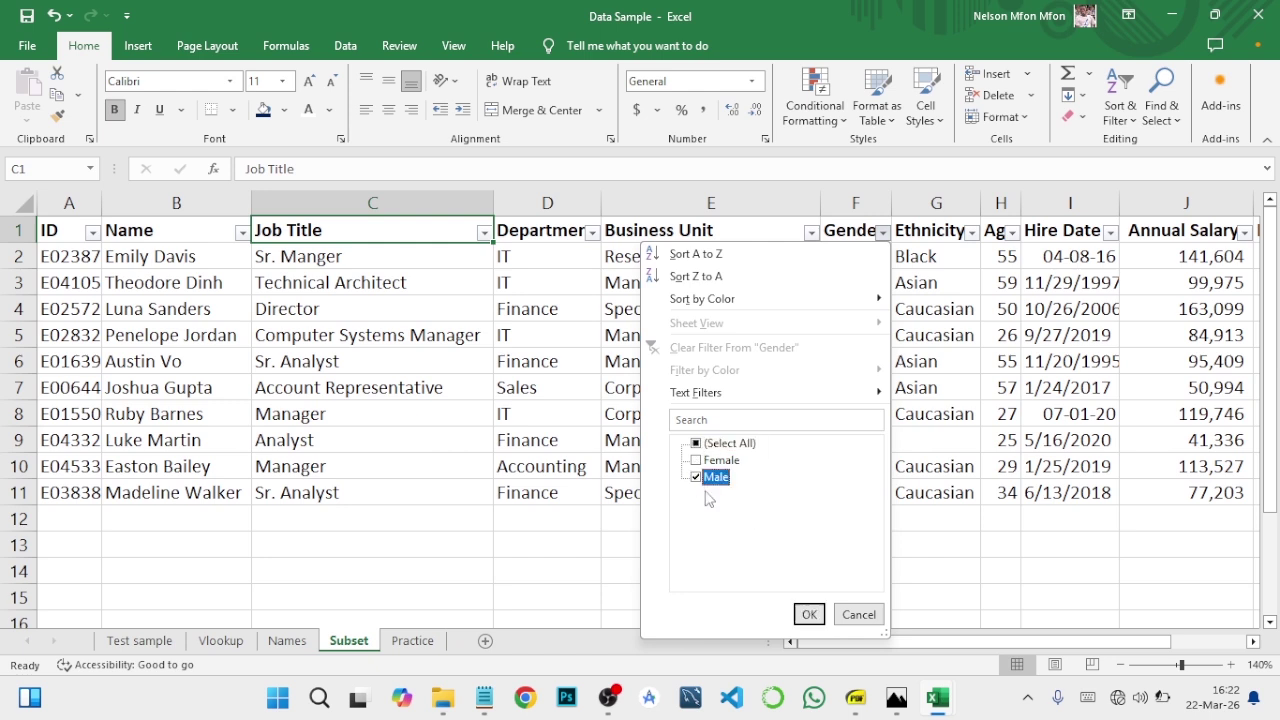
{"action": "left_click", "coordinate": [809, 614]}
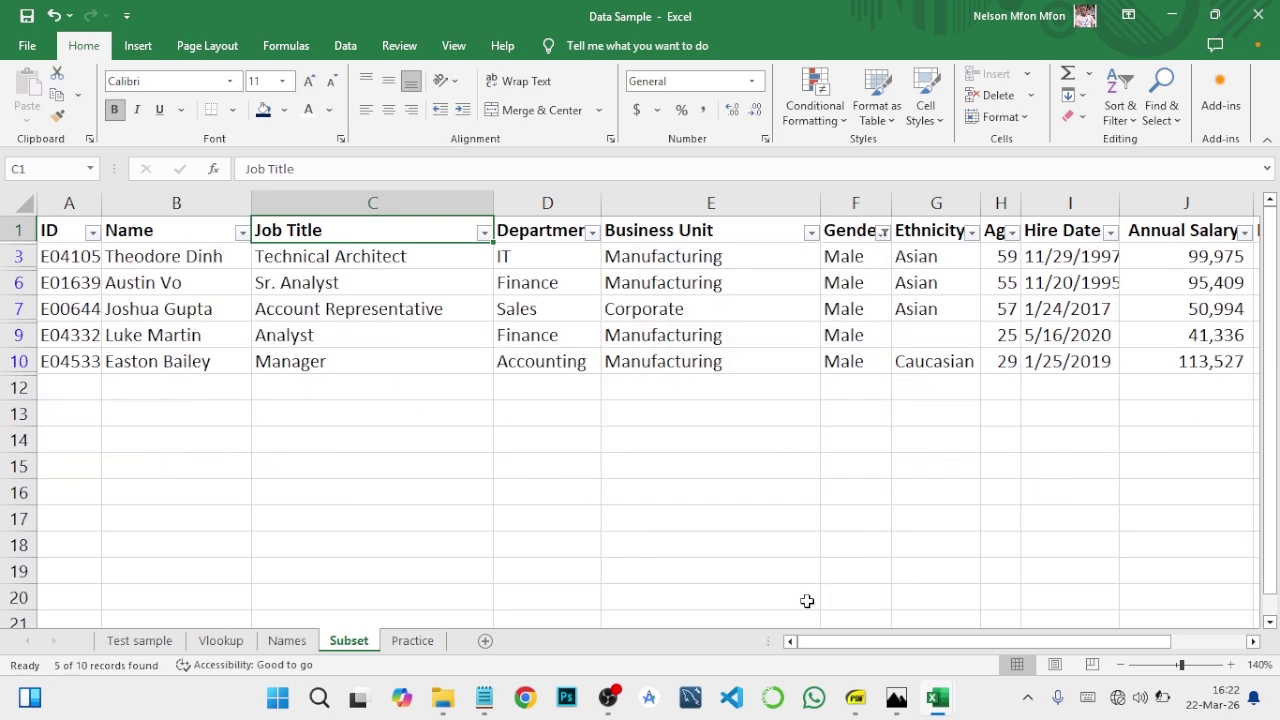
Reset the Gender filter to include all values so every employee row shows
{"action": "left_click", "coordinate": [884, 232]}
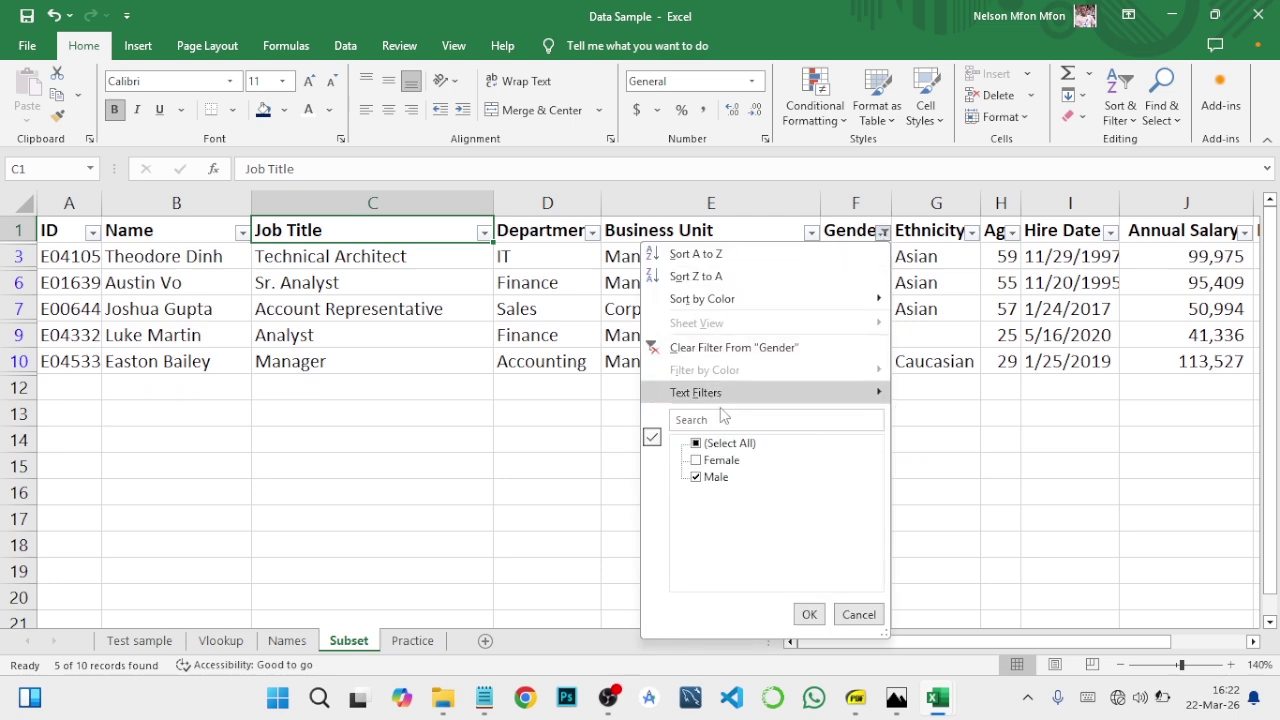
{"action": "left_click", "coordinate": [696, 443]}
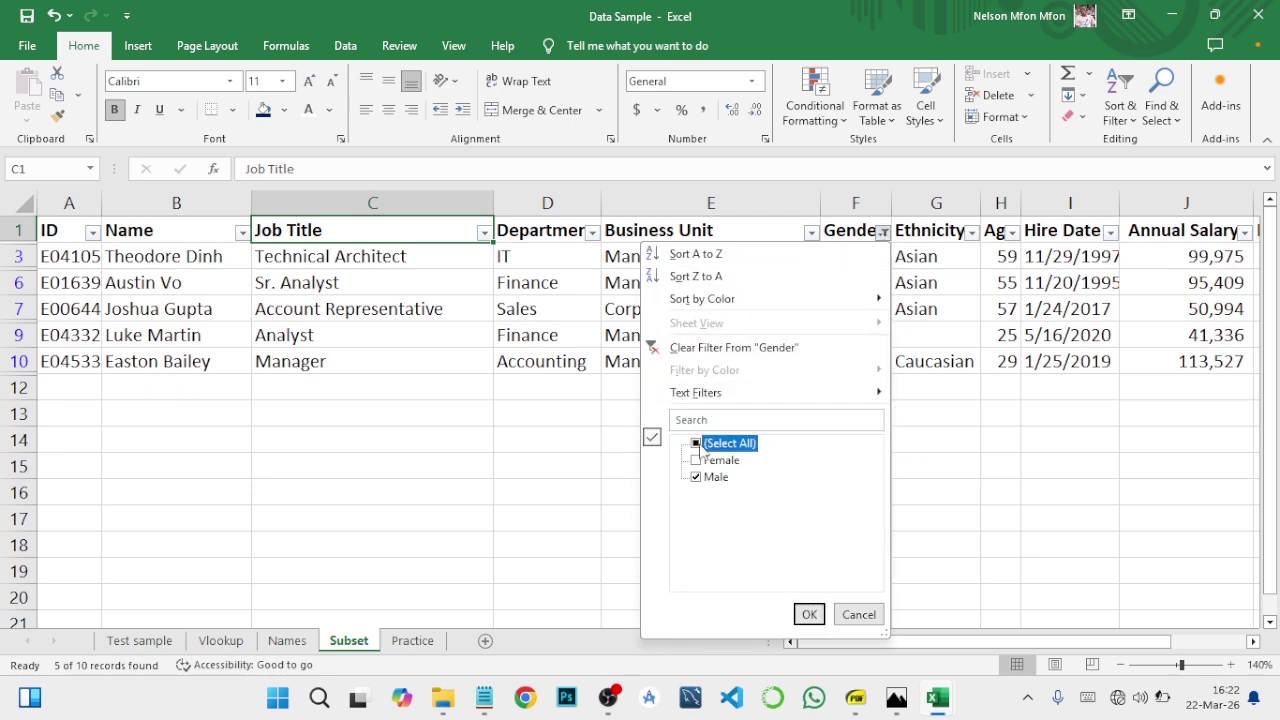
{"action": "left_click", "coordinate": [809, 614]}
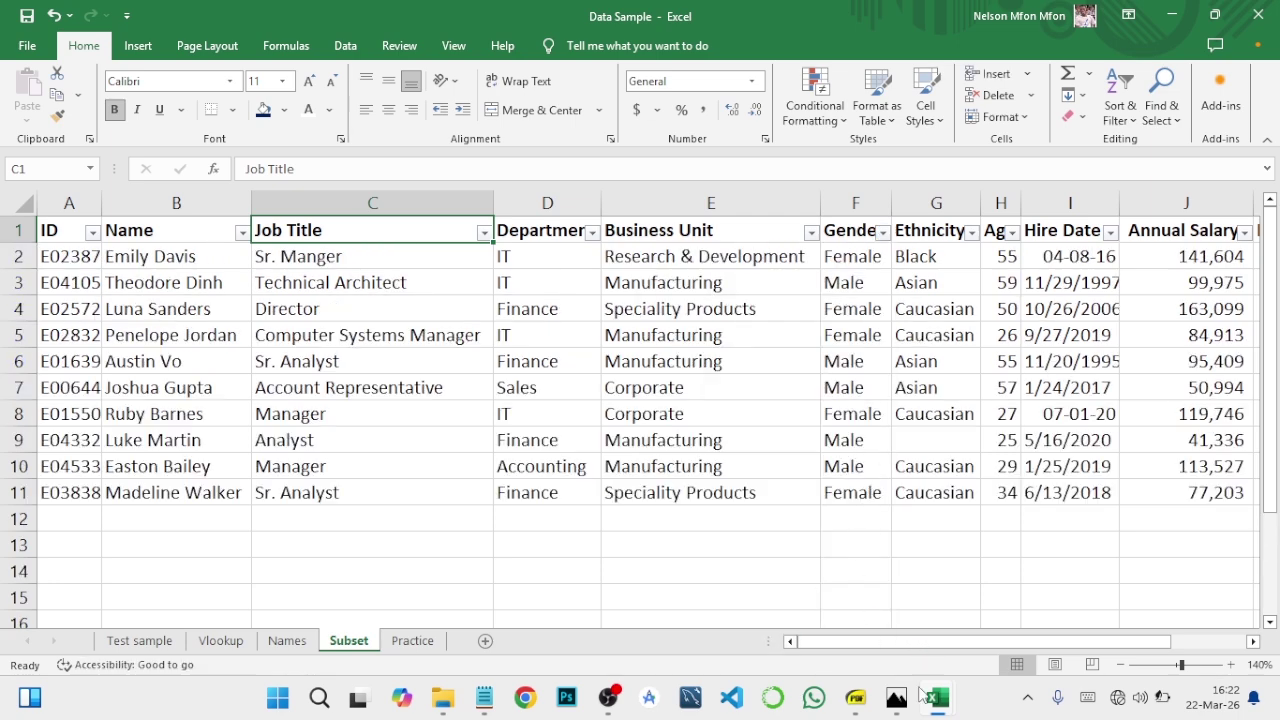
Switch to the course outline PDF in SumatraPDF to check the next topic, and return to the Data Sample workbook in Excel
{"action": "left_click", "coordinate": [855, 700]}
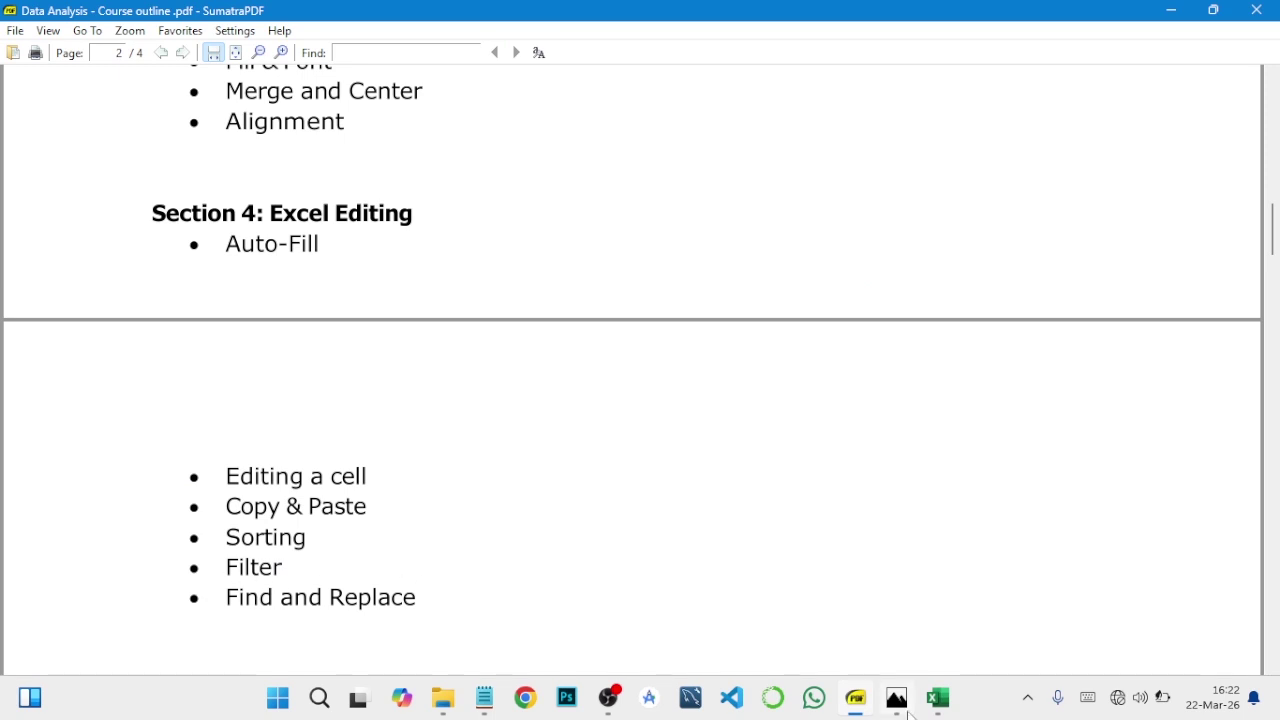
{"action": "mouse_move", "coordinate": [942, 708]}
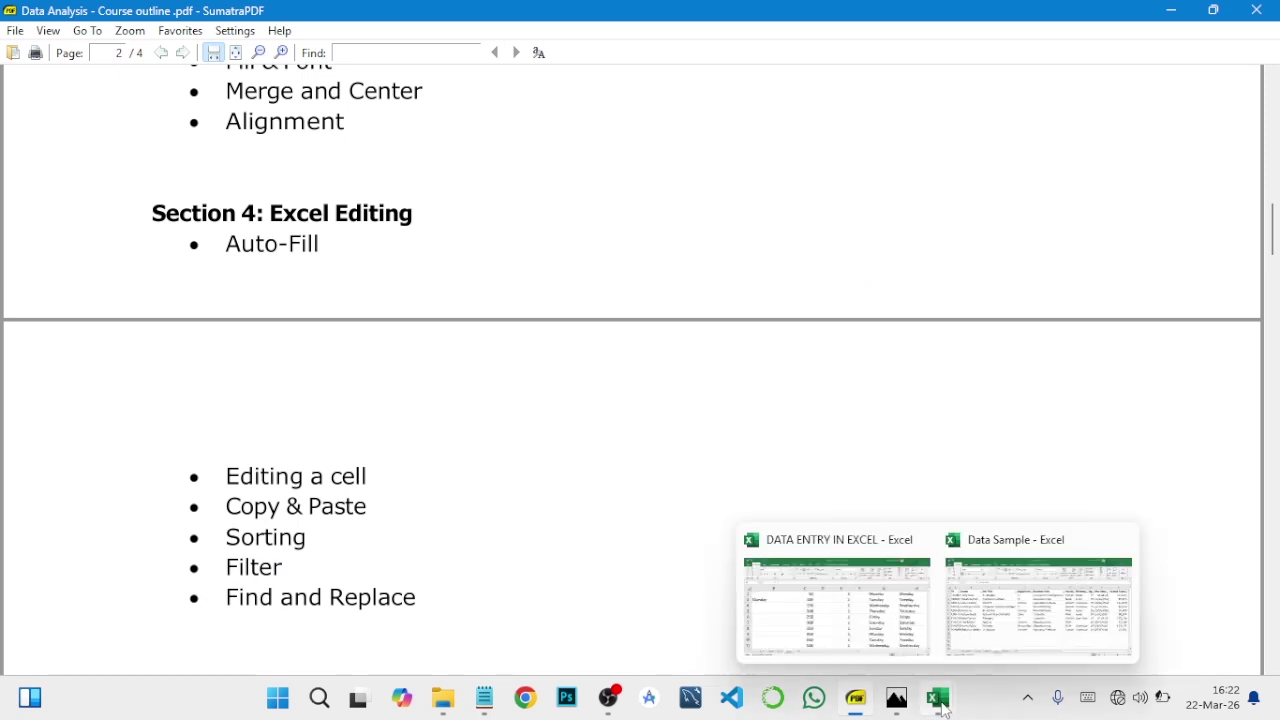
{"action": "mouse_move", "coordinate": [895, 636]}
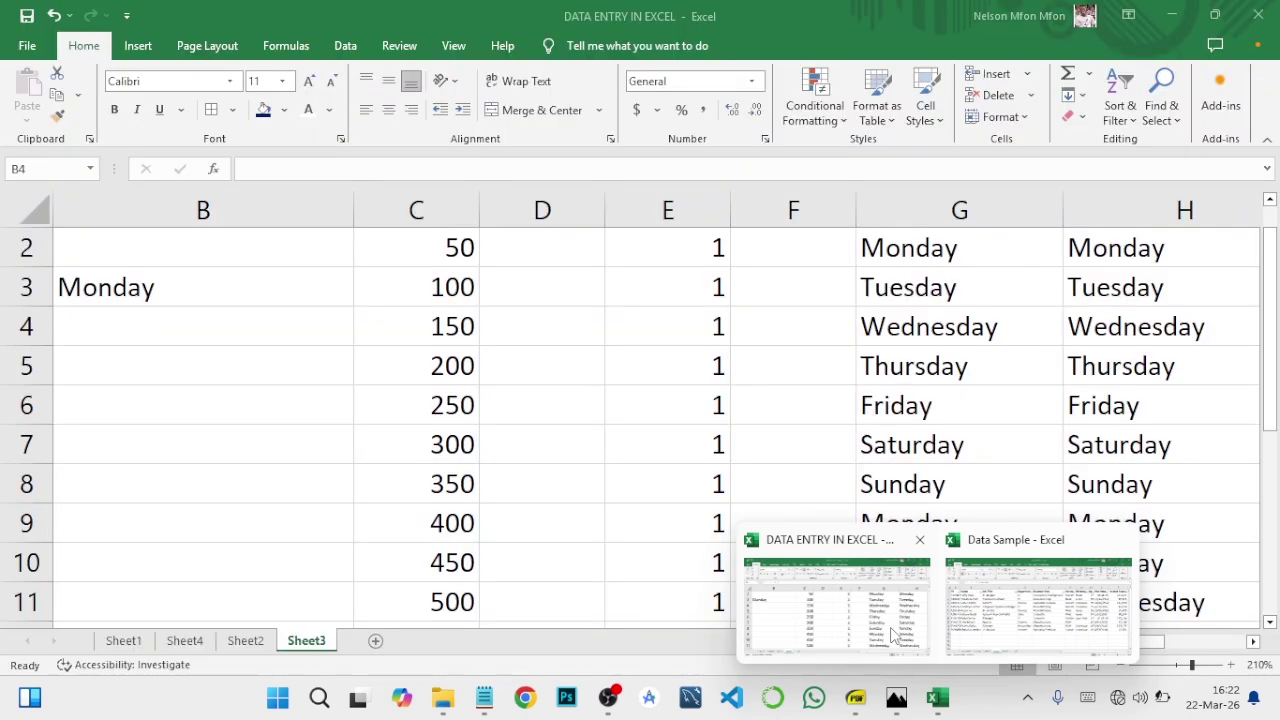
{"action": "left_click", "coordinate": [1013, 622]}
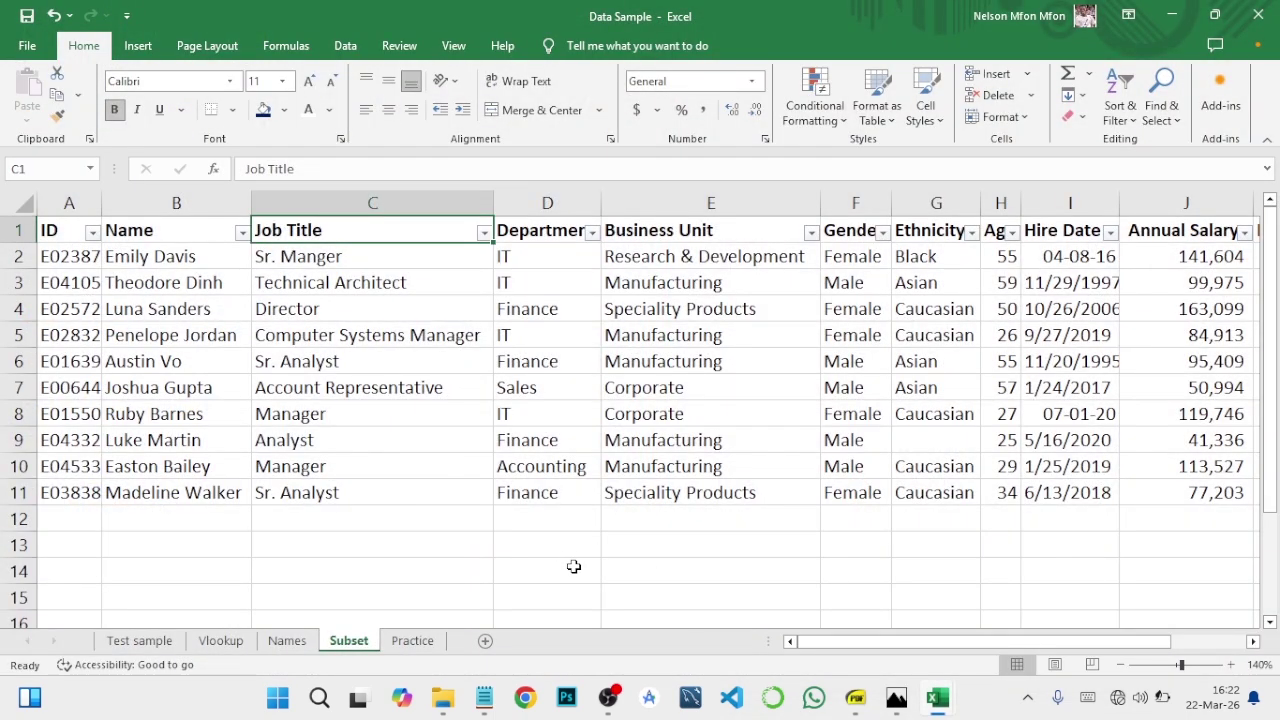
{"action": "left_click", "coordinate": [518, 564]}
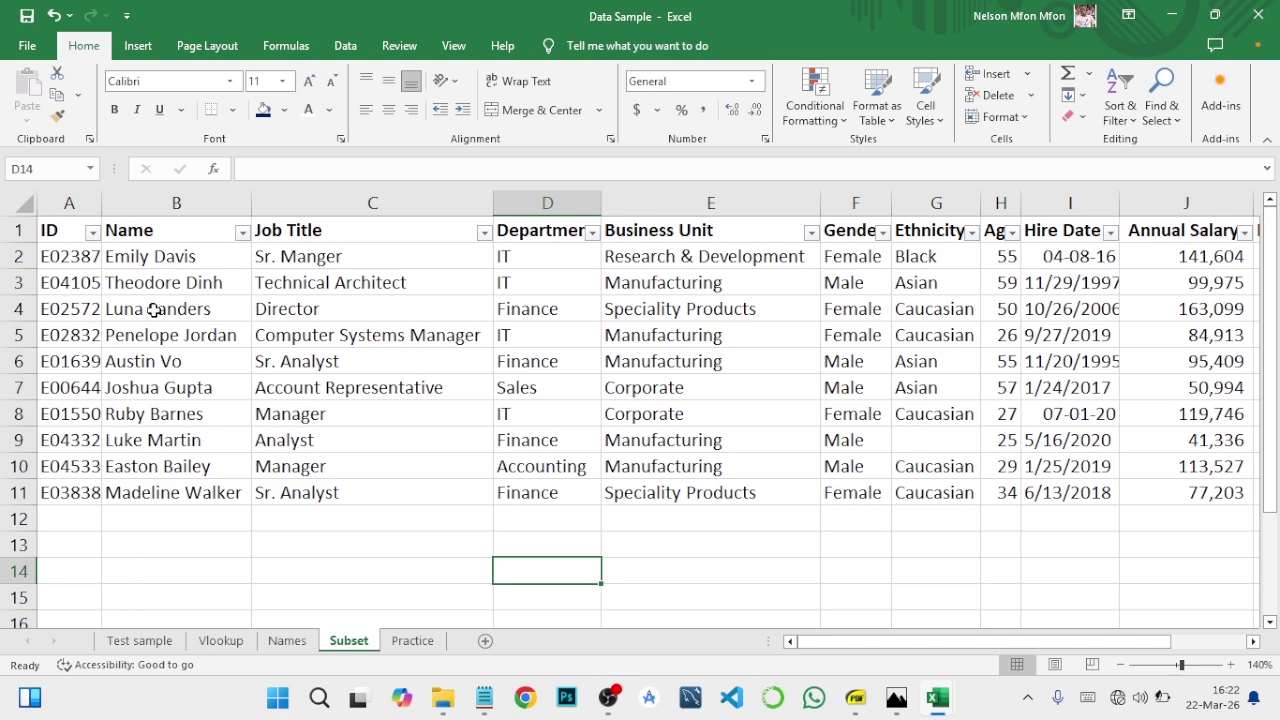
Examine the extent of the employee data on the Test sample sheet, from its last row back to the header
{"action": "left_click", "coordinate": [140, 641]}
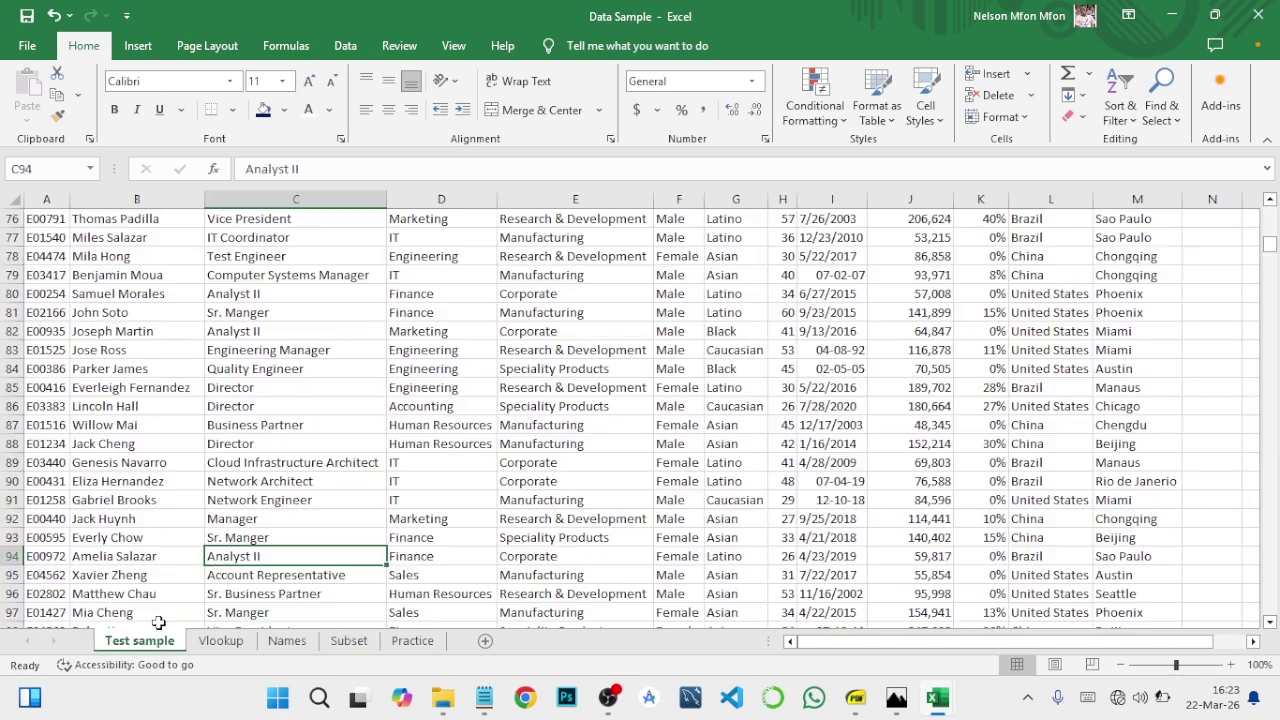
{"action": "left_click", "coordinate": [47, 222]}
{"action": "key", "text": "ctrl+Down"}
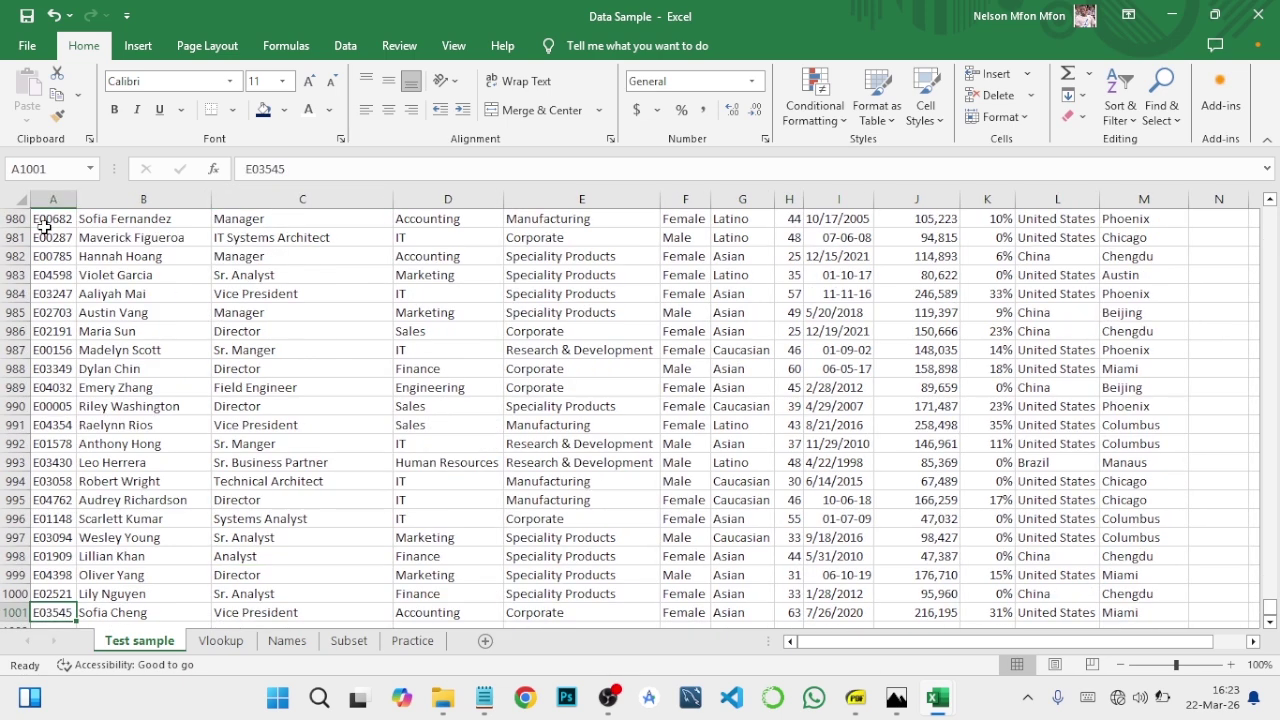
{"action": "key", "text": "ctrl+Up"}
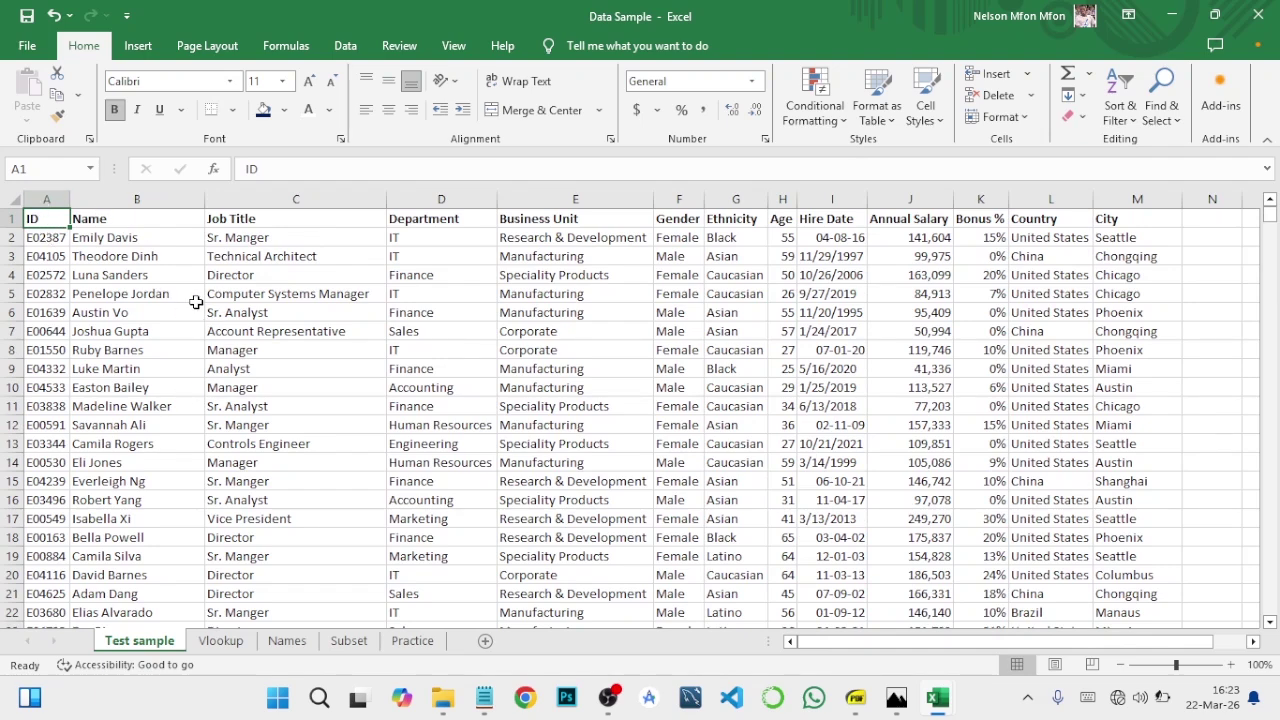
{"action": "left_click", "coordinate": [152, 240]}
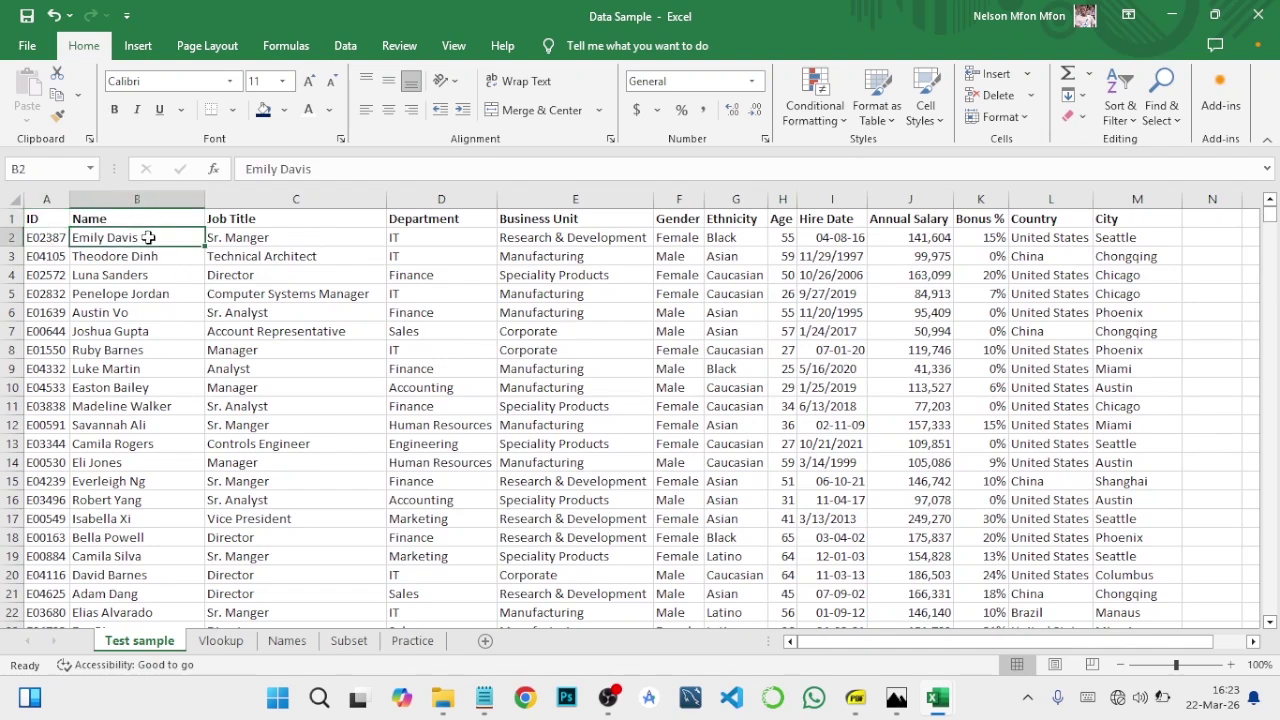
Show the Names sheet at 160% zoom and look through its list of names
{"action": "left_click", "coordinate": [281, 643]}
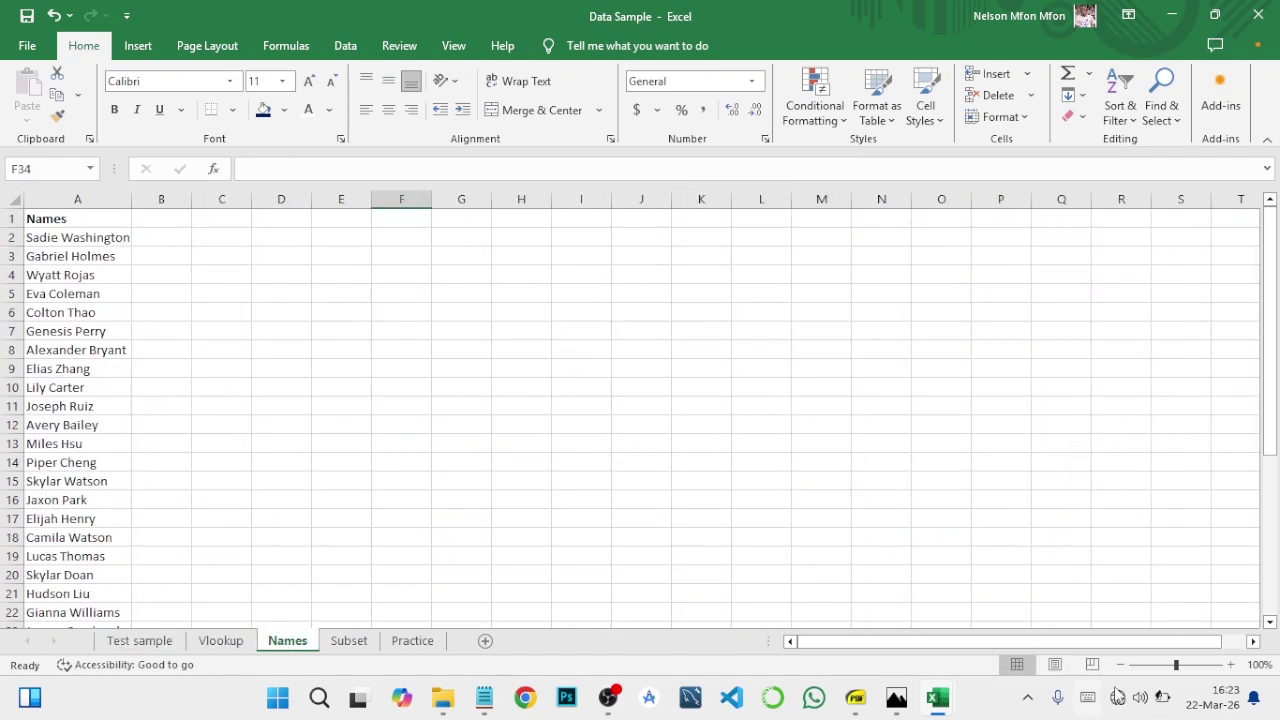
{"action": "left_click", "coordinate": [1230, 665]}
{"action": "left_click", "coordinate": [1230, 665]}
{"action": "left_click", "coordinate": [1230, 665]}
{"action": "left_click", "coordinate": [1230, 665]}
{"action": "left_click", "coordinate": [1230, 665]}
{"action": "left_click", "coordinate": [1230, 665]}
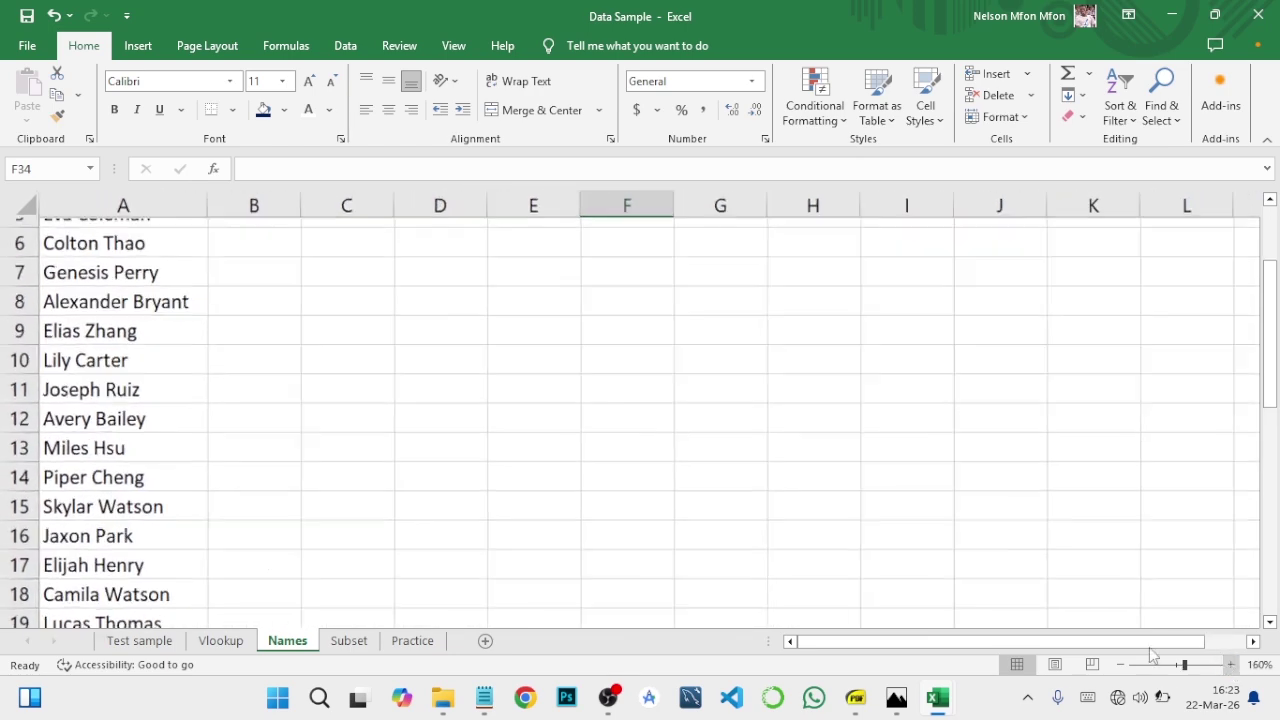
{"action": "scroll", "coordinate": [177, 486], "scroll_direction": "up", "scroll_amount": 2}
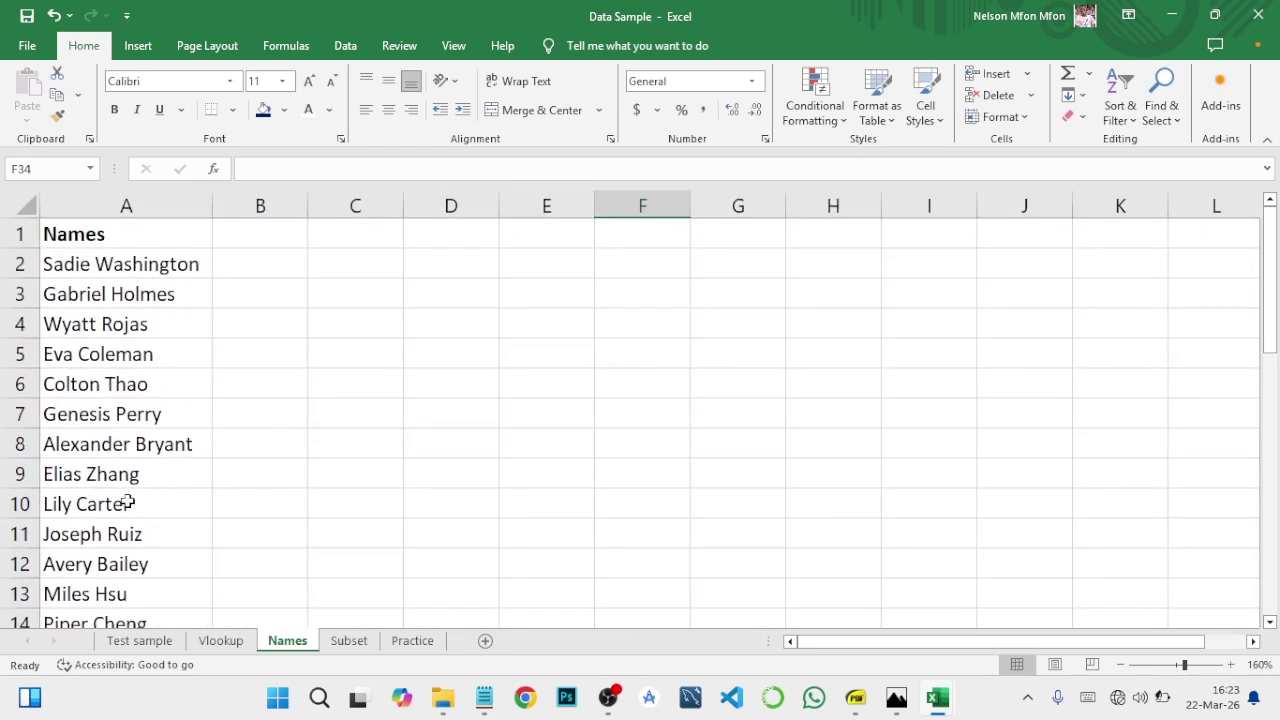
{"action": "scroll", "coordinate": [126, 502], "scroll_direction": "down", "scroll_amount": 2}
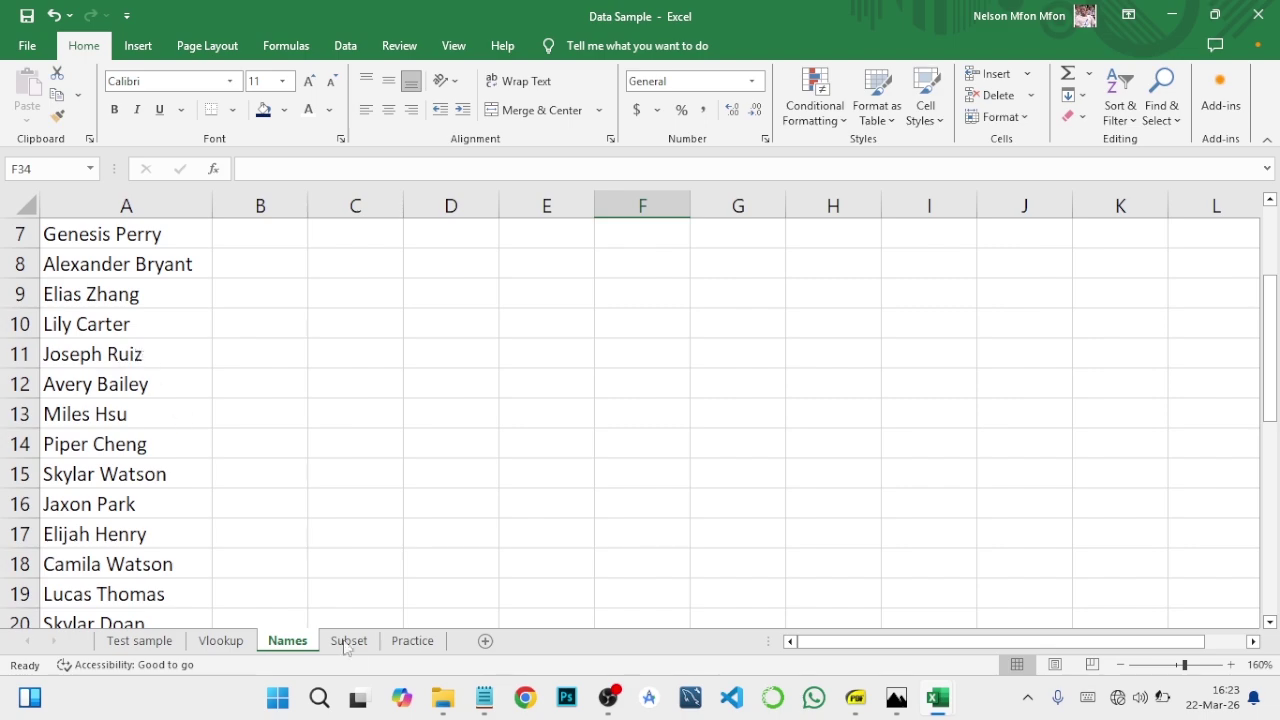
Search the Test sample sheet for an employee from the Names list by entering the full name in Find
{"action": "left_click", "coordinate": [146, 641]}
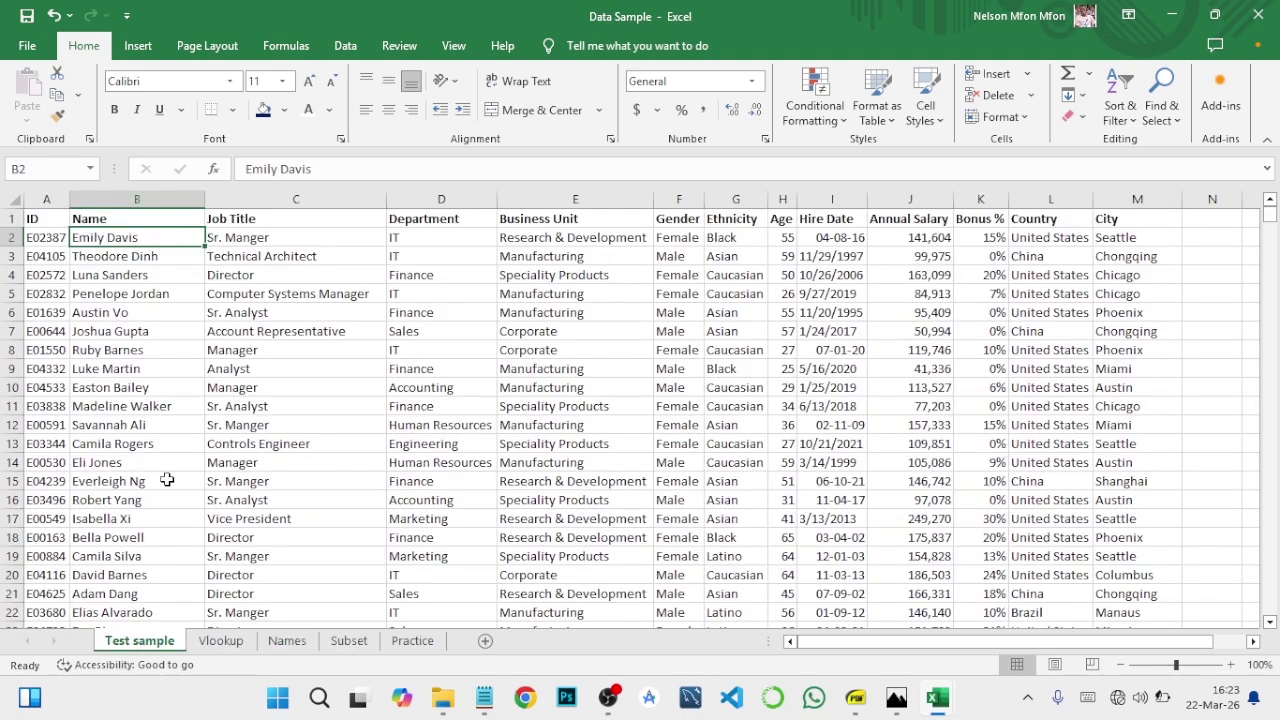
{"action": "scroll", "coordinate": [165, 431], "scroll_direction": "down", "scroll_amount": 8}
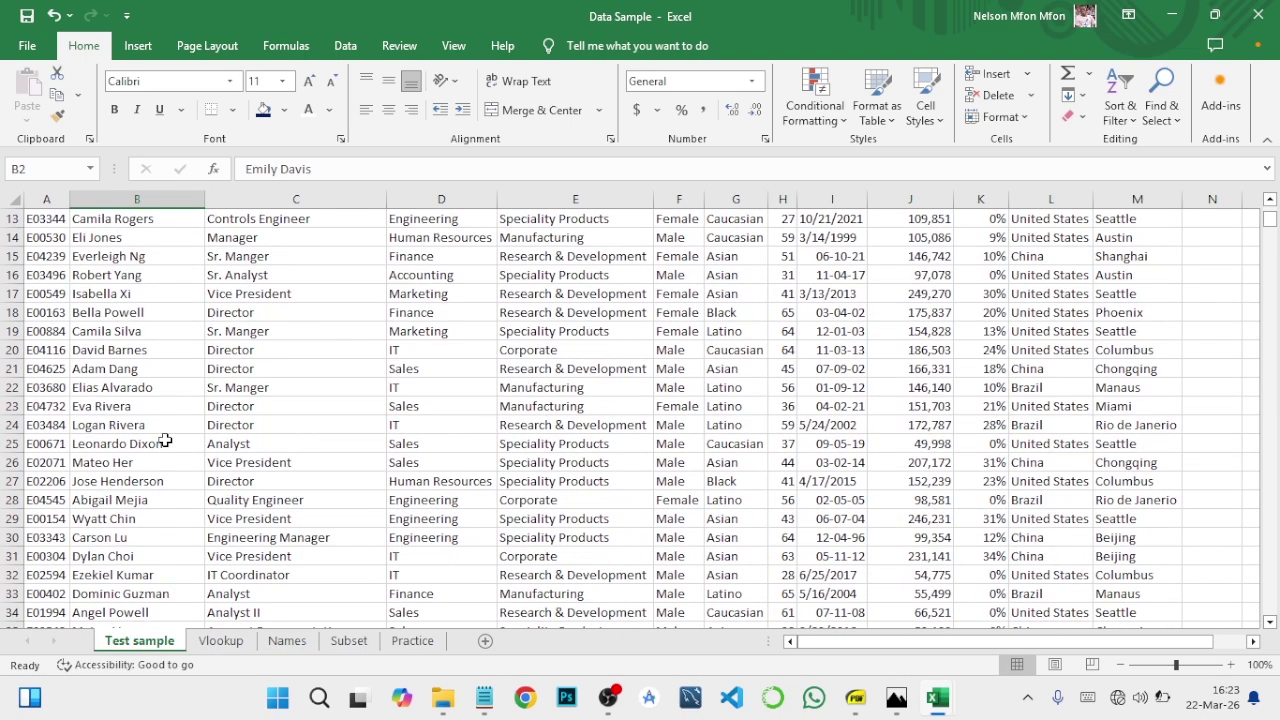
{"action": "scroll", "coordinate": [158, 446], "scroll_direction": "up", "scroll_amount": 8}
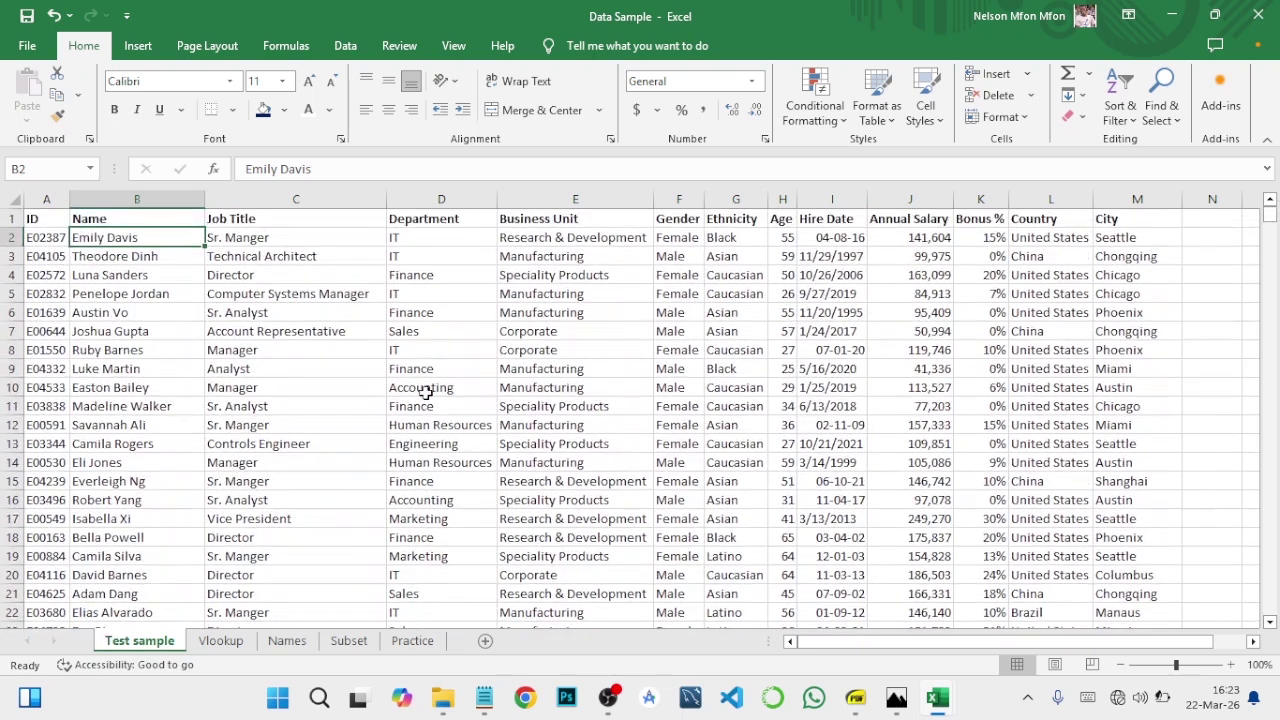
{"action": "left_click", "coordinate": [1170, 112]}
{"action": "left_click", "coordinate": [1167, 131]}
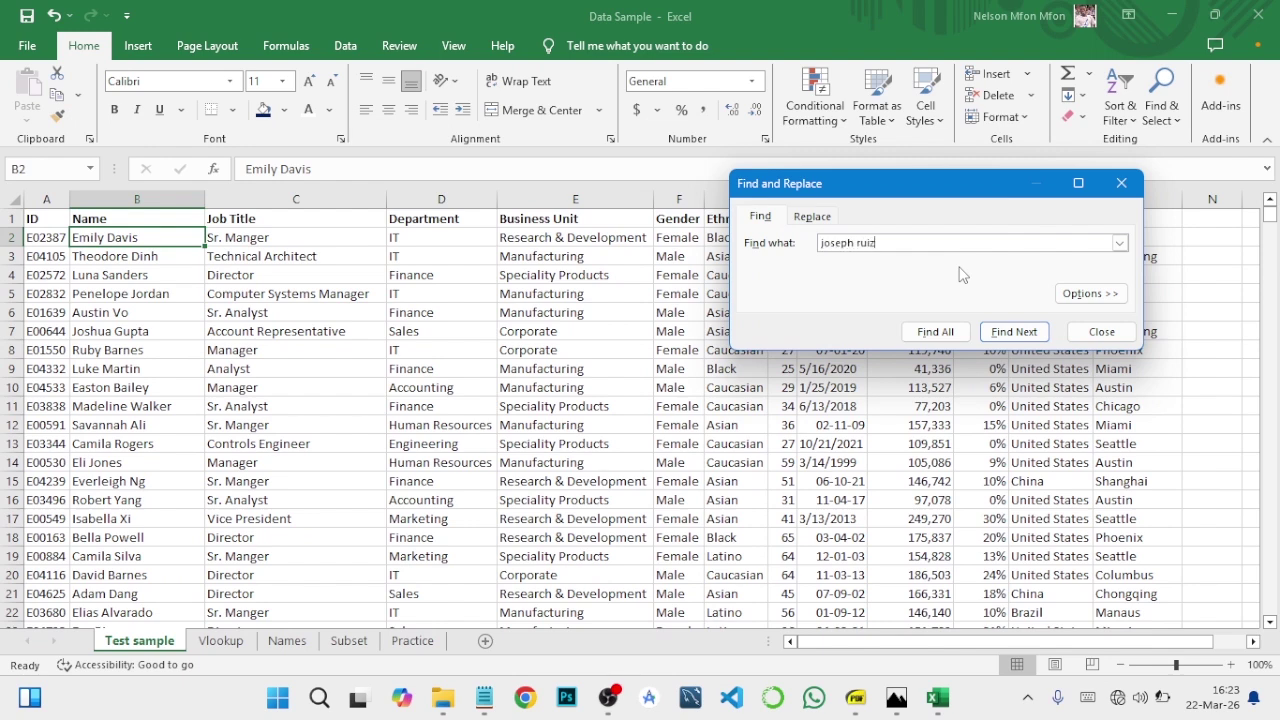
{"action": "left_click", "coordinate": [1014, 331]}
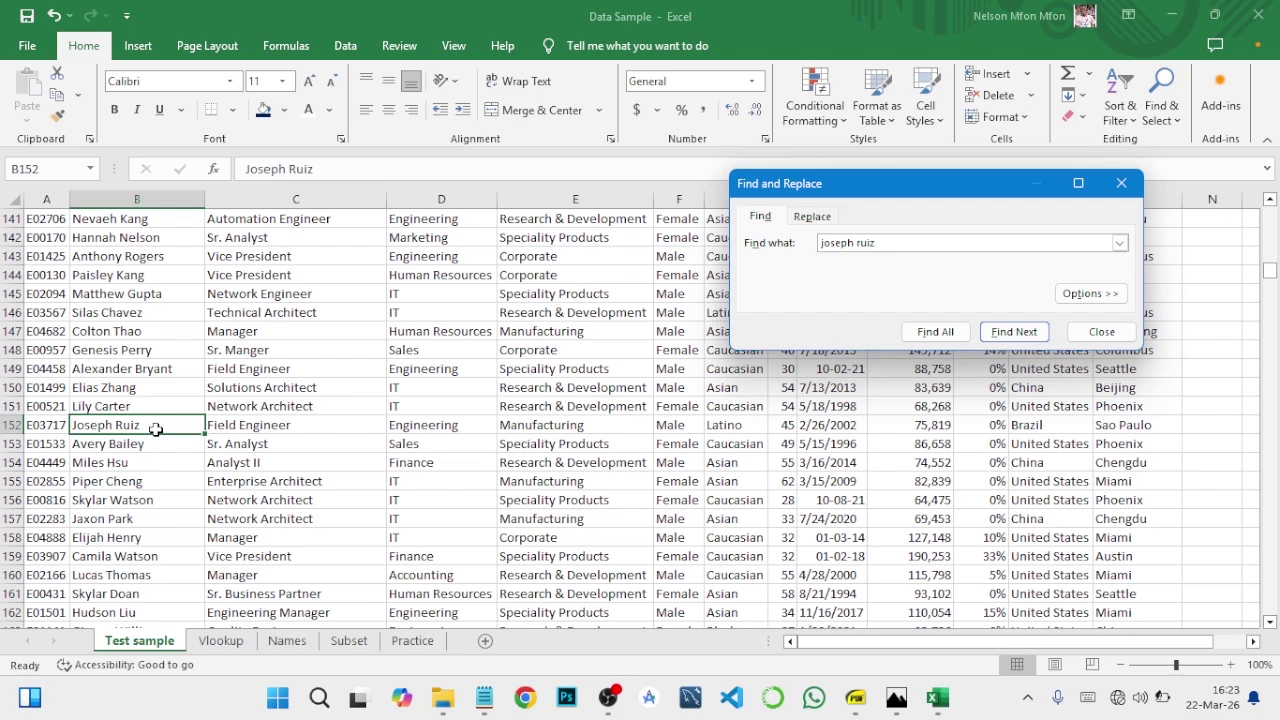
Select the found employee's entire row to read the record, and close the Find and Replace dialog
{"action": "left_click", "coordinate": [12, 425]}
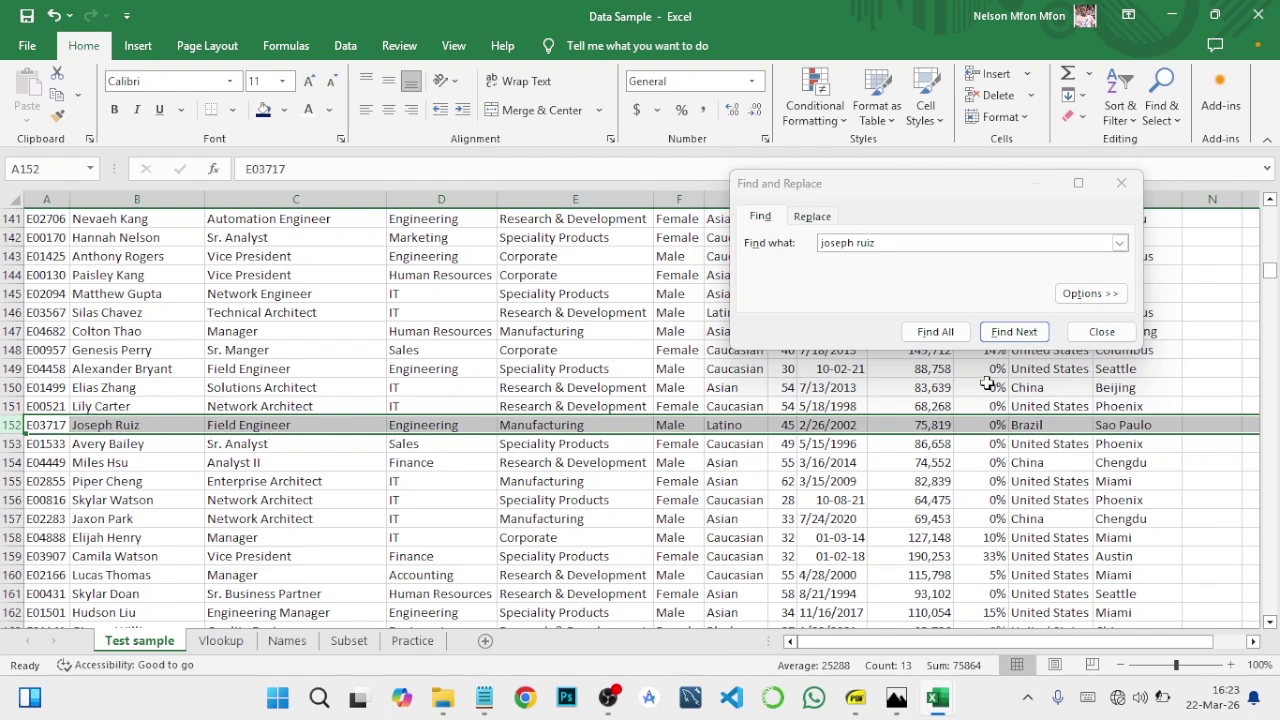
{"action": "left_click", "coordinate": [1100, 332]}
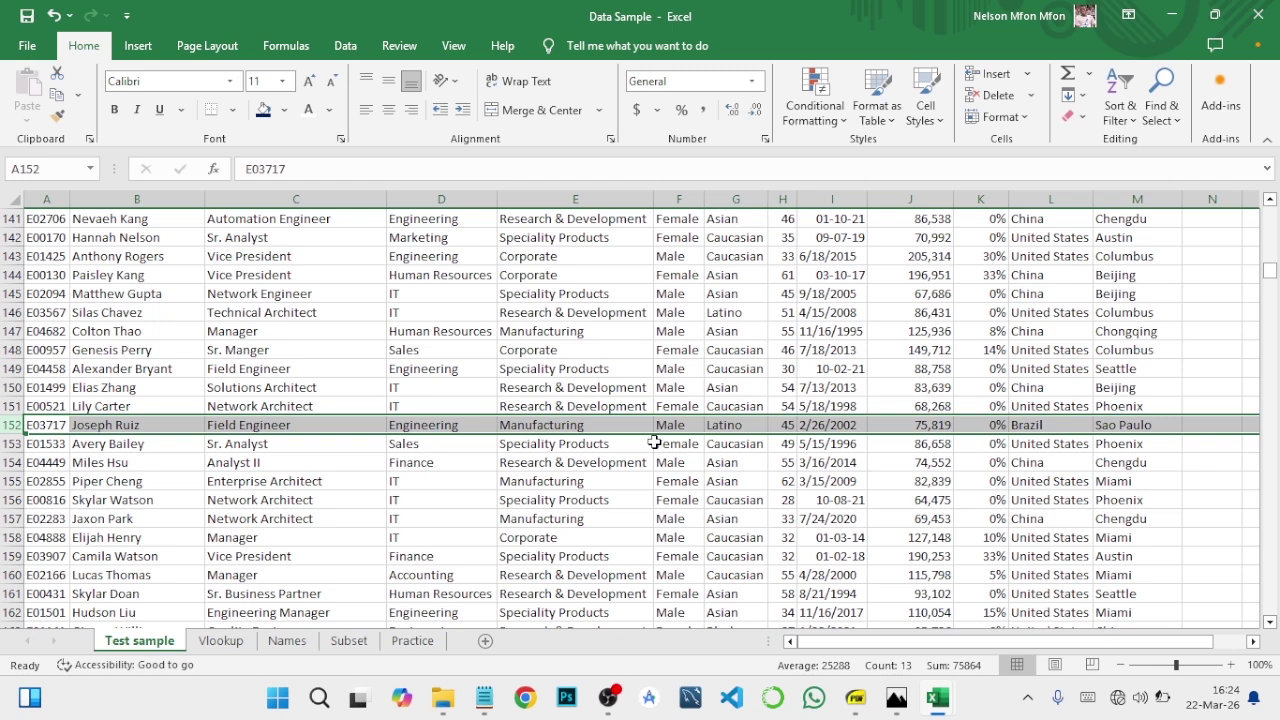
{"action": "scroll", "coordinate": [117, 443], "scroll_direction": "down", "scroll_amount": 3}
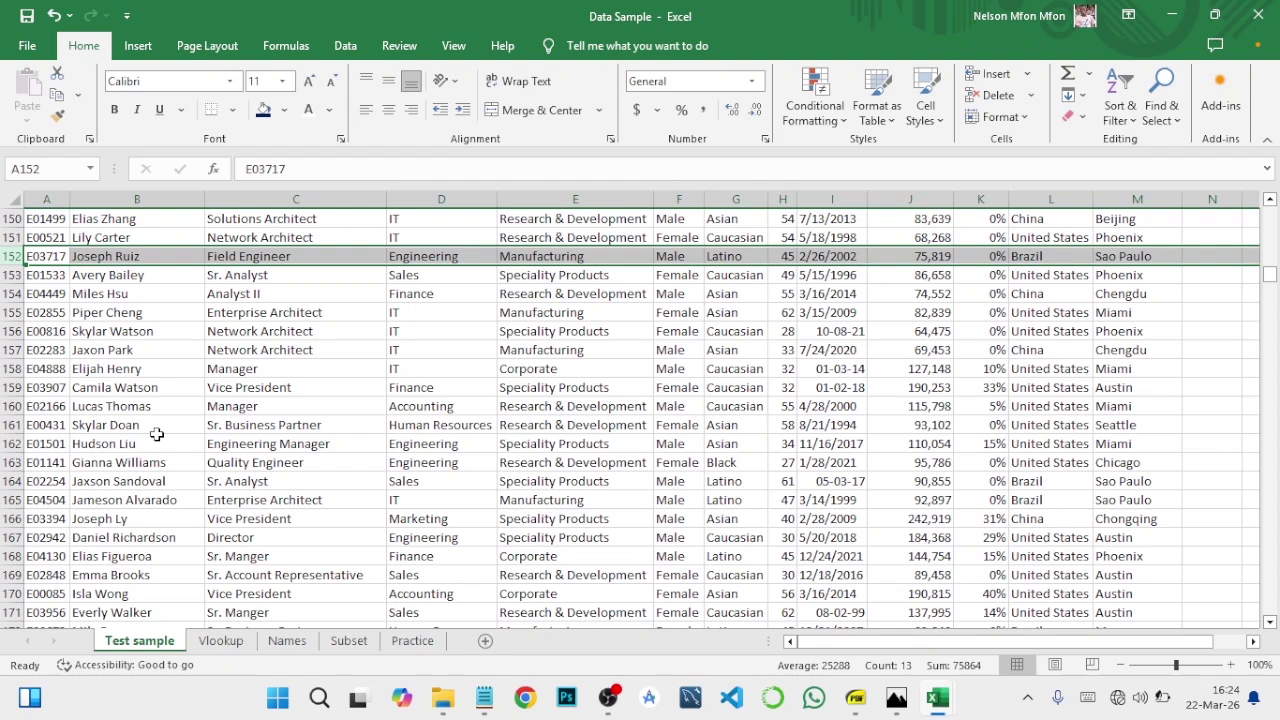
{"action": "left_click", "coordinate": [236, 312]}
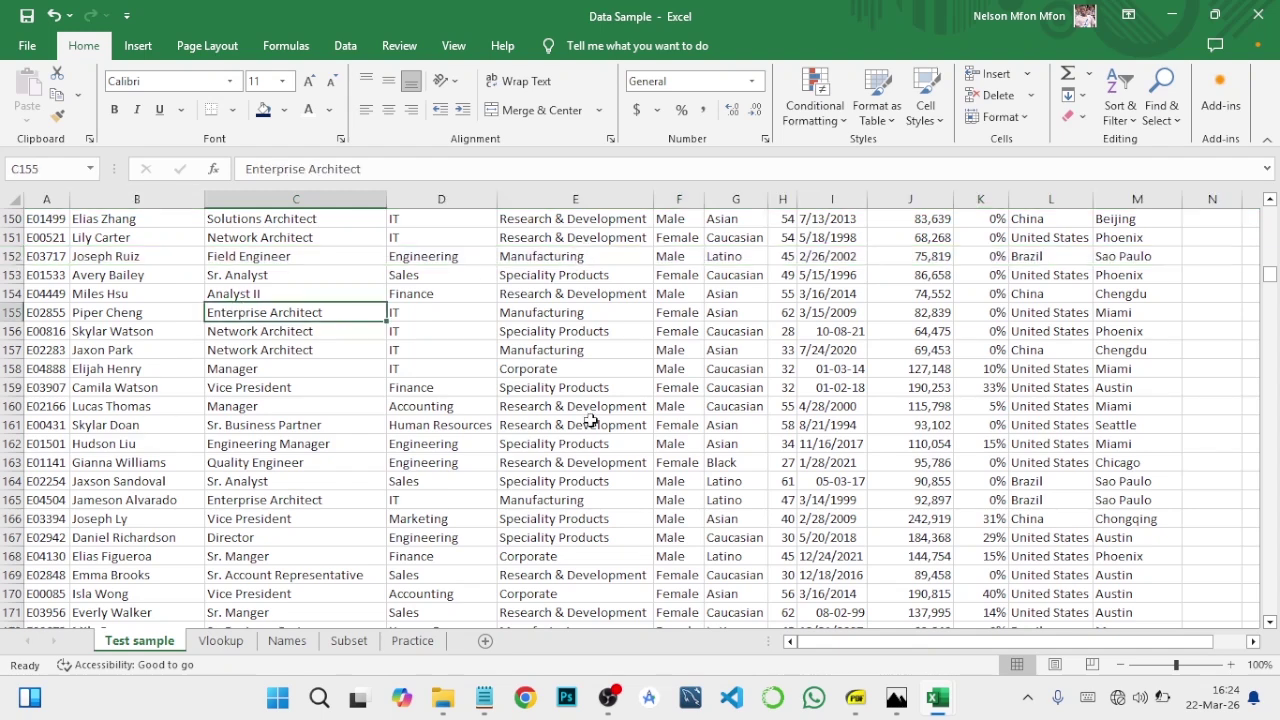
Show the empty Practice sheet at 170% zoom
{"action": "left_click", "coordinate": [350, 640]}
{"action": "left_click", "coordinate": [383, 565]}
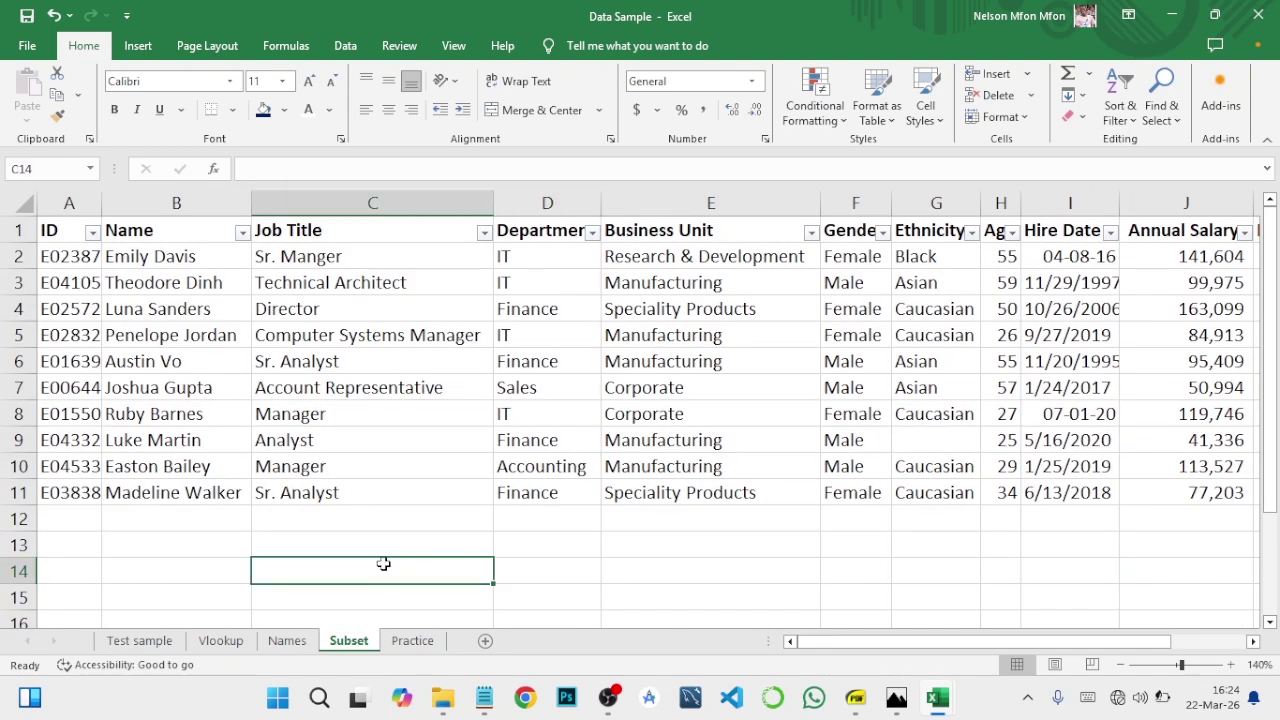
{"action": "left_click", "coordinate": [417, 641]}
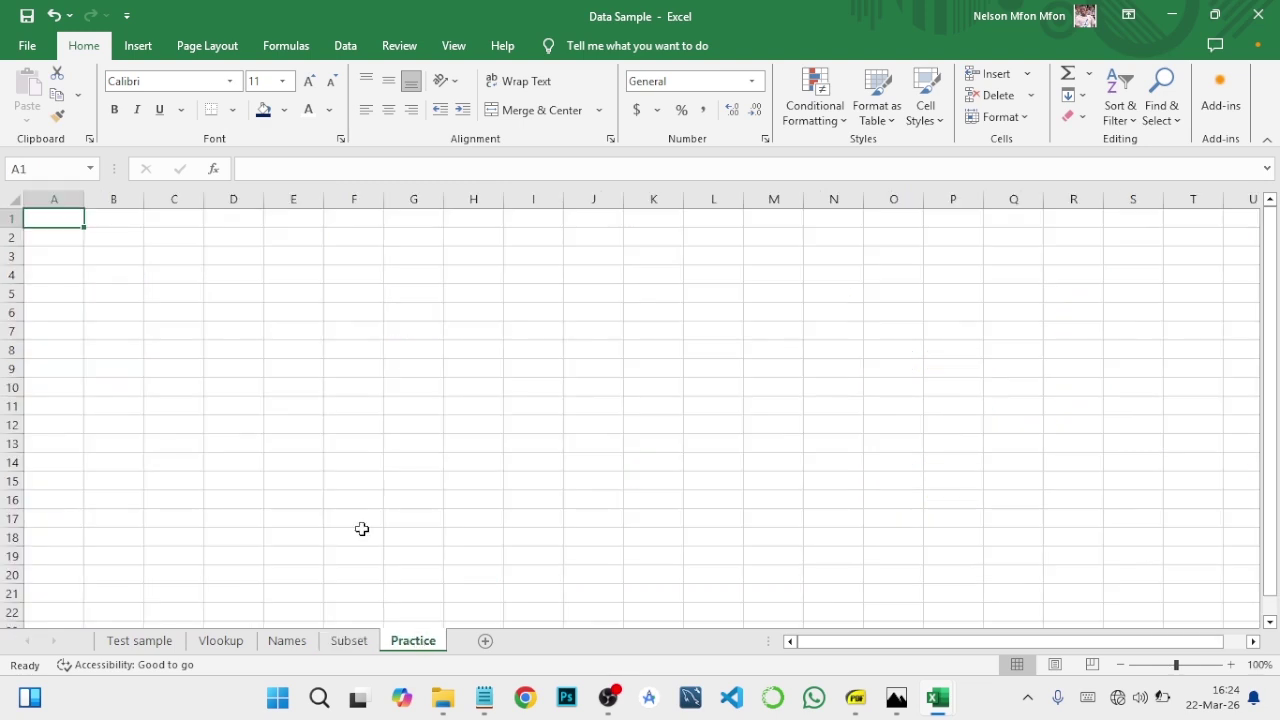
{"action": "left_click", "coordinate": [1231, 665]}
{"action": "left_click", "coordinate": [1231, 665]}
{"action": "left_click", "coordinate": [1231, 665]}
{"action": "left_click", "coordinate": [1231, 665]}
{"action": "left_click", "coordinate": [1231, 665]}
{"action": "left_click", "coordinate": [1231, 665]}
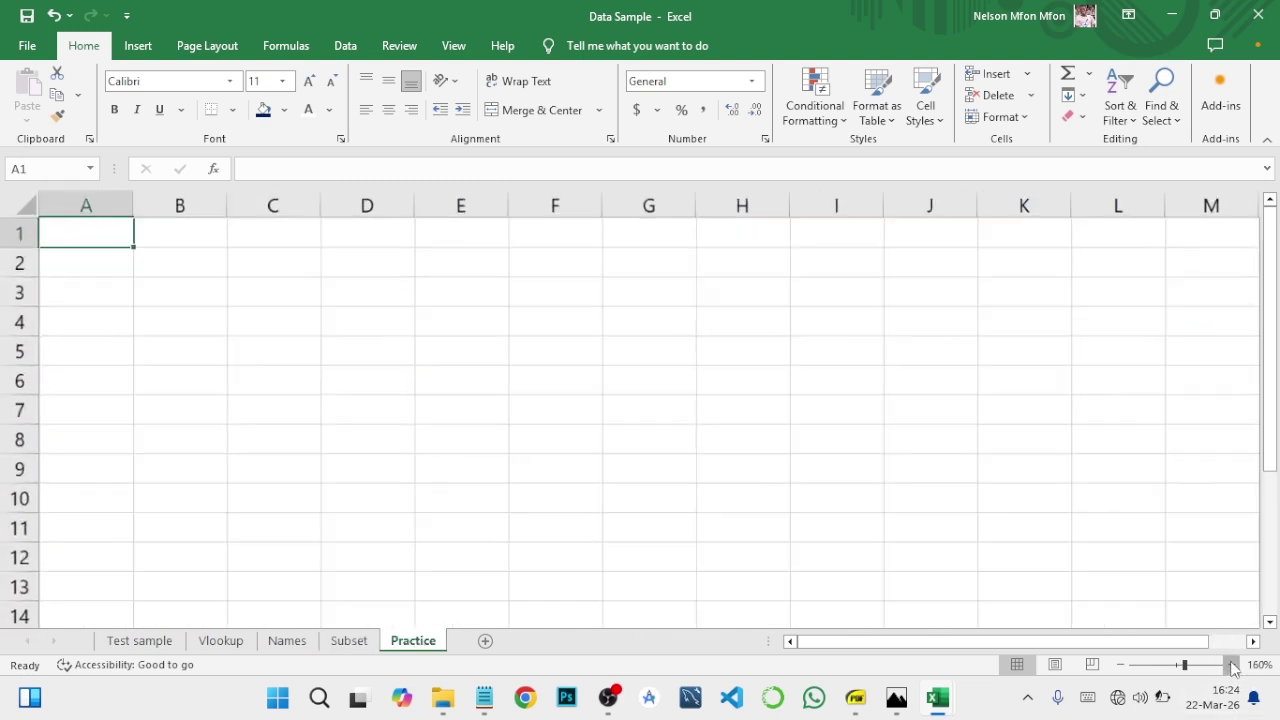
{"action": "left_click", "coordinate": [1231, 665]}
Enter a full name with a misspelled first name in cell A2 and widen column A to fit it
{"action": "left_click", "coordinate": [88, 267]}
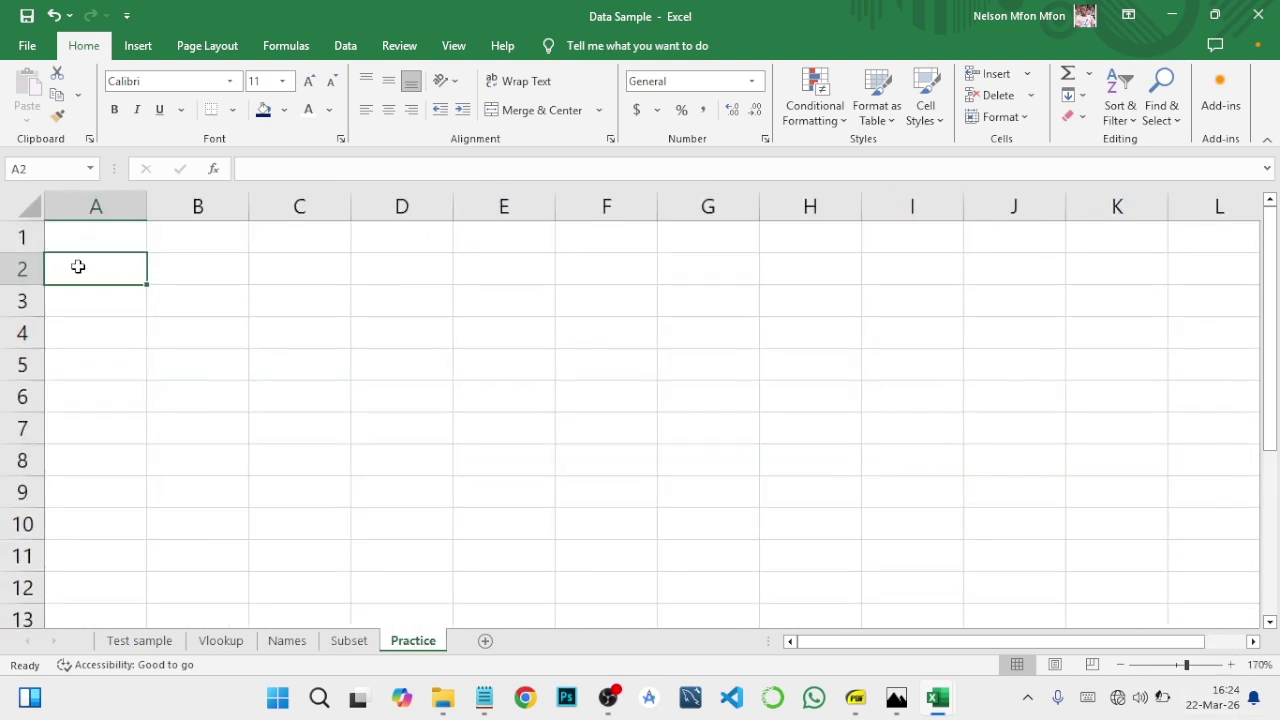
{"action": "type", "text": "Jh"}
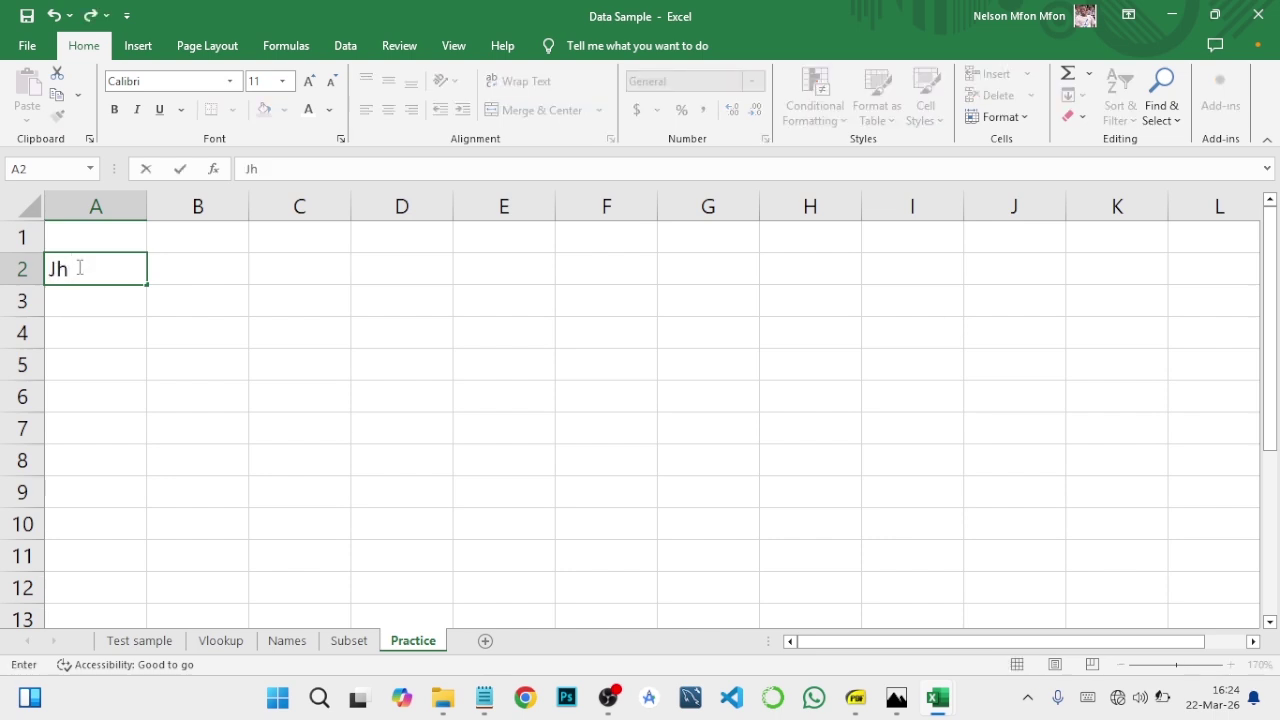
{"action": "type", "text": "on Peters"}
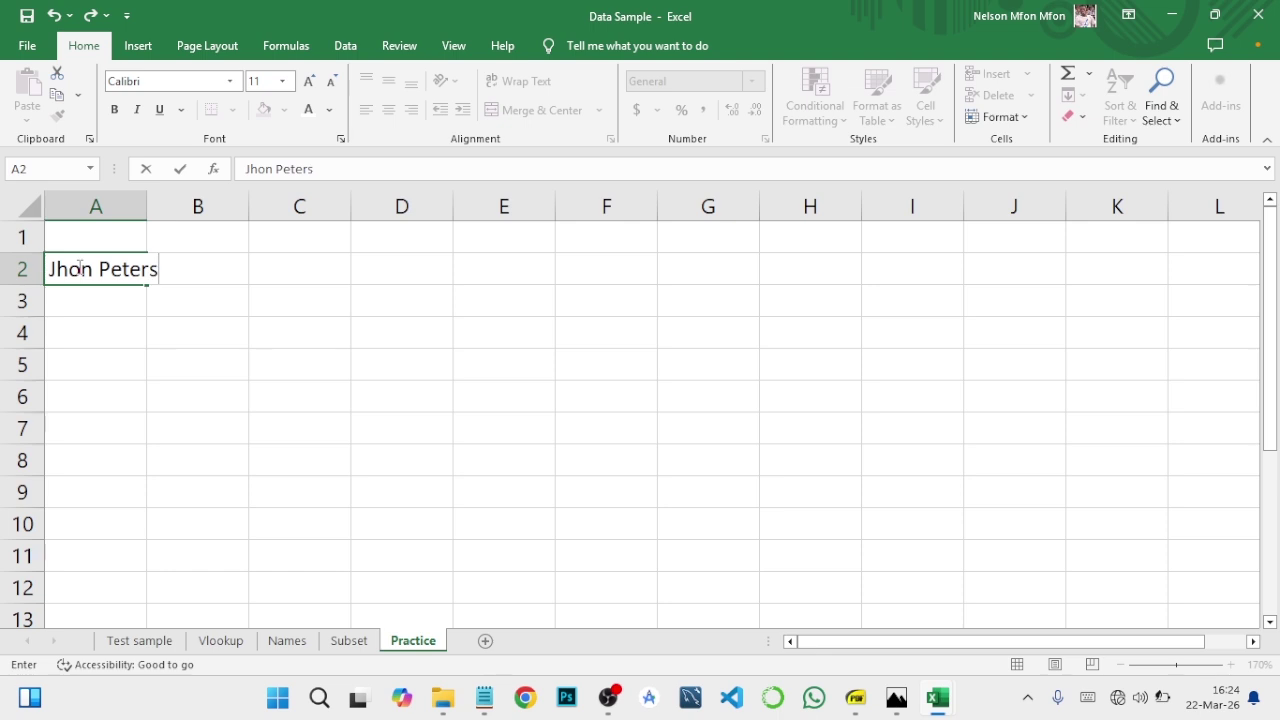
{"action": "key", "text": "Return"}
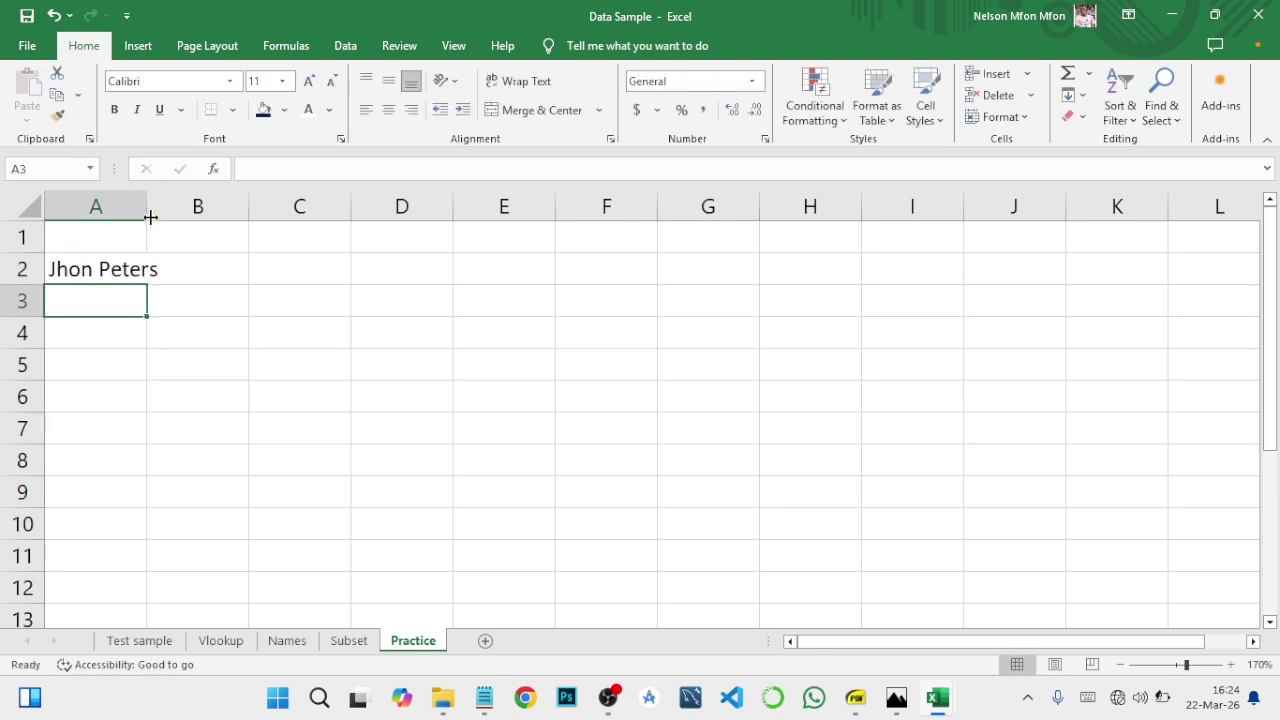
{"action": "left_click_drag", "start_coordinate": [150, 217], "coordinate": [172, 217]}
{"action": "left_click", "coordinate": [120, 268]}
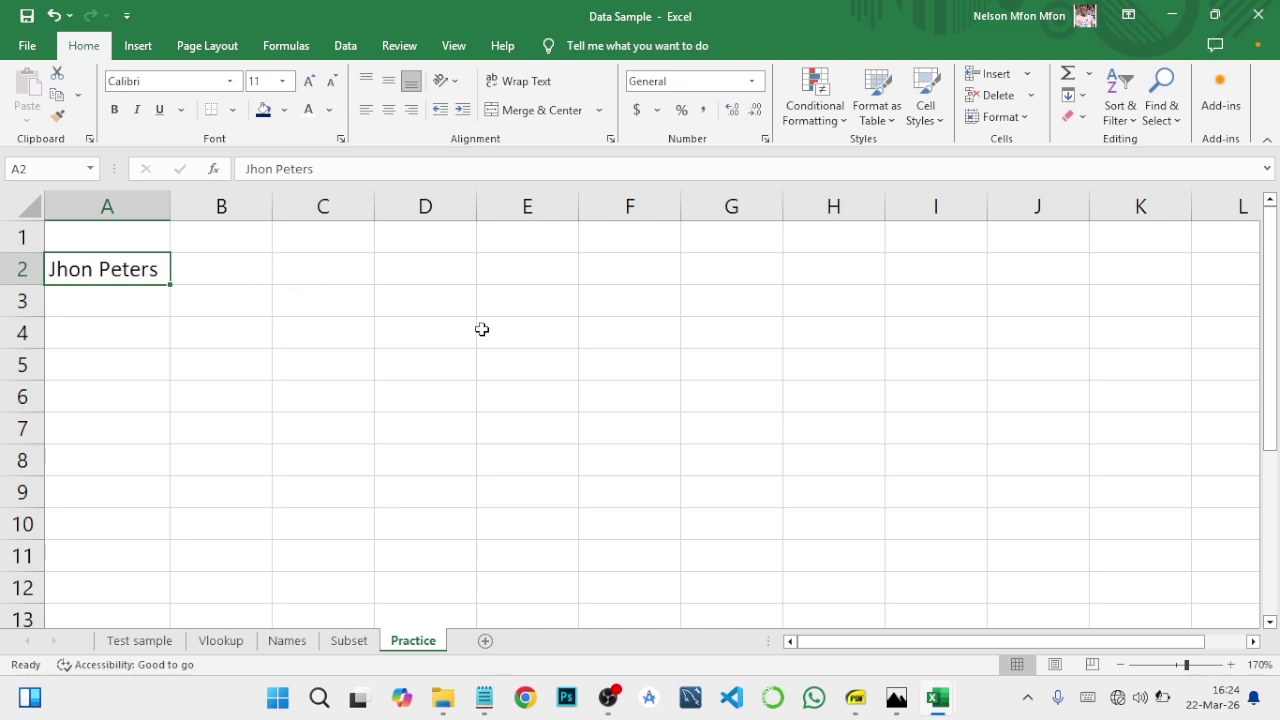
Try to replace all matches in column A, using the correctly spelled full name as both the search text and the replacement
{"action": "left_click", "coordinate": [115, 204]}
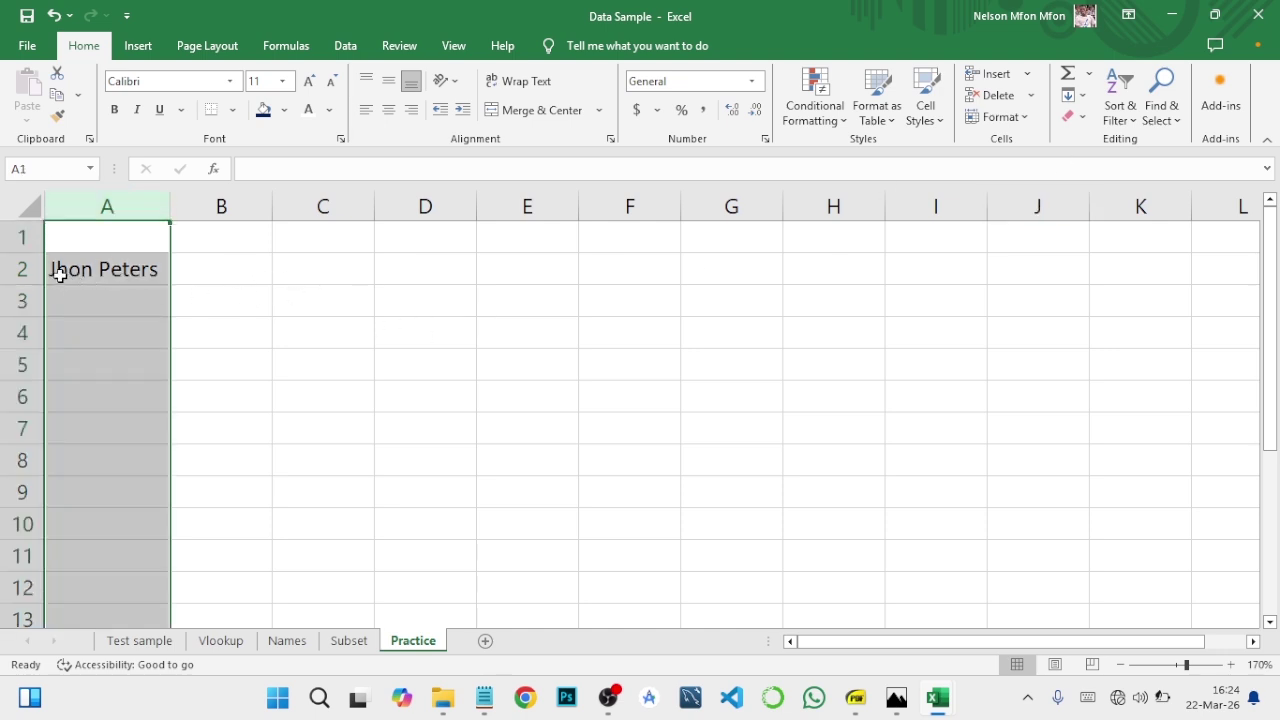
{"action": "left_click", "coordinate": [1175, 124]}
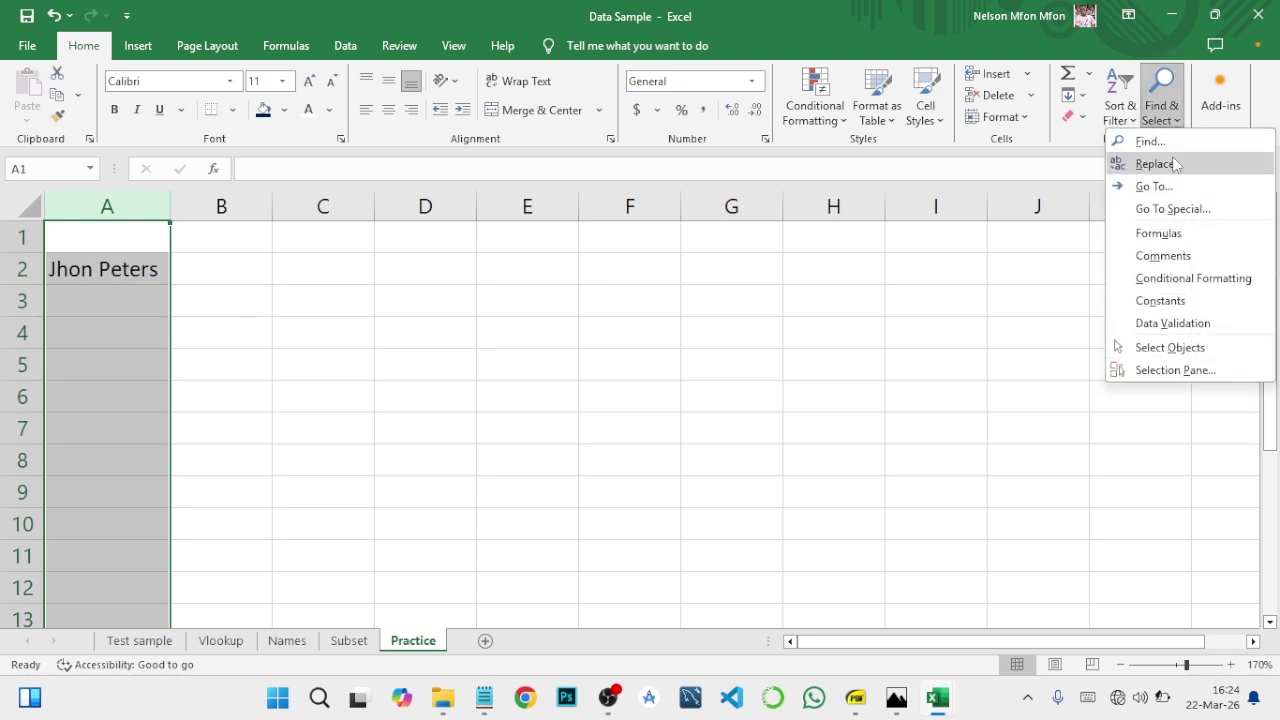
{"action": "left_click", "coordinate": [1175, 166]}
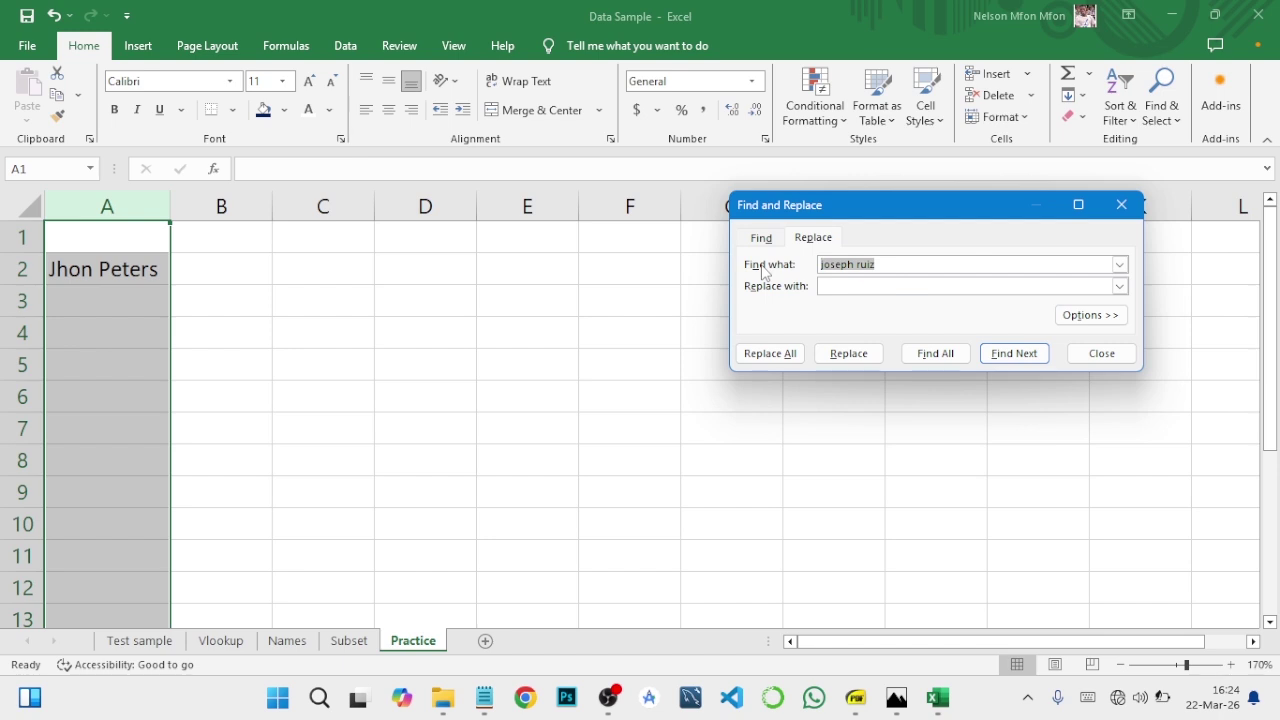
{"action": "type", "text": "john peters"}
{"action": "left_click", "coordinate": [857, 286]}
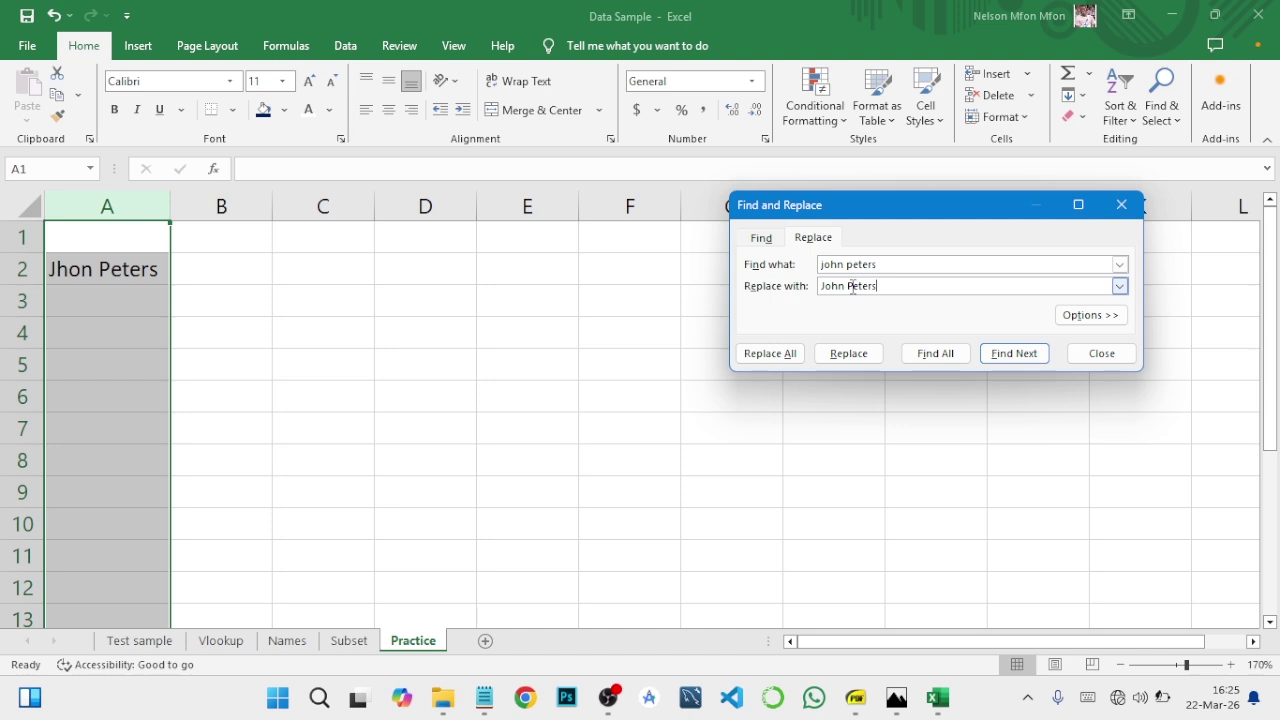
{"action": "left_click", "coordinate": [786, 354]}
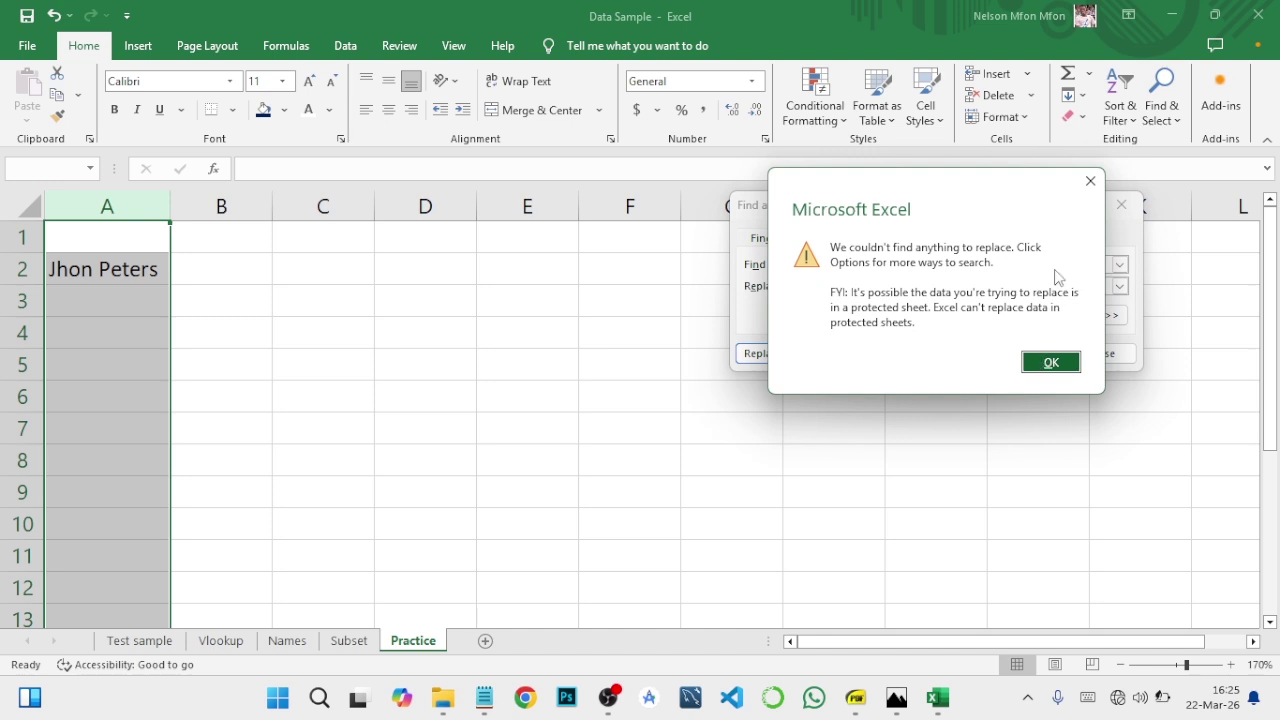
{"action": "left_click", "coordinate": [1090, 181]}
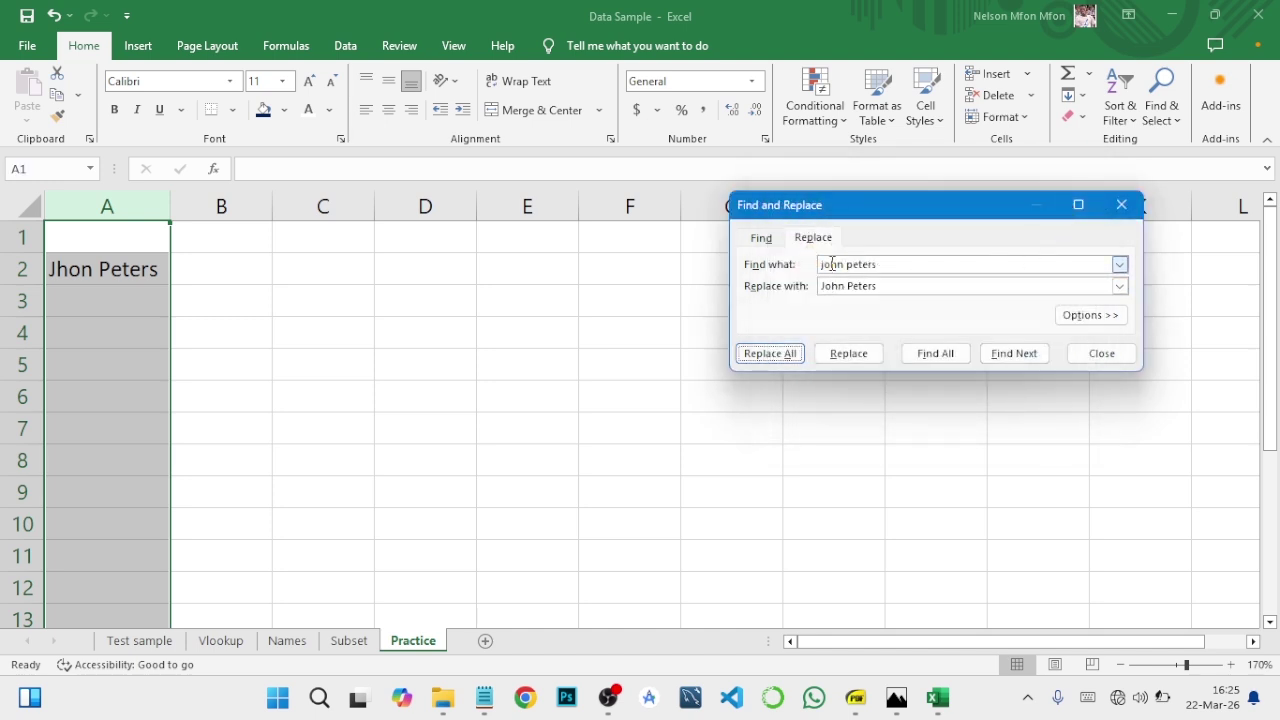
Change the search text to the misspelled full name and replace all matches in column A with the correct spelling
{"action": "left_click", "coordinate": [831, 264]}
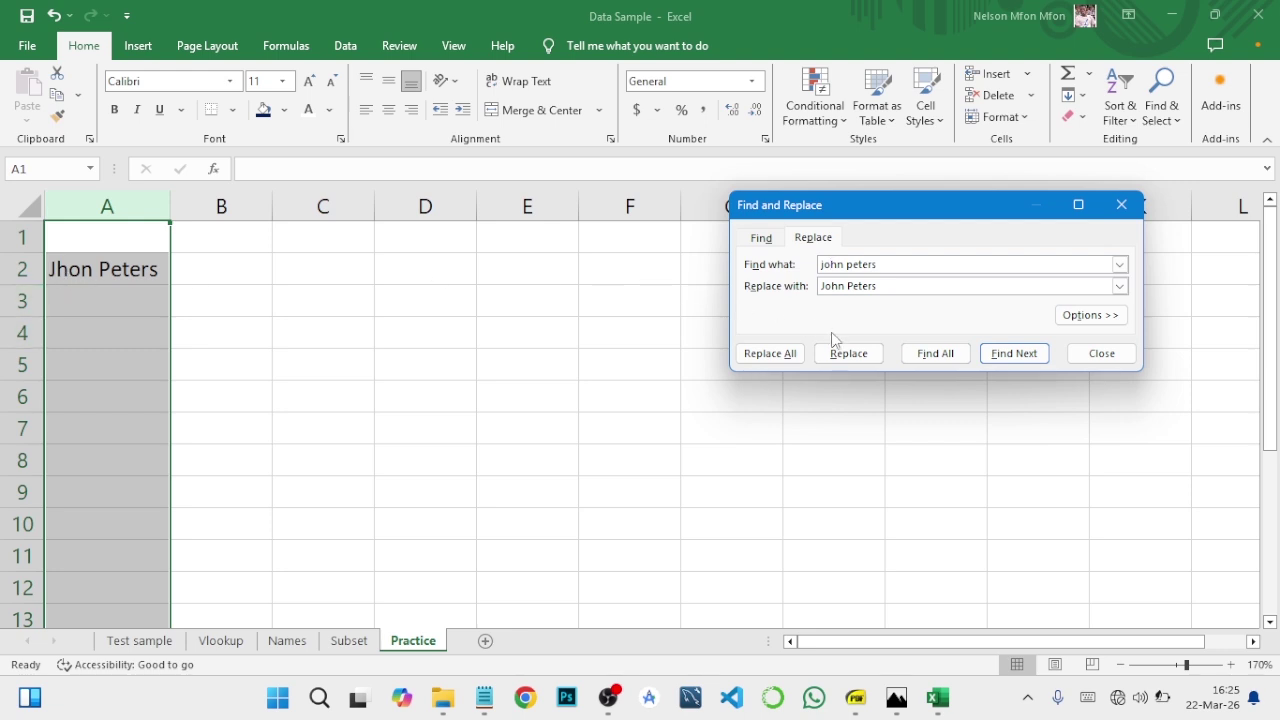
{"action": "key", "text": "BackSpace"}
{"action": "type", "text": "o"}
{"action": "key", "text": "BackSpace"}
{"action": "type", "text": "o"}
{"action": "left_click", "coordinate": [768, 354]}
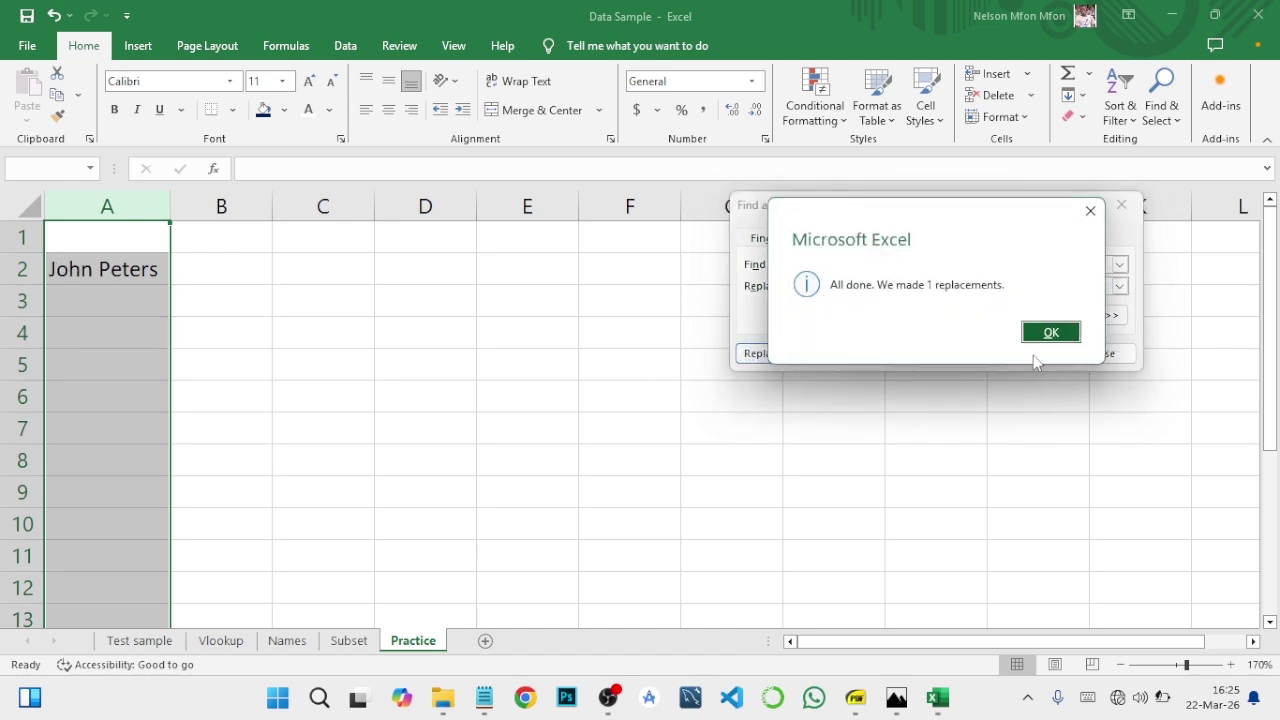
{"action": "left_click", "coordinate": [1050, 333]}
Undo the name replacement and fill the misspelled name from A2 down through A11
{"action": "left_click", "coordinate": [84, 270]}
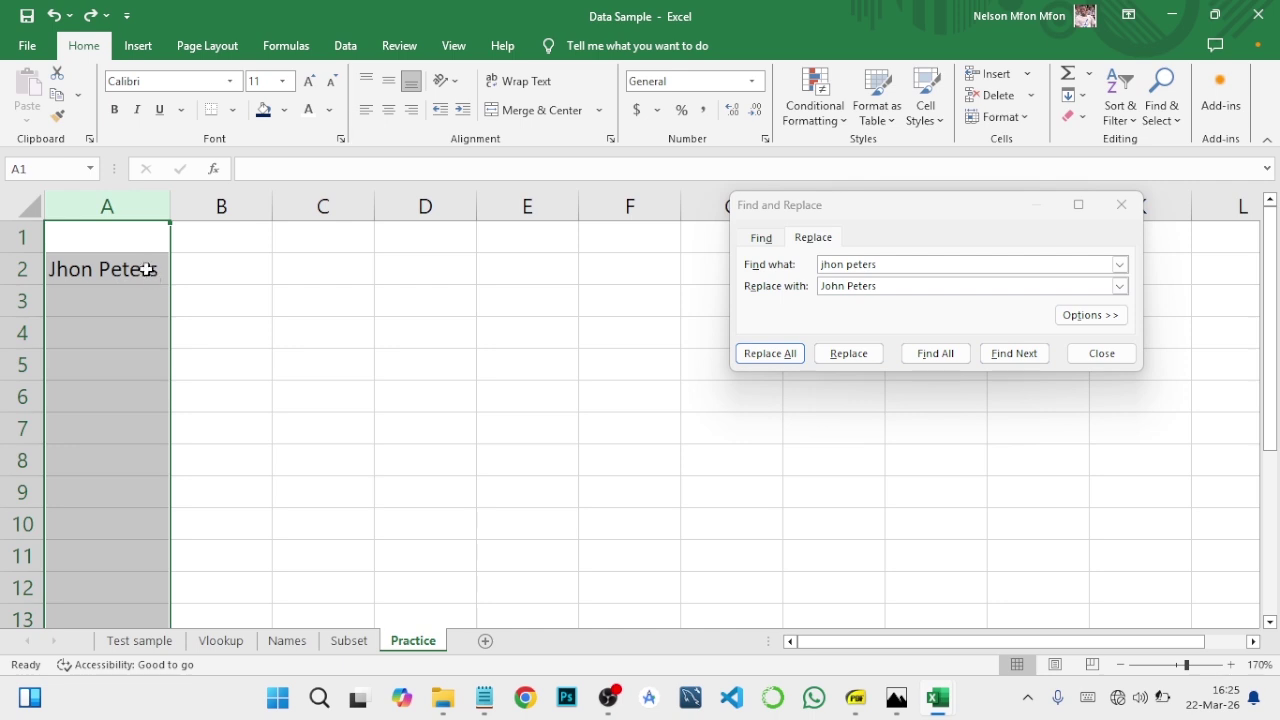
{"action": "left_click", "coordinate": [162, 279]}
{"action": "left_click_drag", "start_coordinate": [167, 286], "coordinate": [183, 583]}
{"action": "left_click", "coordinate": [118, 426]}
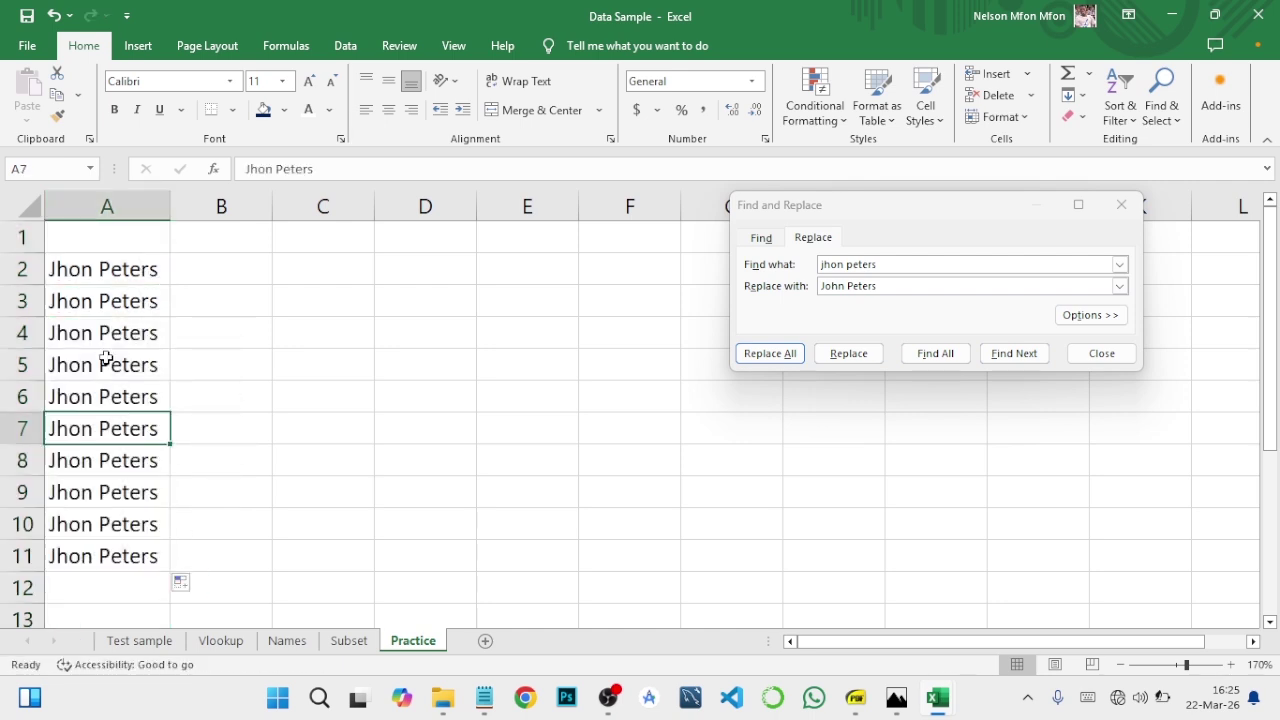
{"action": "left_click", "coordinate": [68, 270]}
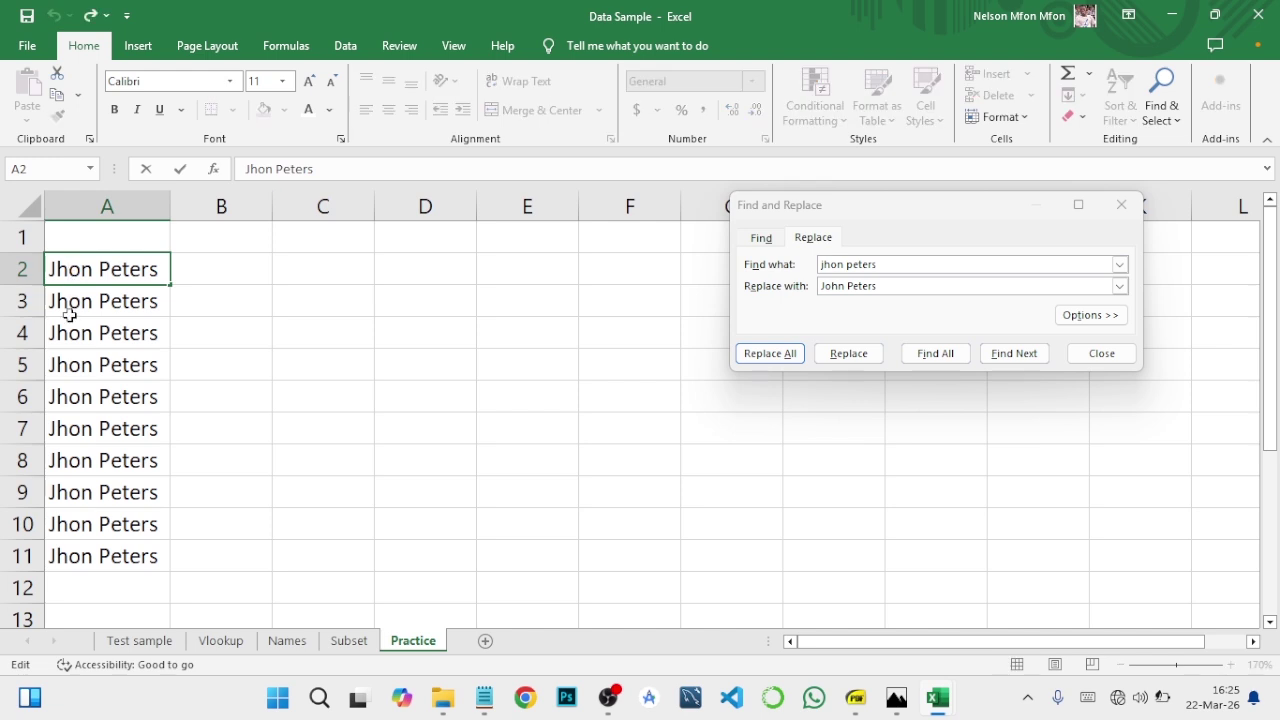
{"action": "key", "text": "ctrl+Down"}
Replace every misspelled name in column A with the correct spelling, and close the Find and Replace dialog
{"action": "left_click", "coordinate": [120, 206]}
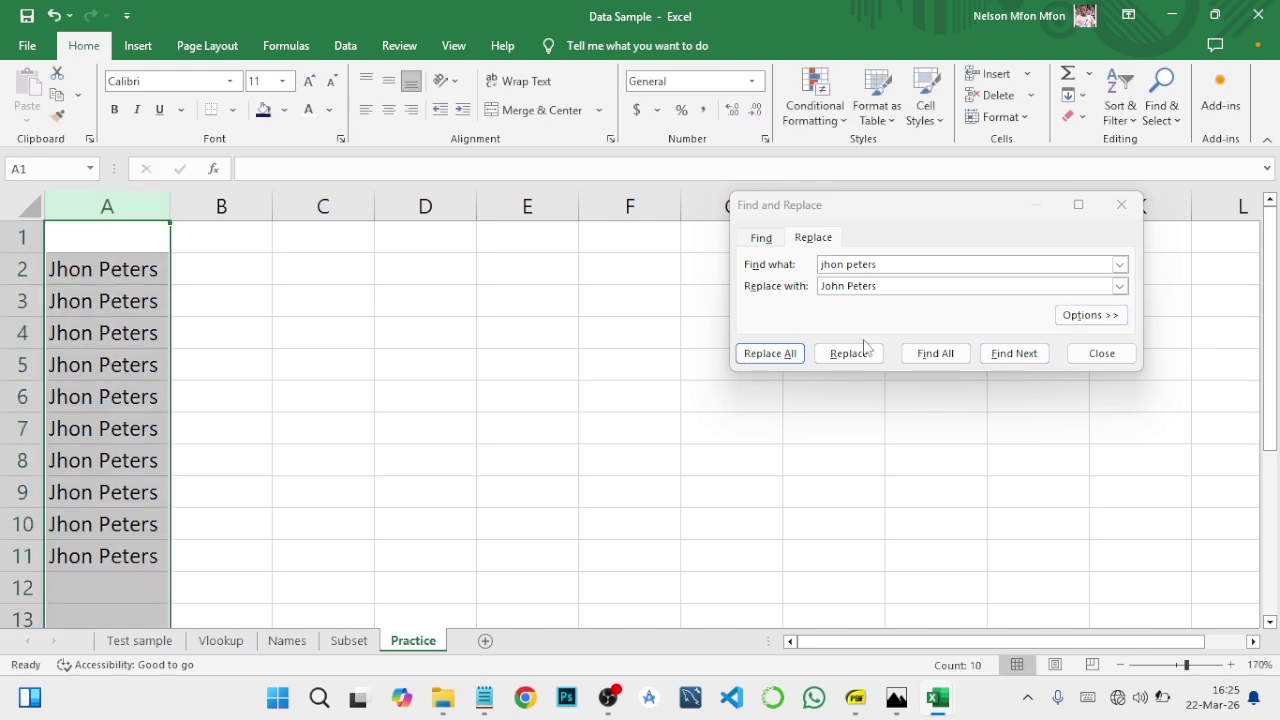
{"action": "left_click", "coordinate": [777, 355]}
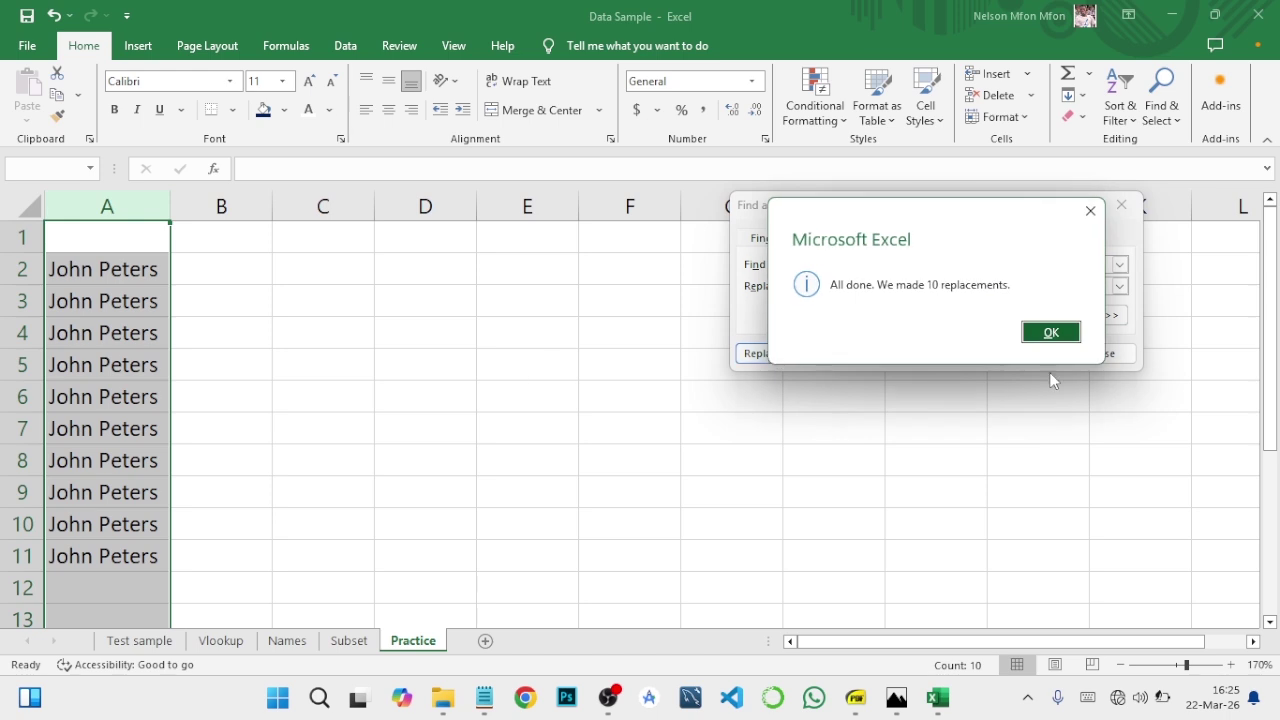
{"action": "left_click", "coordinate": [1051, 333]}
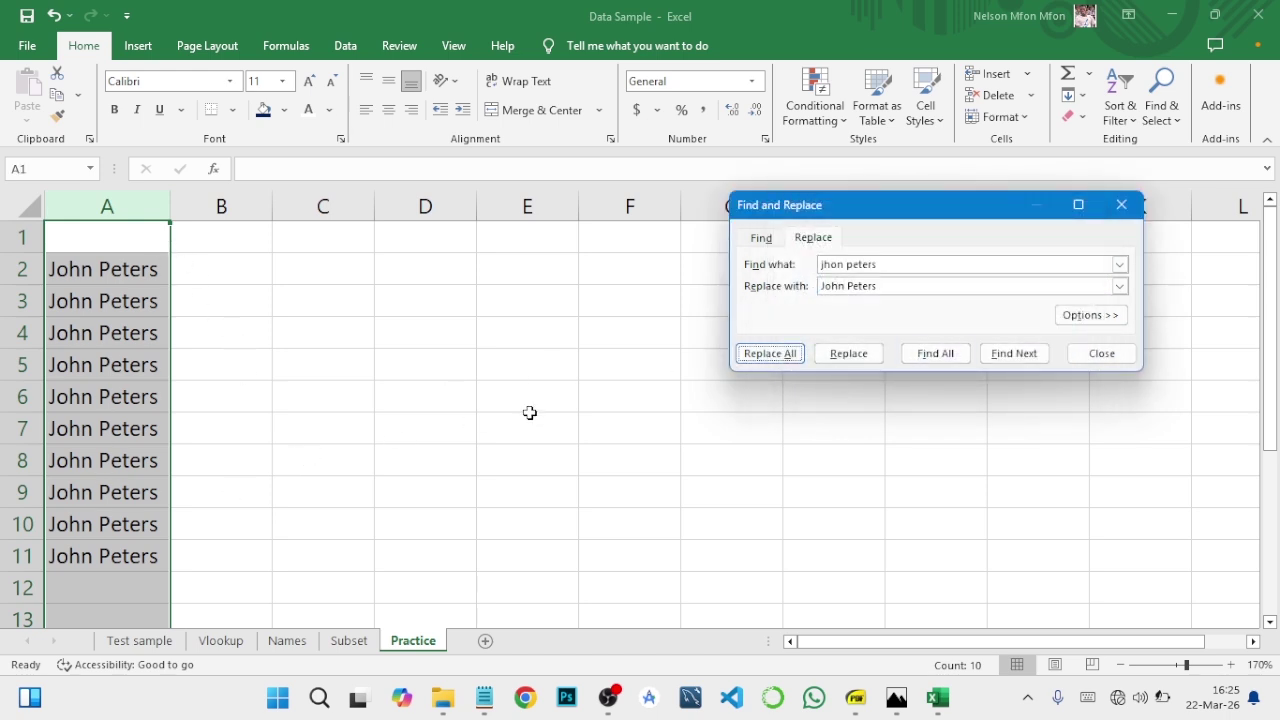
{"action": "left_click", "coordinate": [1102, 355]}
{"action": "left_click", "coordinate": [282, 390]}
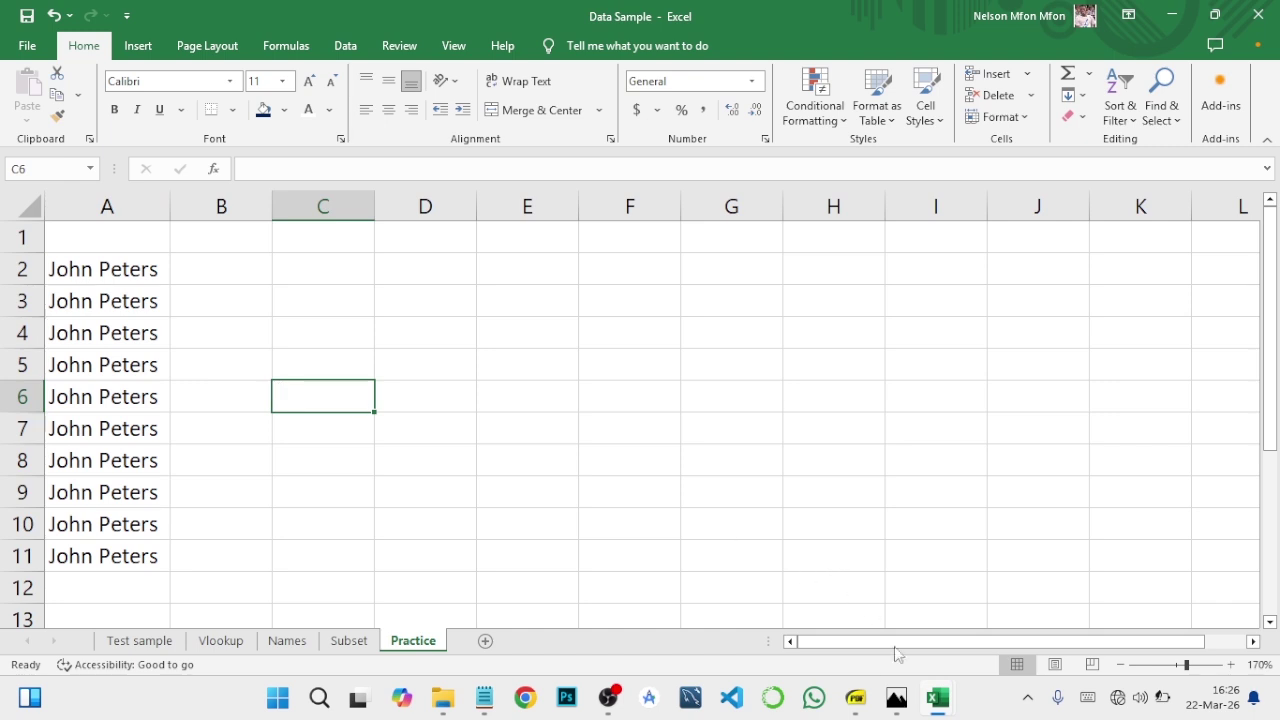
Switch to the course outline PDF in SumatraPDF and review the topics under Section 4: Excel Editing
{"action": "left_click", "coordinate": [855, 697]}
{"action": "scroll", "coordinate": [460, 540], "scroll_direction": "down", "scroll_amount": 3}
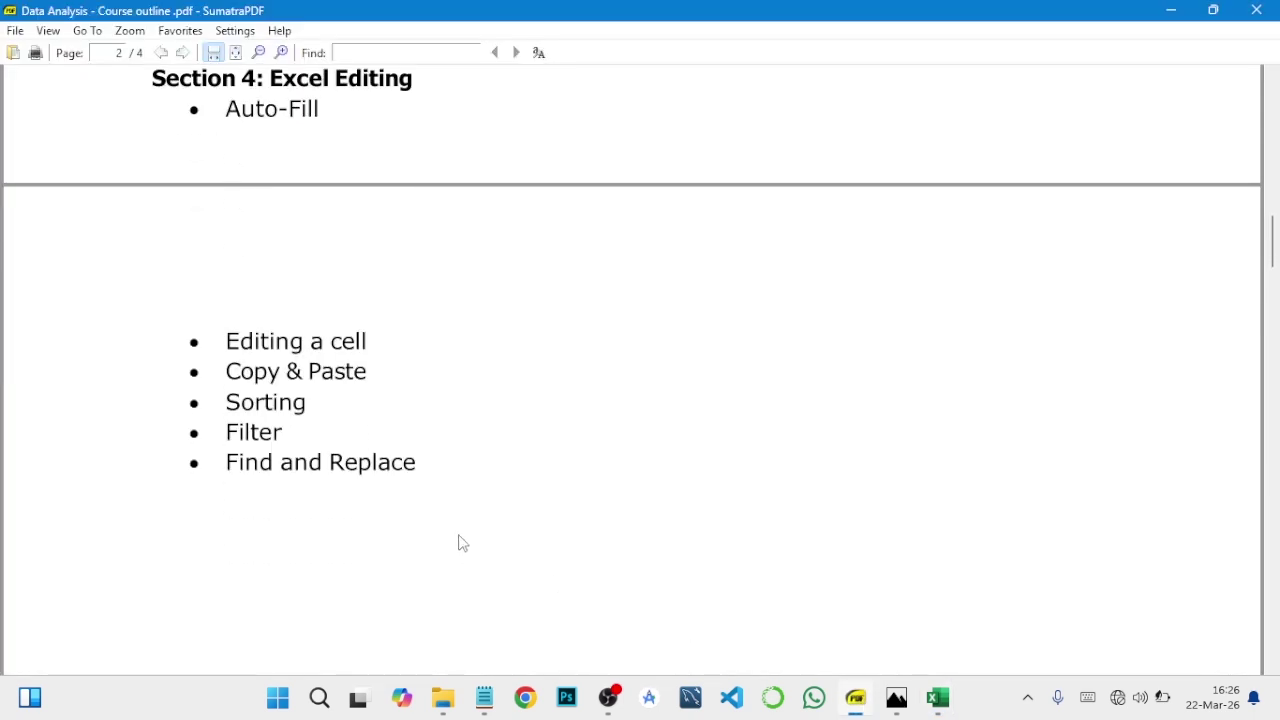
{"action": "scroll", "coordinate": [462, 542], "scroll_direction": "up", "scroll_amount": 1}
{"action": "scroll", "coordinate": [460, 540], "scroll_direction": "down", "scroll_amount": 1}
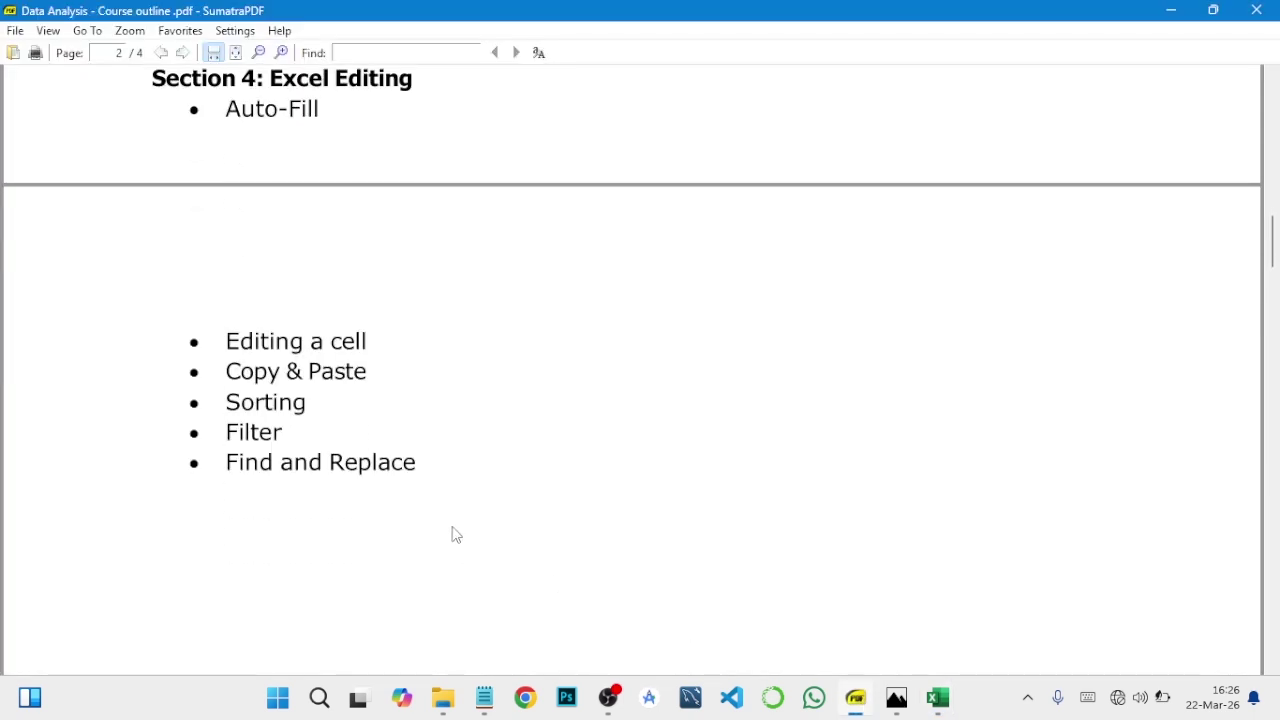